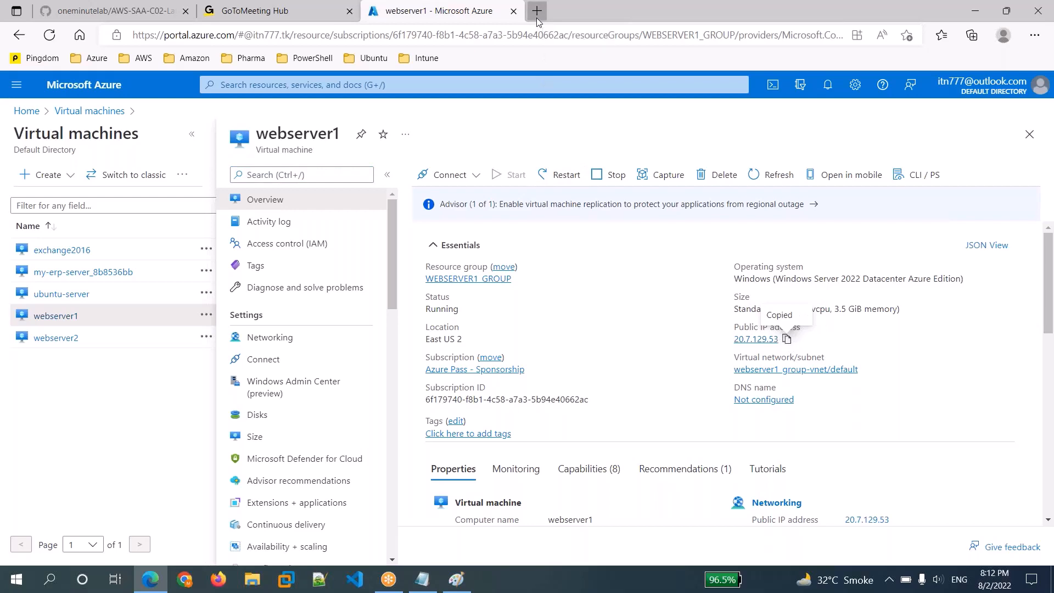
Open webserver1's public IP address 20.7.129.53 in a new browser tab to check its web page
{"action": "left_click", "coordinate": [536, 15]}
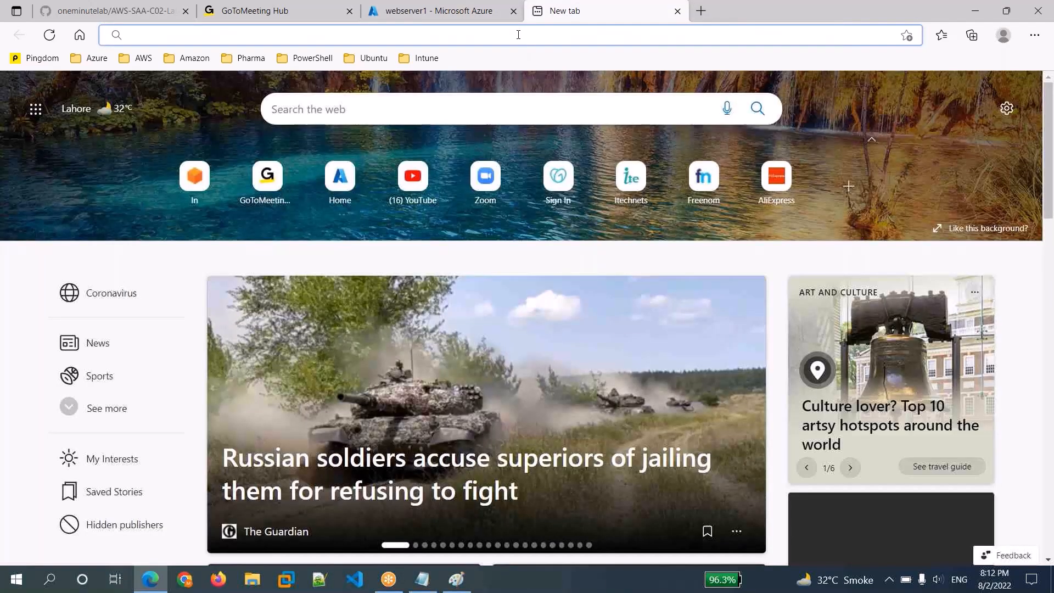
{"action": "left_click", "coordinate": [518, 34]}
{"action": "type", "text": "20.7.129.53"}
{"action": "key", "text": "Return"}
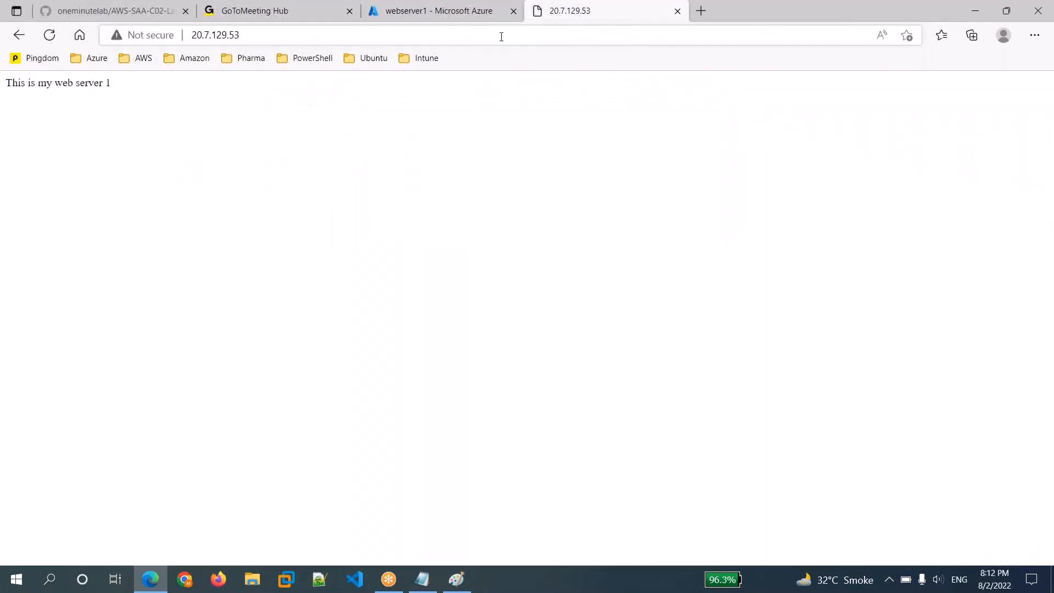
Copy webserver2's public IP address, load it in a new browser tab to check its page, and close both test tabs
{"action": "left_click", "coordinate": [466, 12]}
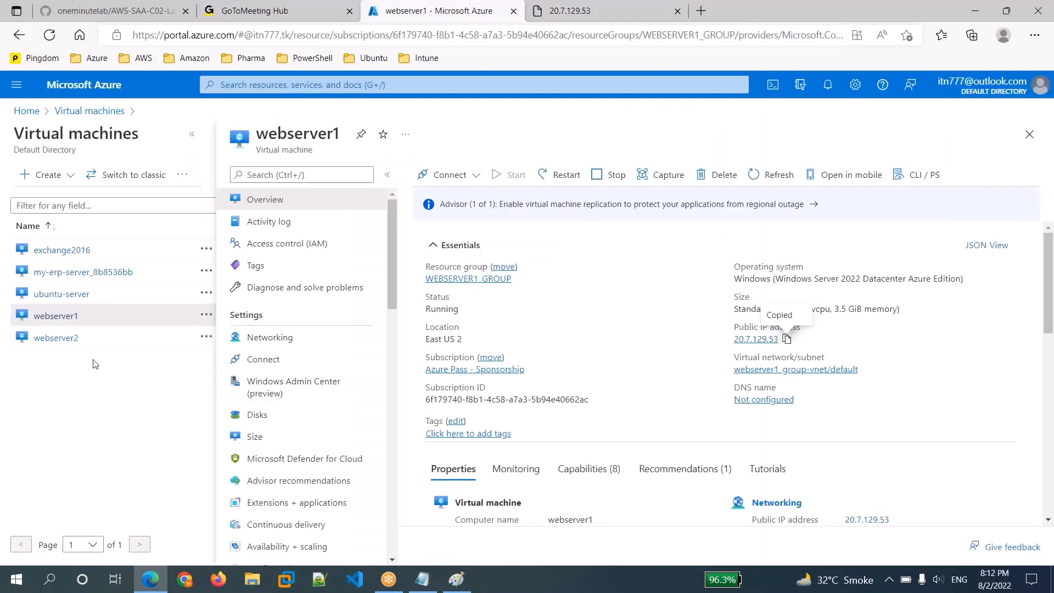
{"action": "left_click", "coordinate": [68, 337]}
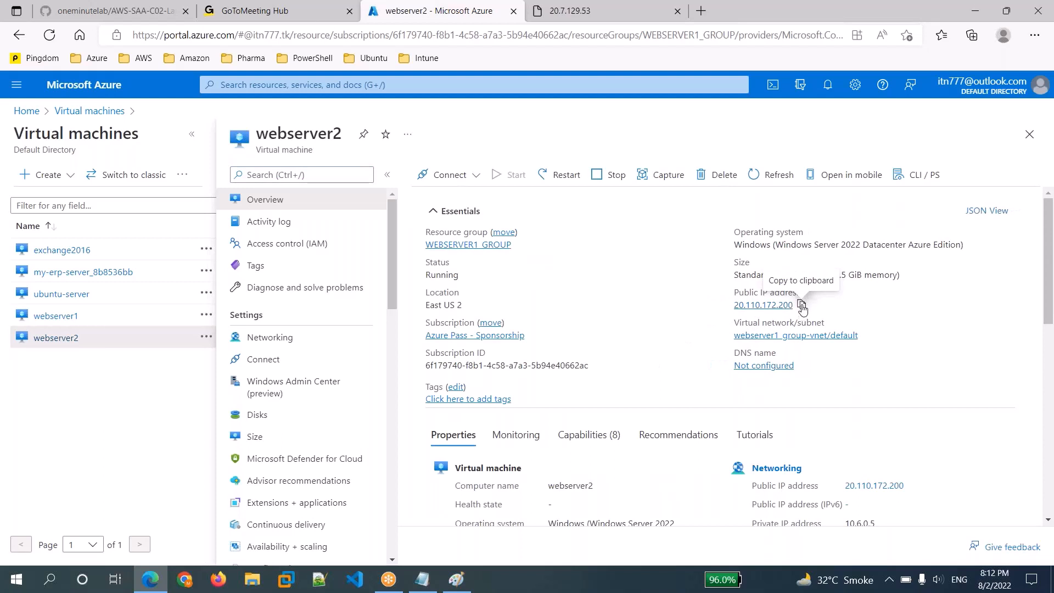
{"action": "left_click", "coordinate": [800, 304]}
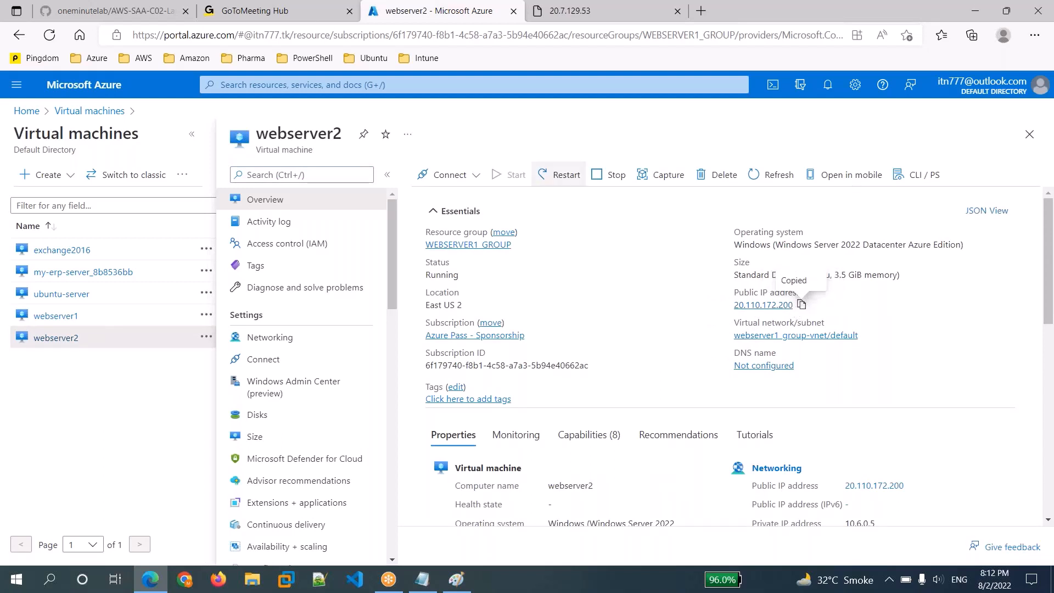
{"action": "left_click", "coordinate": [583, 24]}
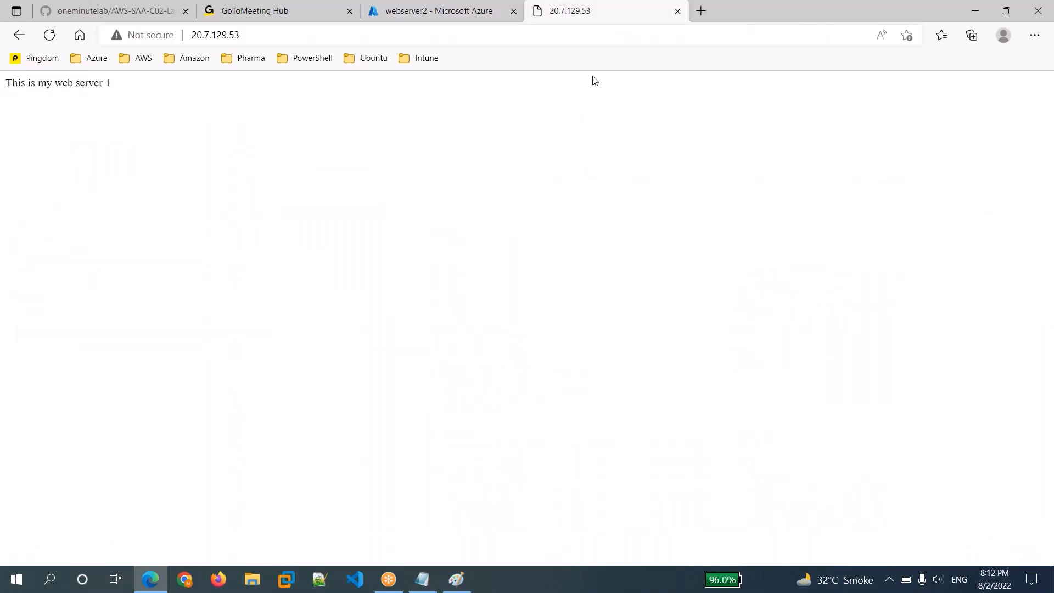
{"action": "left_click", "coordinate": [701, 12]}
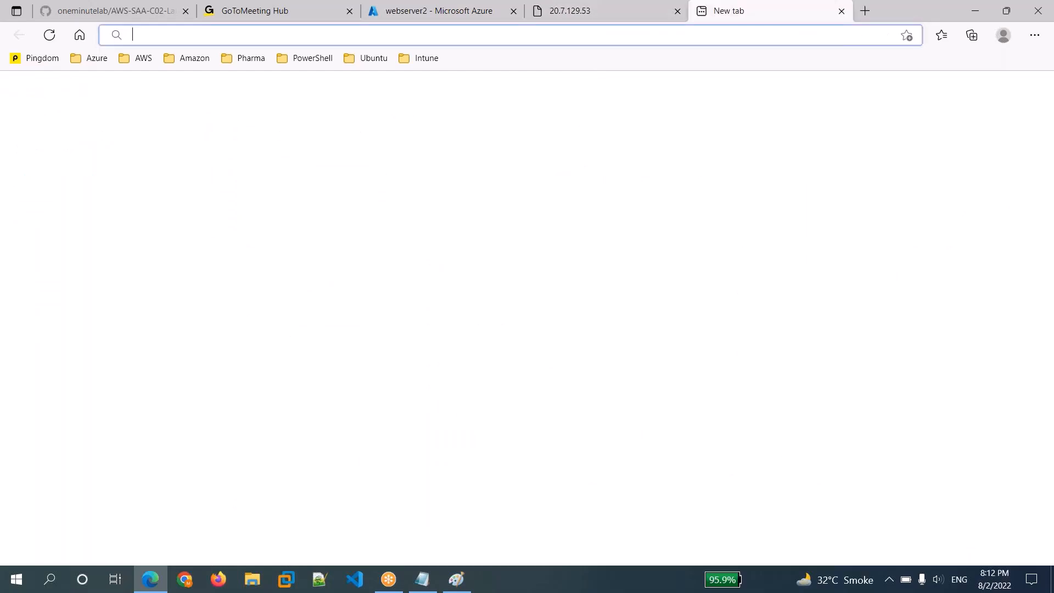
{"action": "key", "text": "ctrl+v"}
{"action": "key", "text": "Return"}
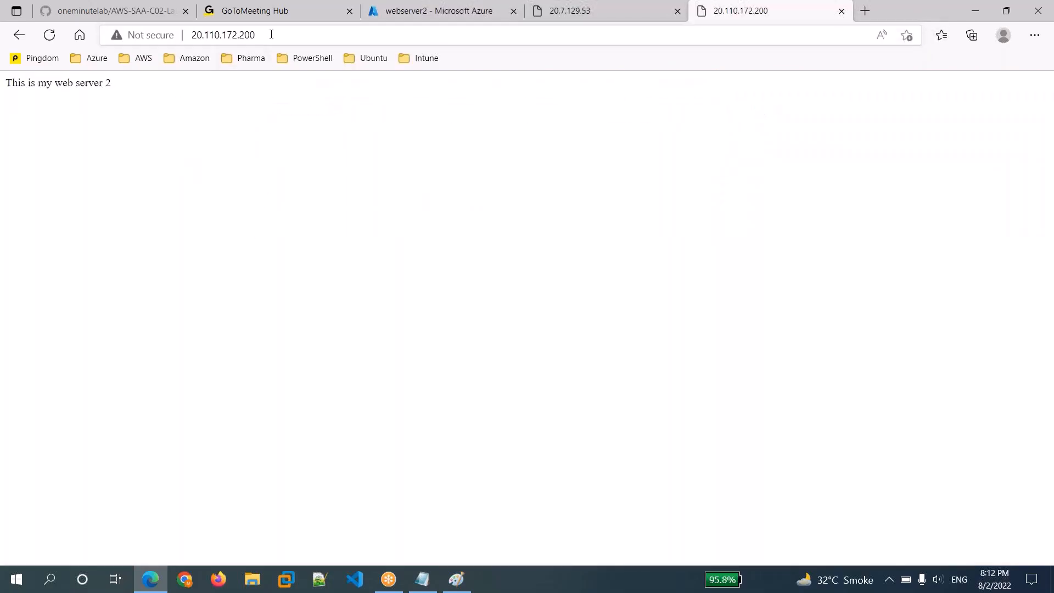
{"action": "left_click_drag", "start_coordinate": [271, 36], "coordinate": [183, 33]}
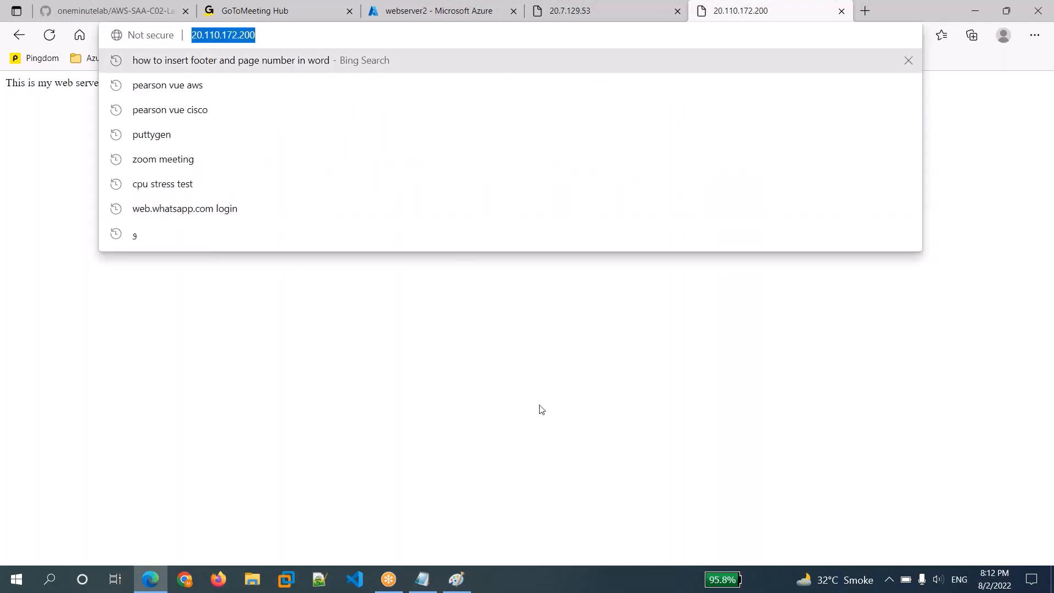
{"action": "left_click", "coordinate": [841, 11]}
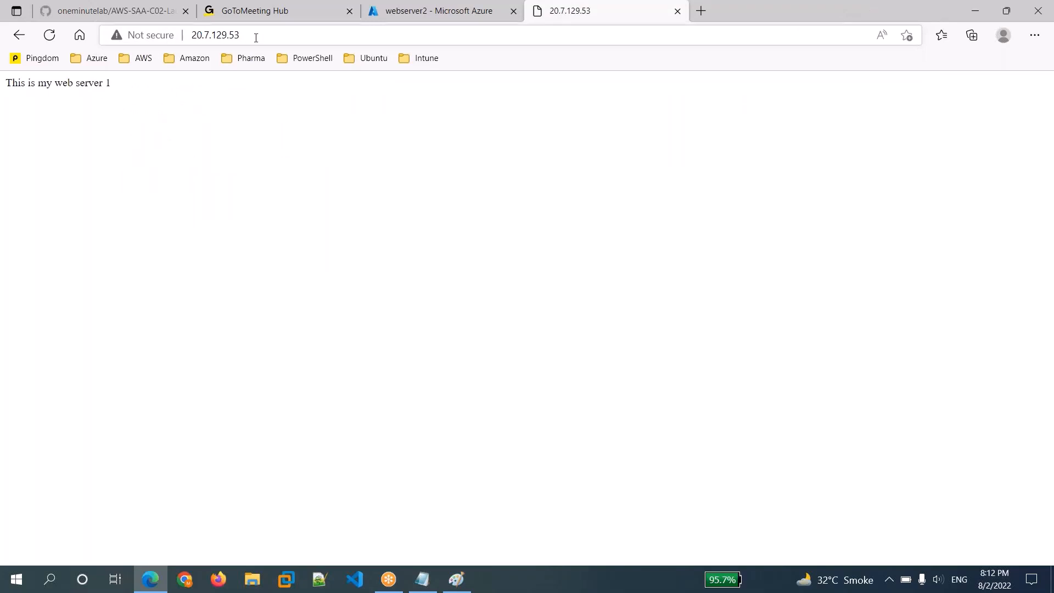
{"action": "left_click", "coordinate": [677, 11]}
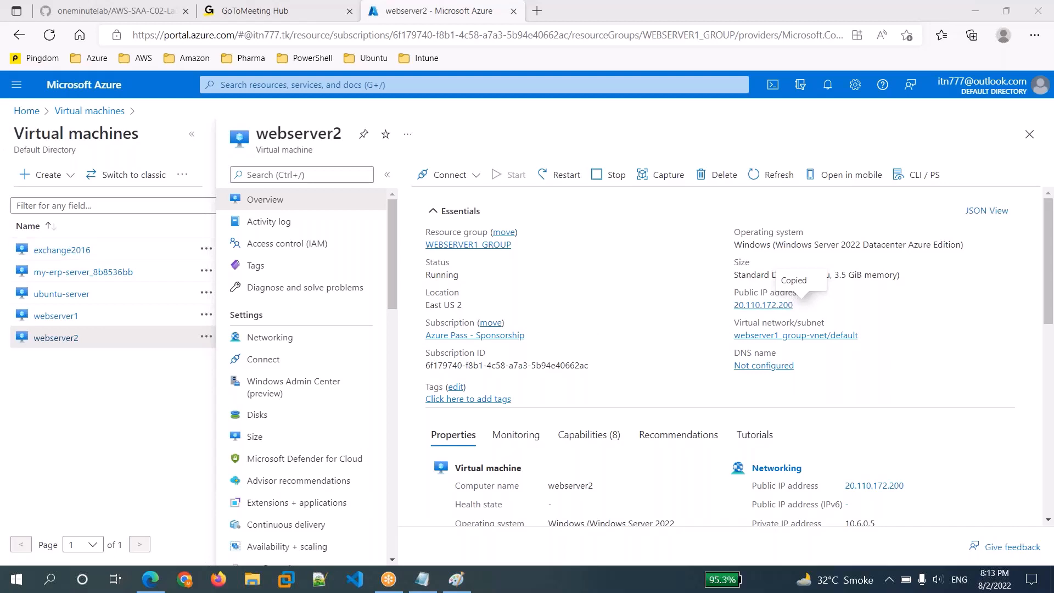
Open the Load balancers service in the portal and start creating a new load balancer
{"action": "left_click", "coordinate": [16, 86]}
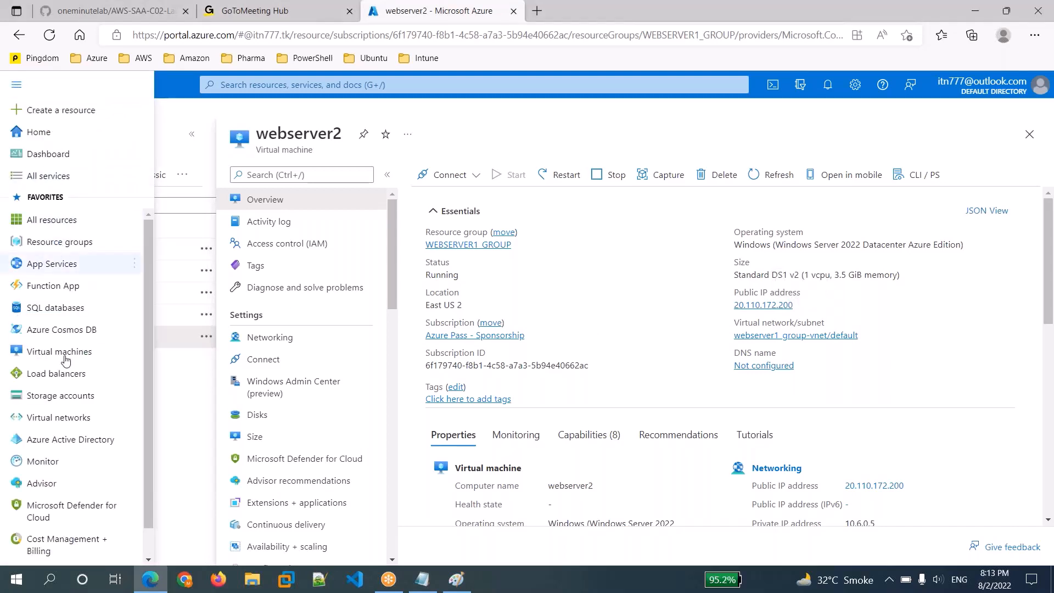
{"action": "mouse_move", "coordinate": [66, 377]}
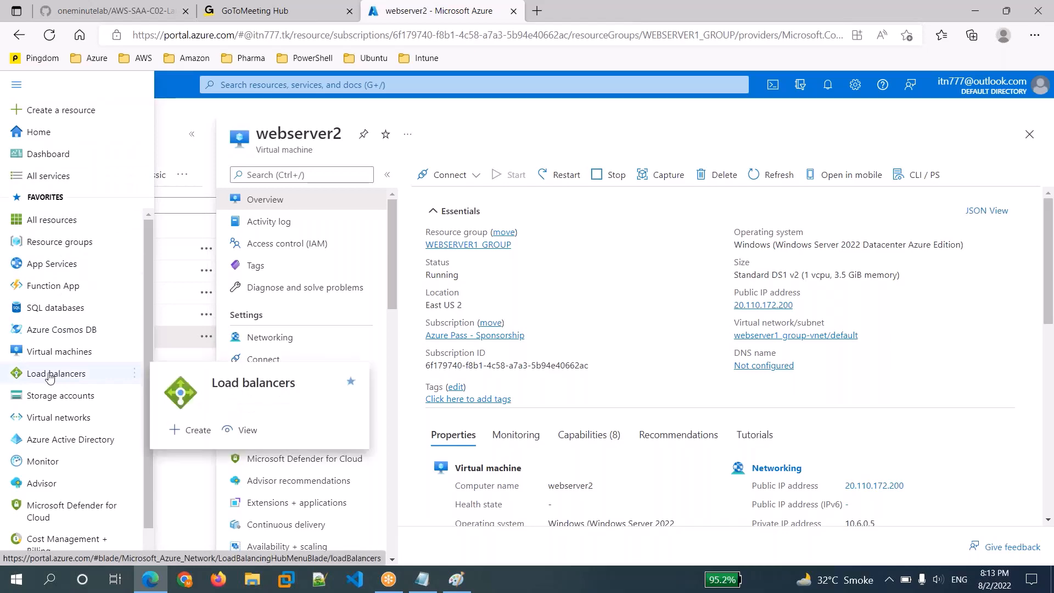
{"action": "left_click", "coordinate": [79, 376]}
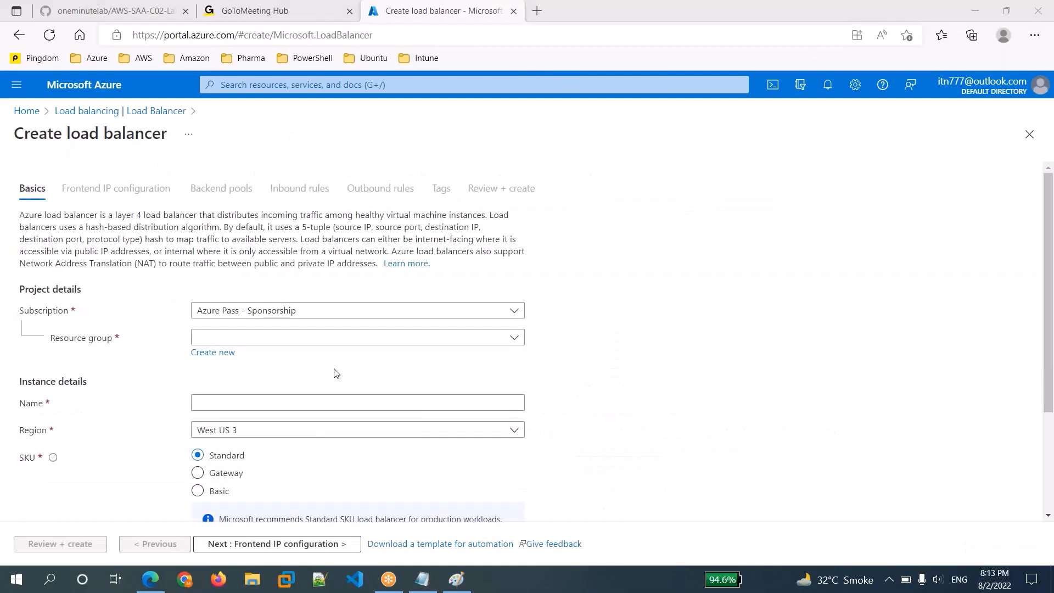
Assign the new load balancer to the resource group webserver1_group and name it web-LB
{"action": "left_click", "coordinate": [378, 341]}
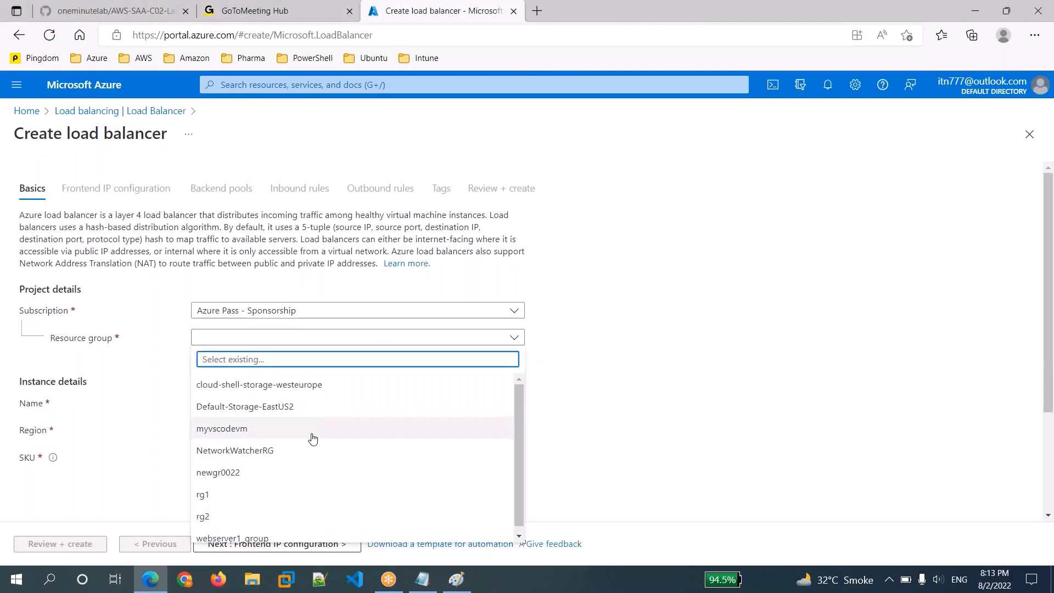
{"action": "scroll", "coordinate": [247, 535], "scroll_direction": "down", "scroll_amount": 1}
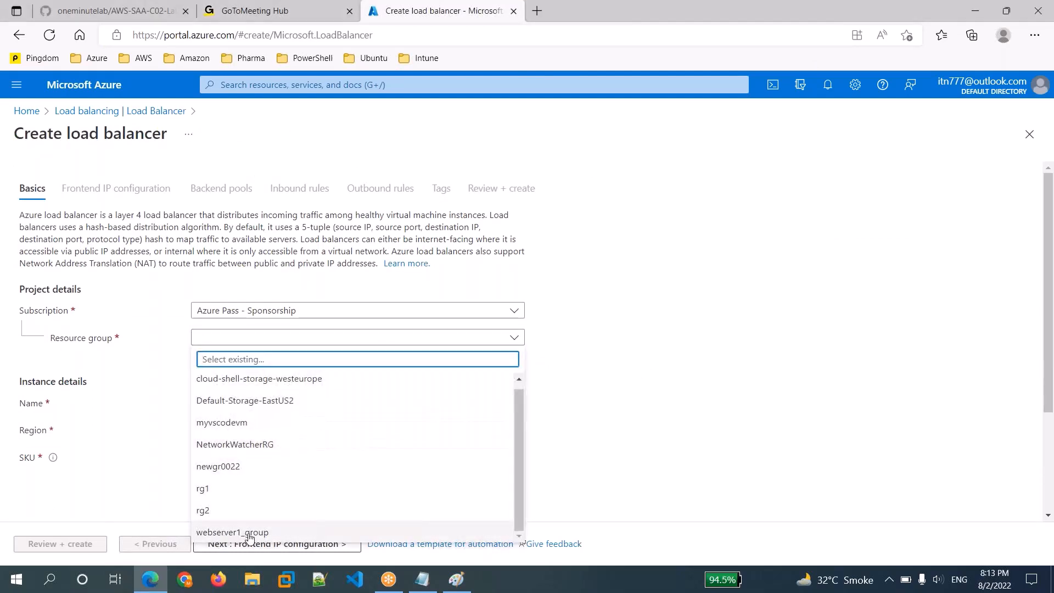
{"action": "left_click", "coordinate": [255, 533]}
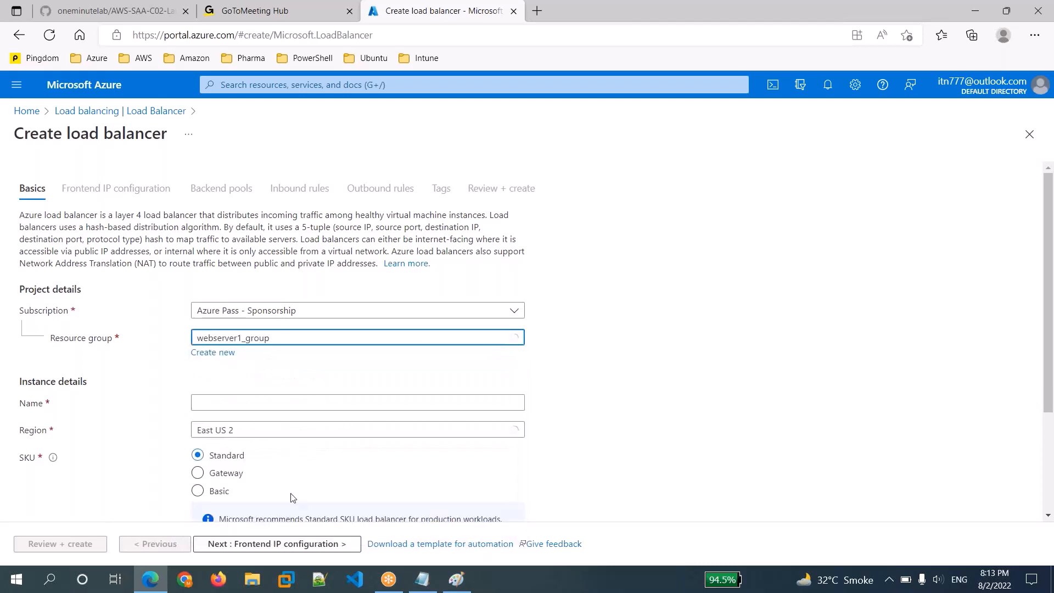
{"action": "scroll", "coordinate": [634, 361], "scroll_direction": "down", "scroll_amount": 2}
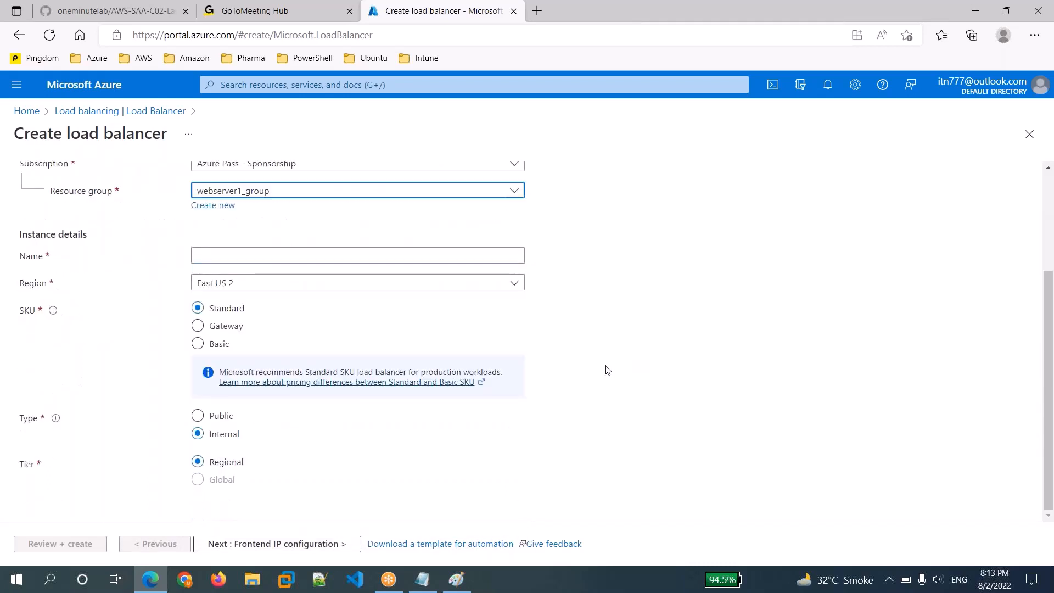
{"action": "left_click", "coordinate": [331, 256]}
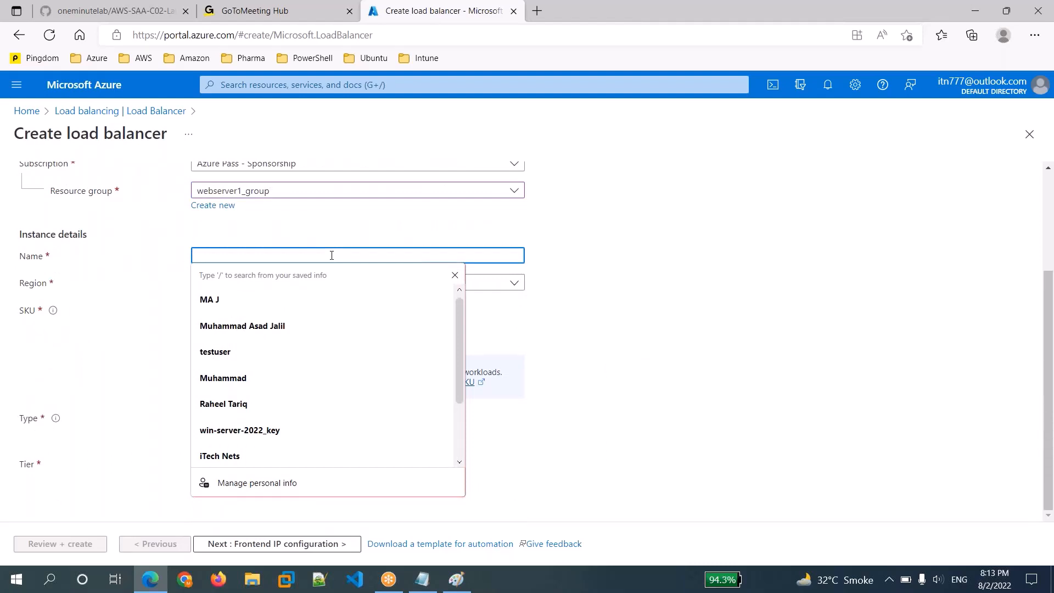
{"action": "type", "text": "web"}
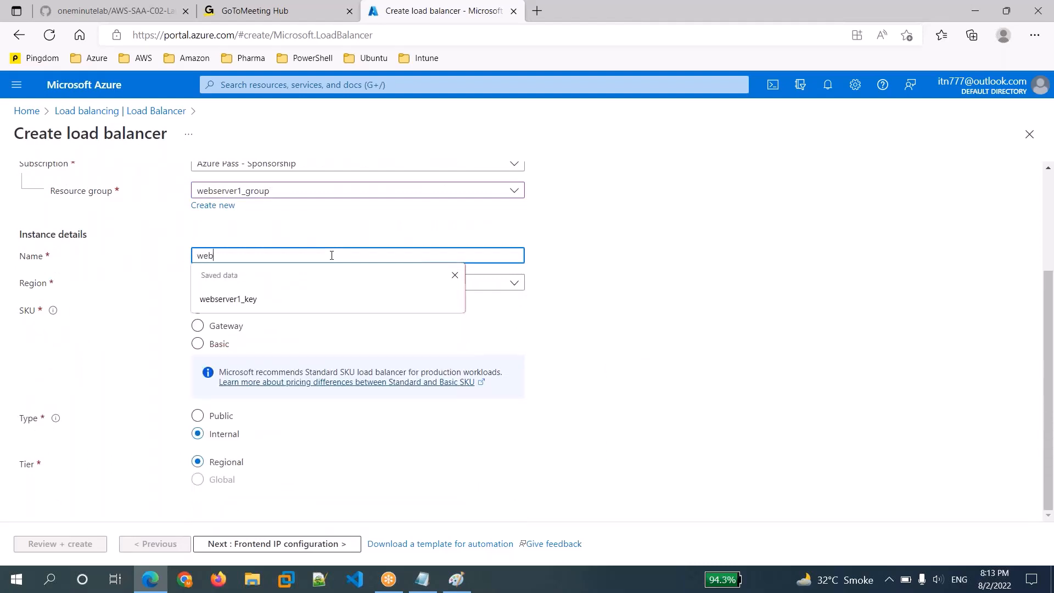
{"action": "type", "text": "-LB"}
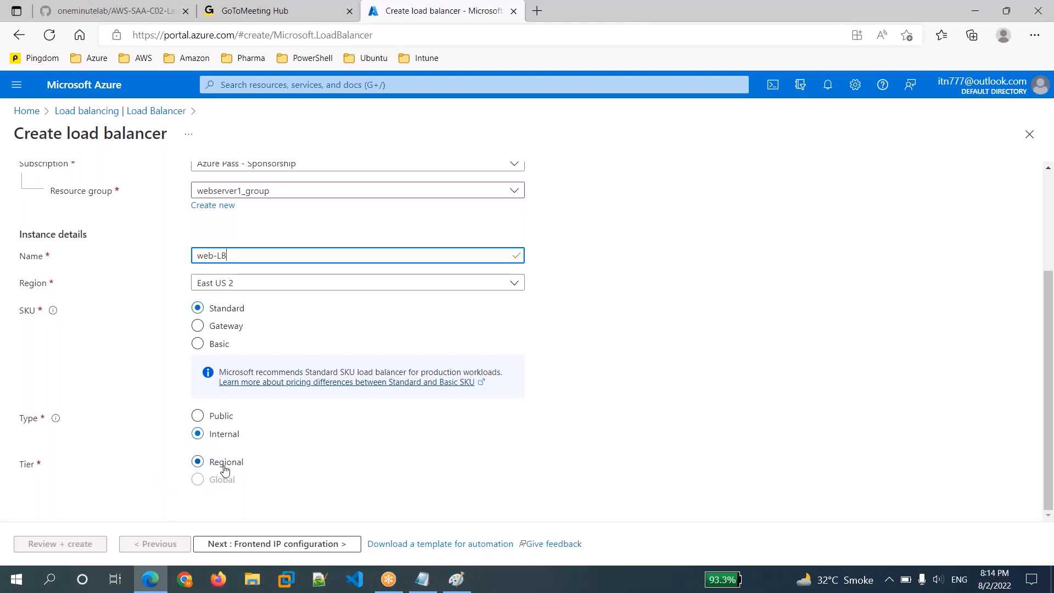
{"action": "left_click", "coordinate": [200, 484]}
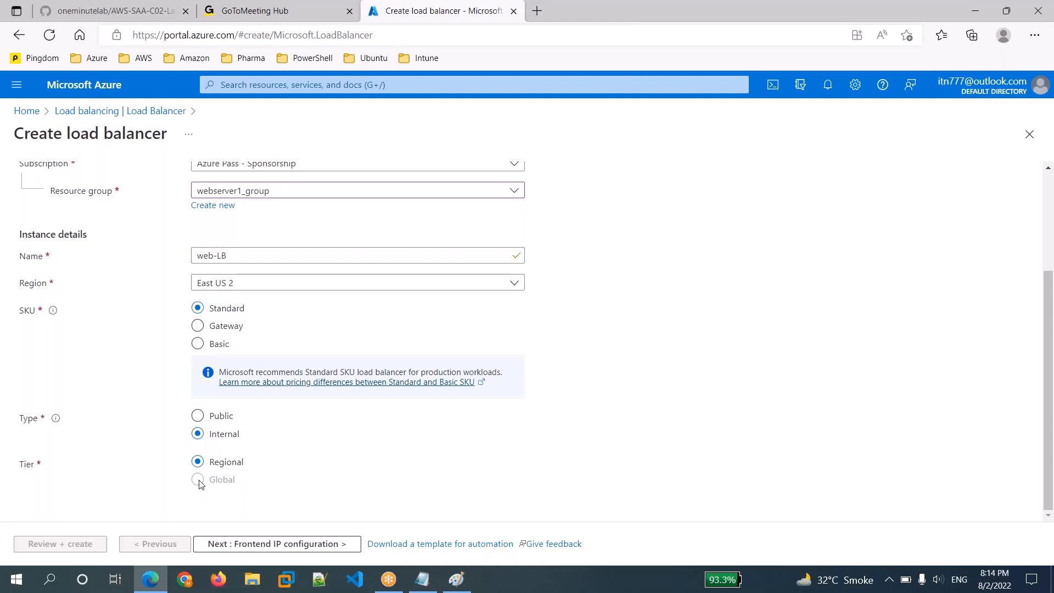
{"action": "left_click", "coordinate": [221, 348]}
{"action": "left_click", "coordinate": [197, 309]}
Examine the SKU comparison documentation and the appliance scenarios in the Gateway Load Balancer article, and close the page
{"action": "left_click", "coordinate": [470, 384]}
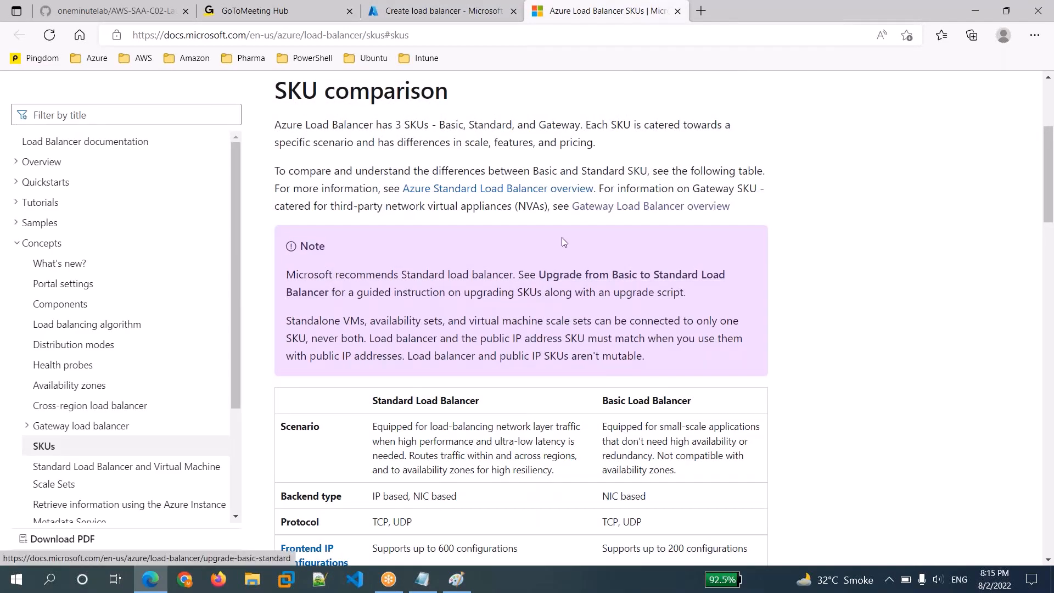
{"action": "left_click", "coordinate": [650, 209]}
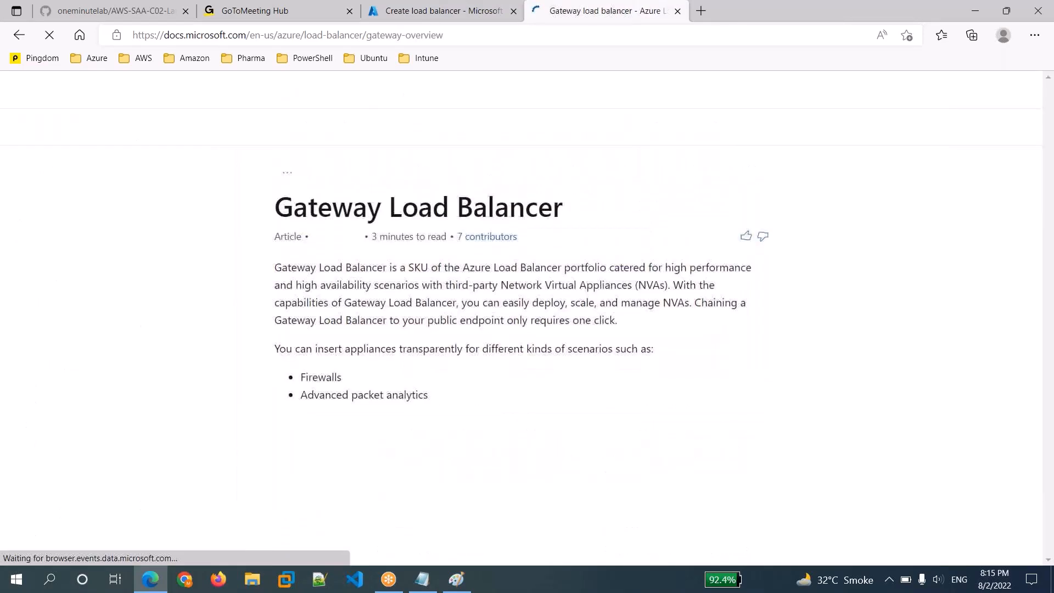
{"action": "scroll", "coordinate": [301, 290], "scroll_direction": "down", "scroll_amount": 2}
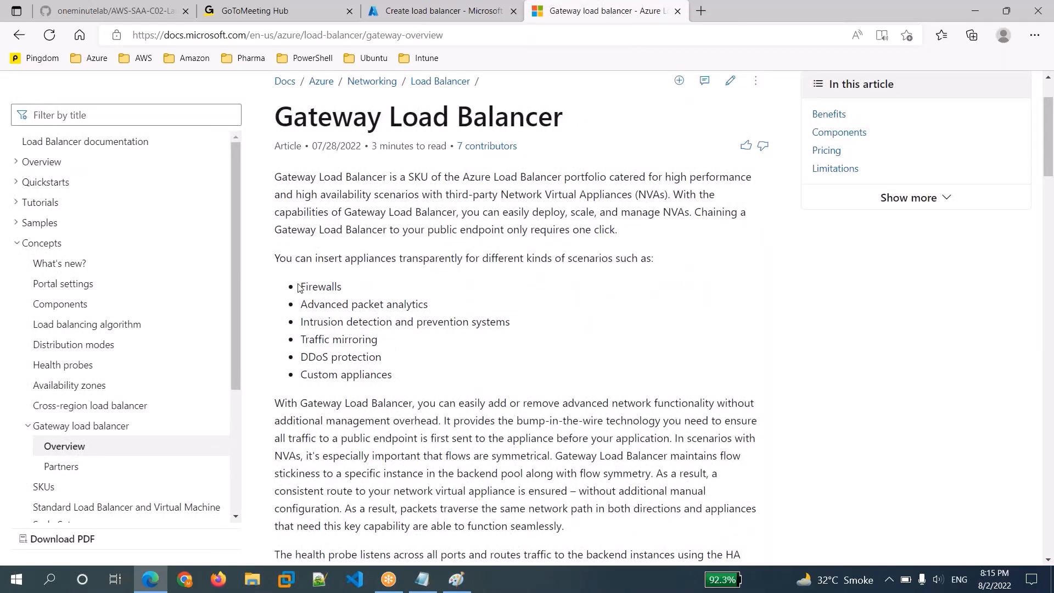
{"action": "left_click_drag", "start_coordinate": [299, 288], "coordinate": [381, 287]}
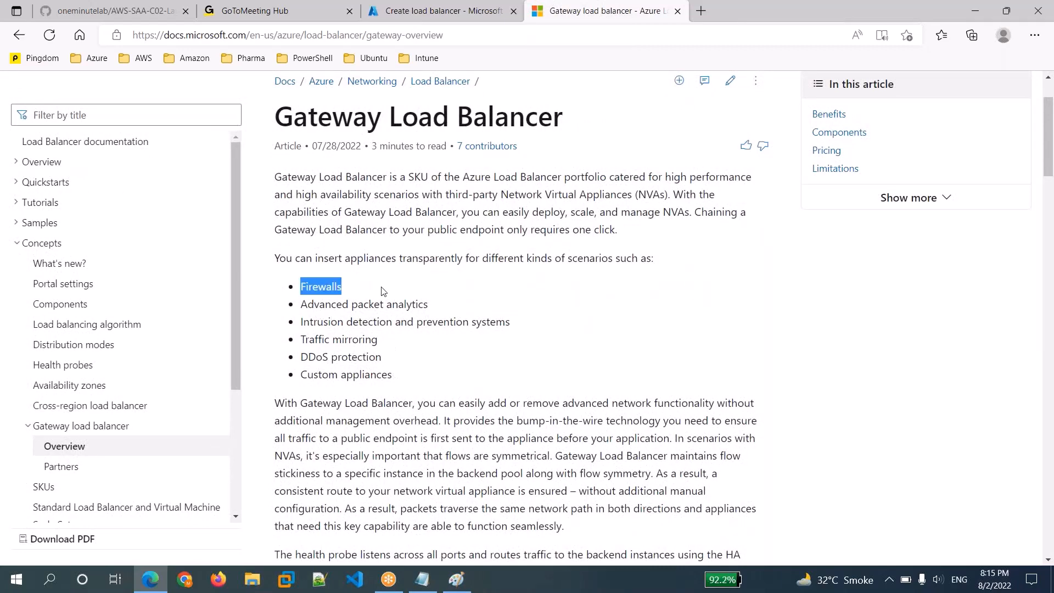
{"action": "left_click", "coordinate": [299, 308]}
{"action": "left_click_drag", "start_coordinate": [299, 309], "coordinate": [464, 309]}
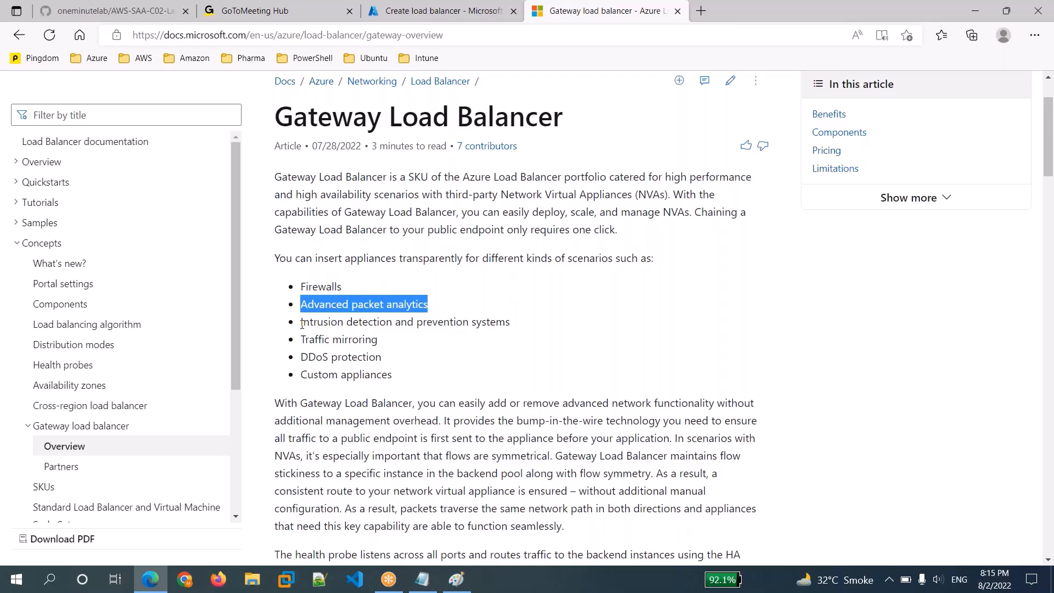
{"action": "left_click_drag", "start_coordinate": [301, 322], "coordinate": [510, 323]}
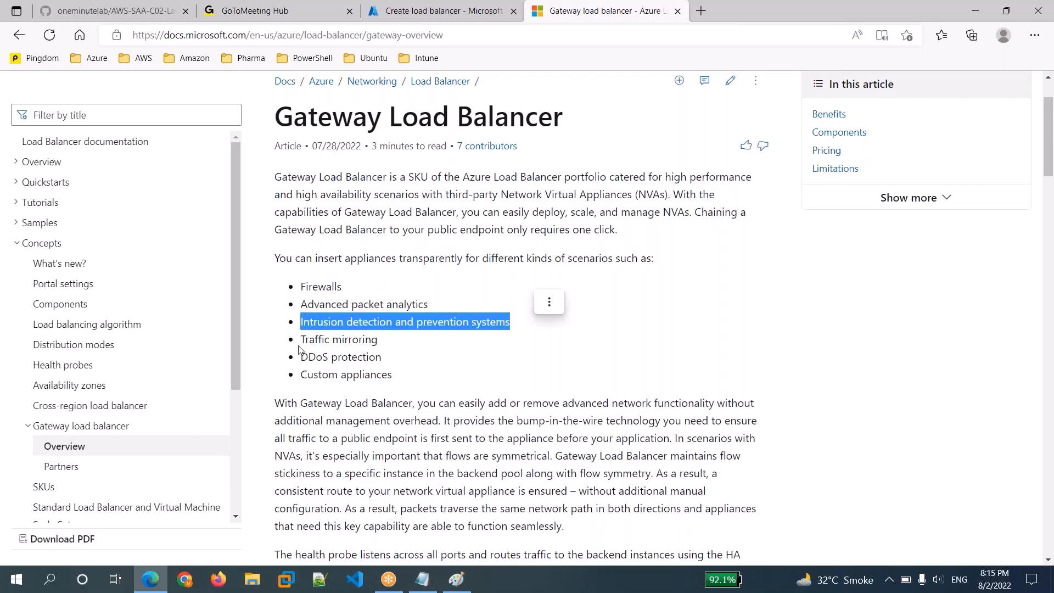
{"action": "left_click_drag", "start_coordinate": [300, 340], "coordinate": [433, 356]}
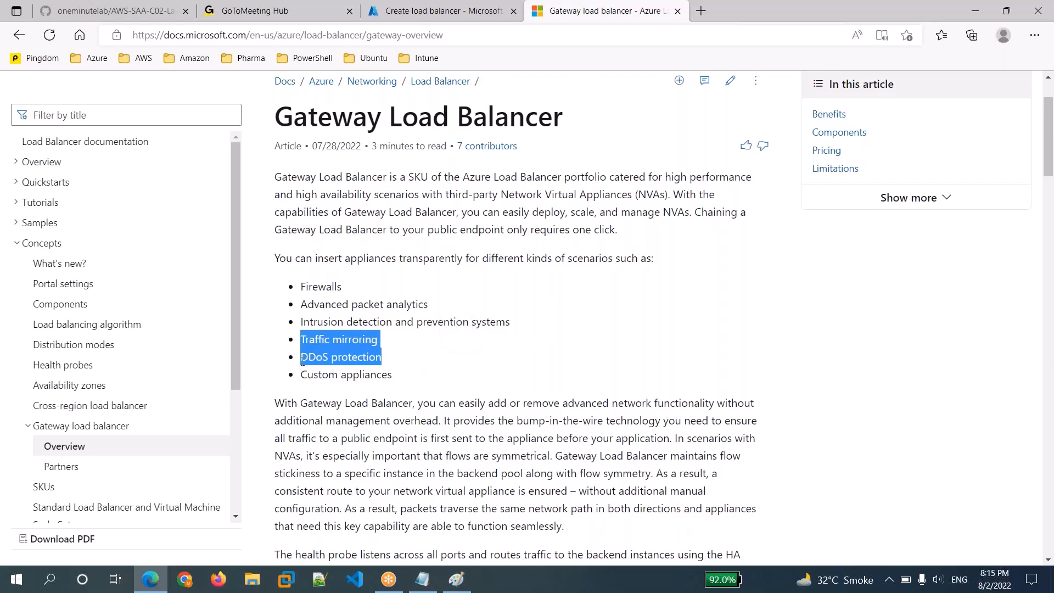
{"action": "left_click_drag", "start_coordinate": [301, 357], "coordinate": [423, 369]}
{"action": "left_click_drag", "start_coordinate": [300, 375], "coordinate": [390, 375]}
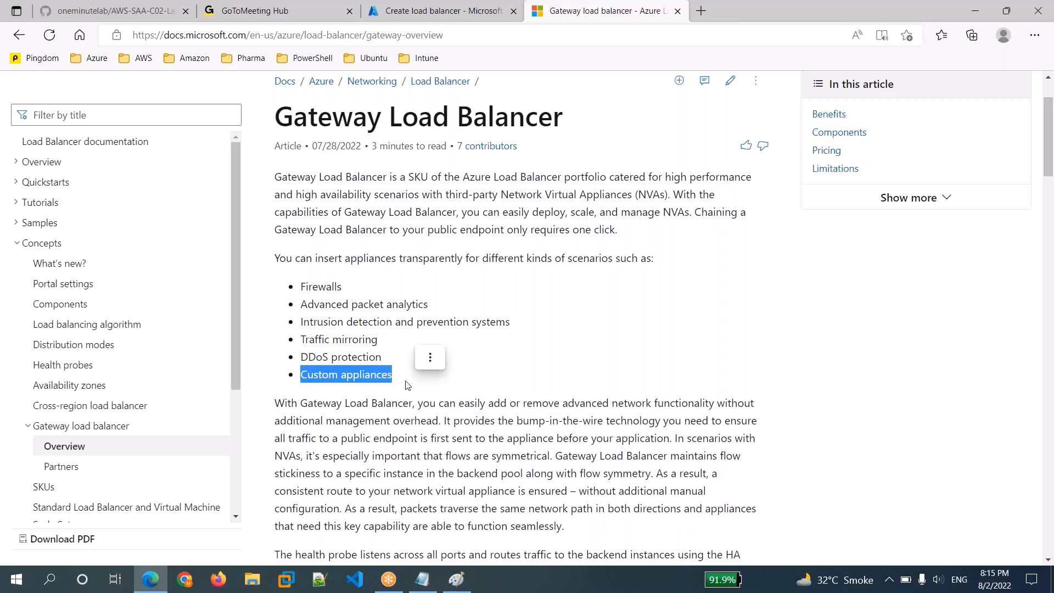
{"action": "left_click", "coordinate": [418, 393]}
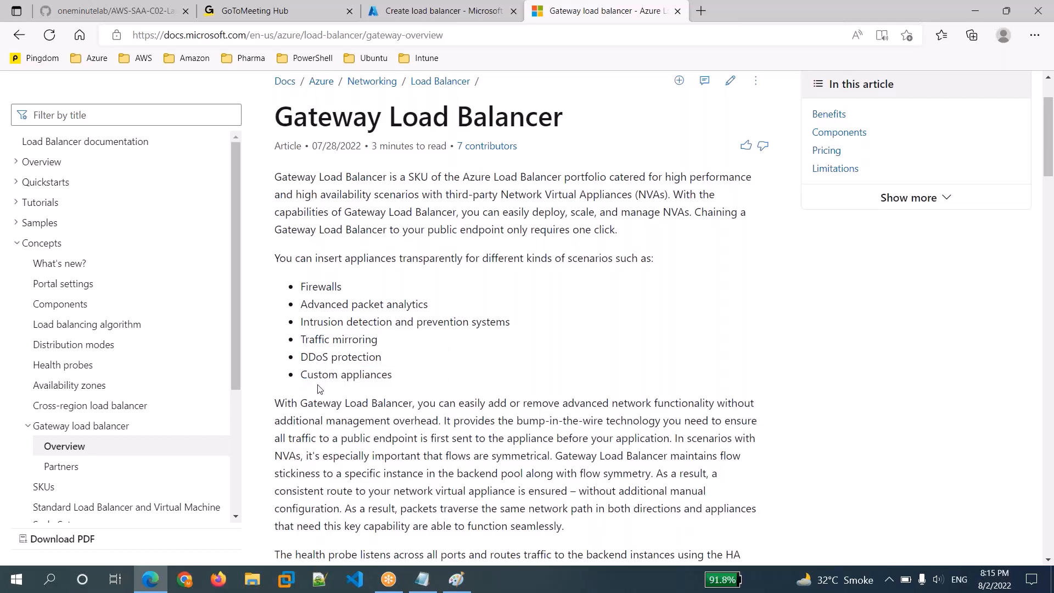
{"action": "left_click_drag", "start_coordinate": [301, 375], "coordinate": [412, 377]}
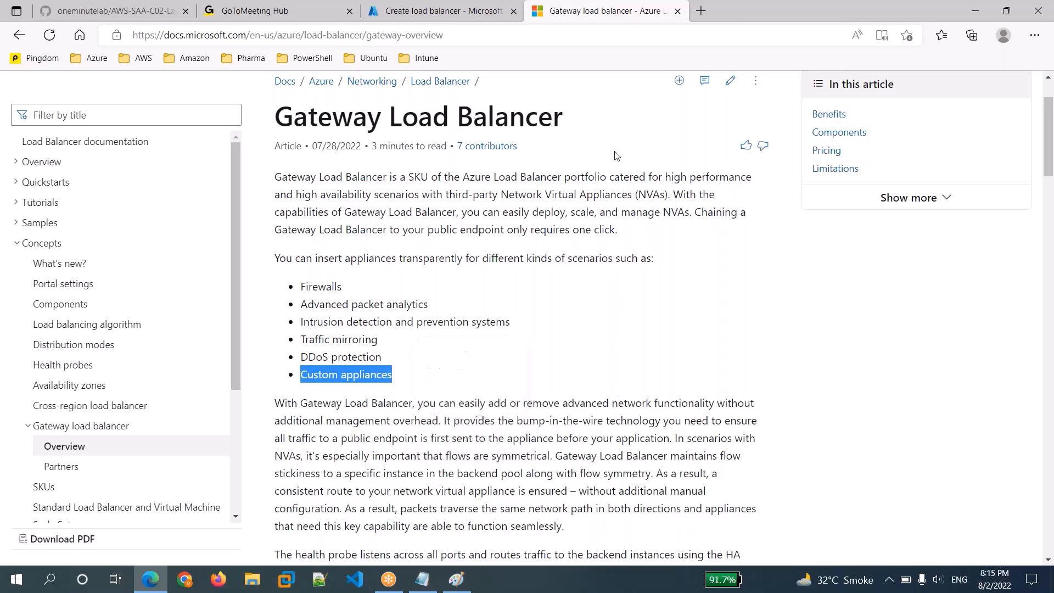
{"action": "left_click", "coordinate": [677, 11]}
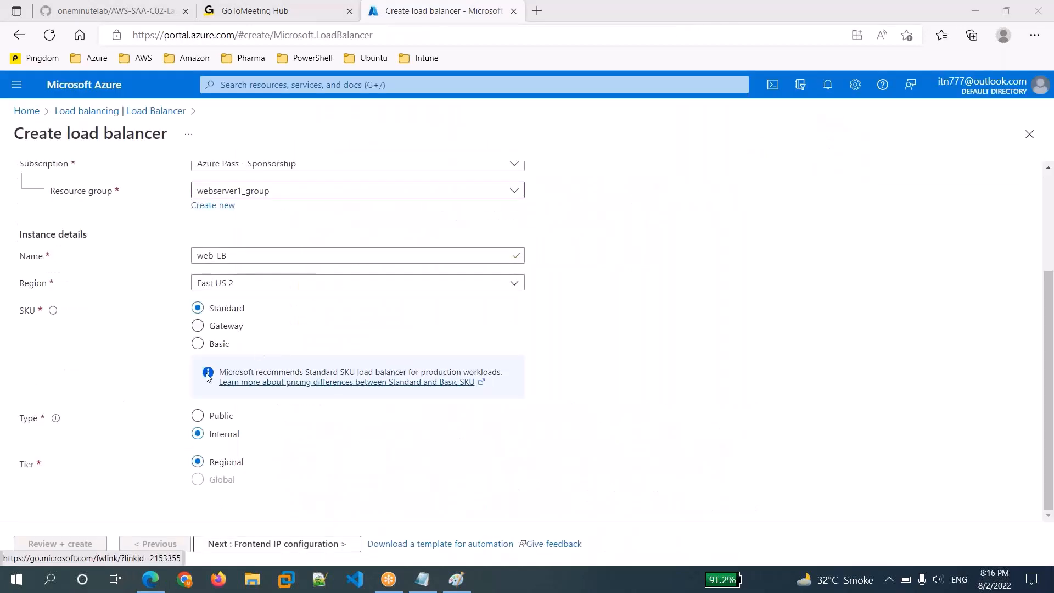
Set the load balancer's SKU to Basic and switch to Paint to view the Azure LB.png diagram
{"action": "left_click", "coordinate": [198, 343]}
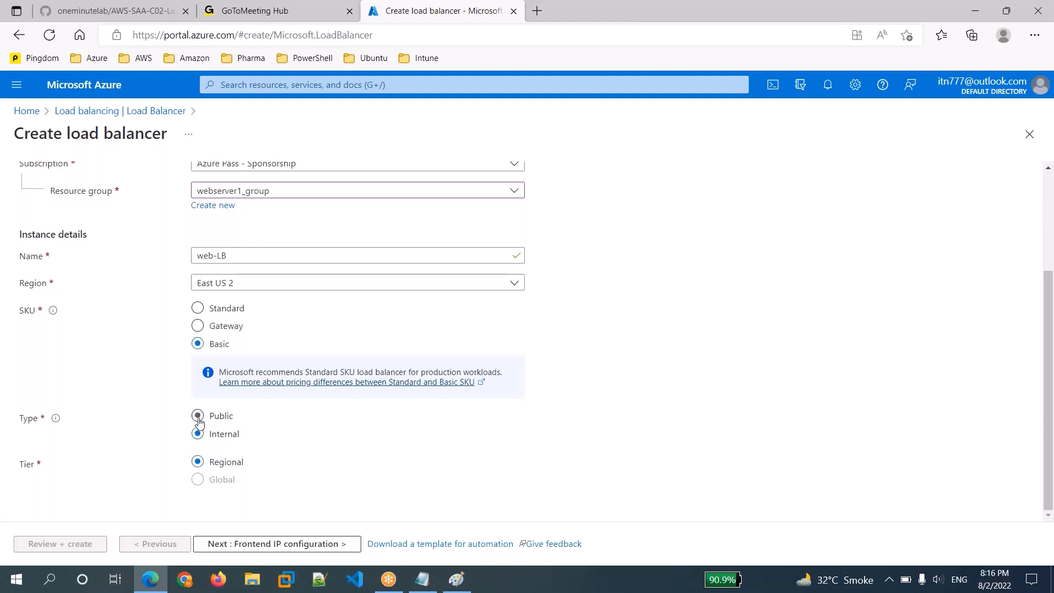
{"action": "left_click", "coordinate": [465, 587]}
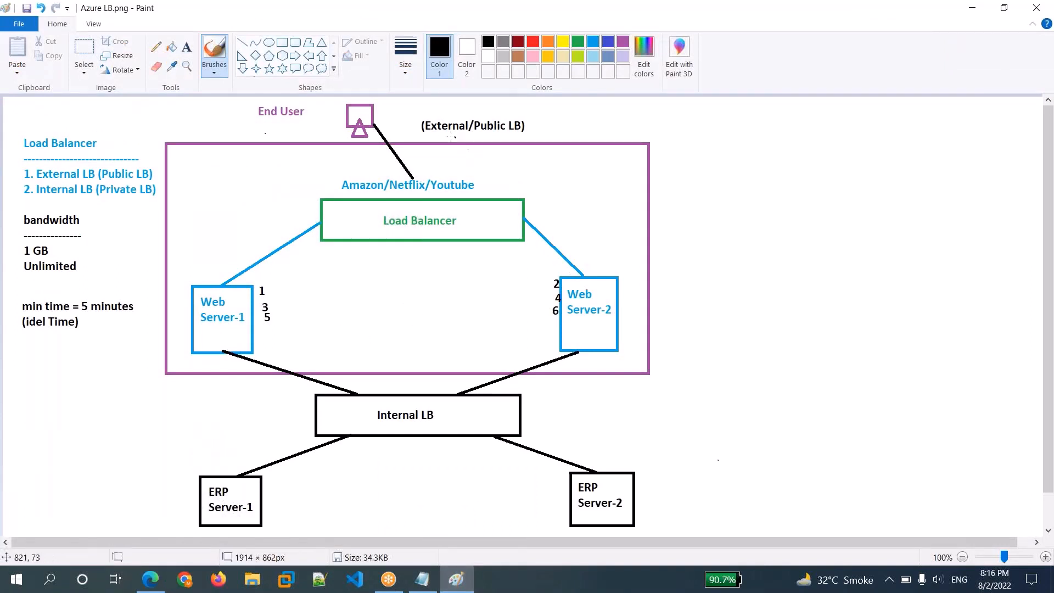
Return to the Azure portal, set the load balancer's type to Public and proceed to the frontend IP configuration
{"action": "left_click", "coordinate": [972, 9]}
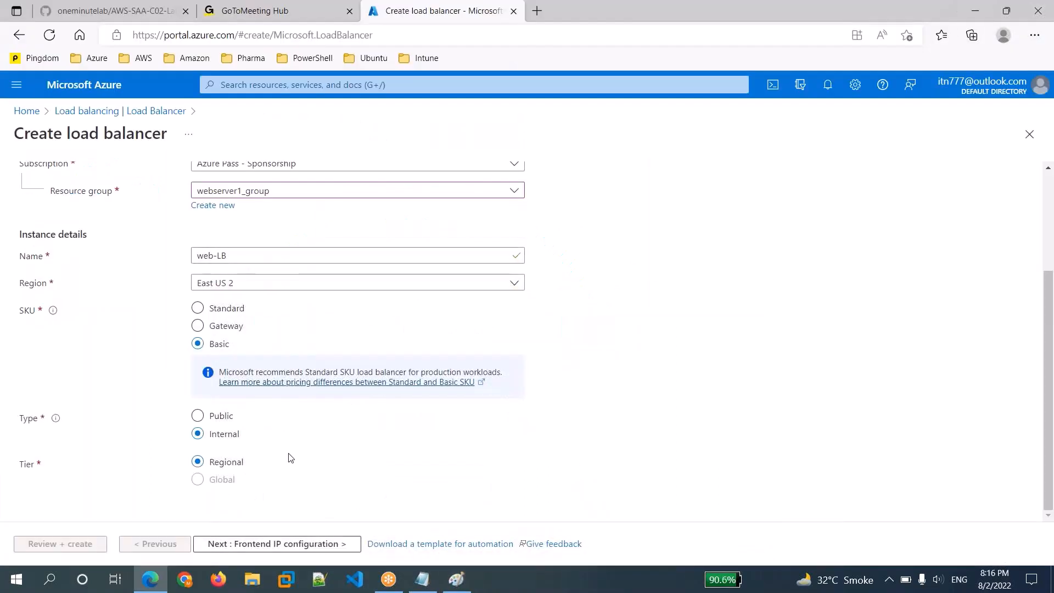
{"action": "left_click", "coordinate": [198, 416]}
{"action": "left_click", "coordinate": [262, 544]}
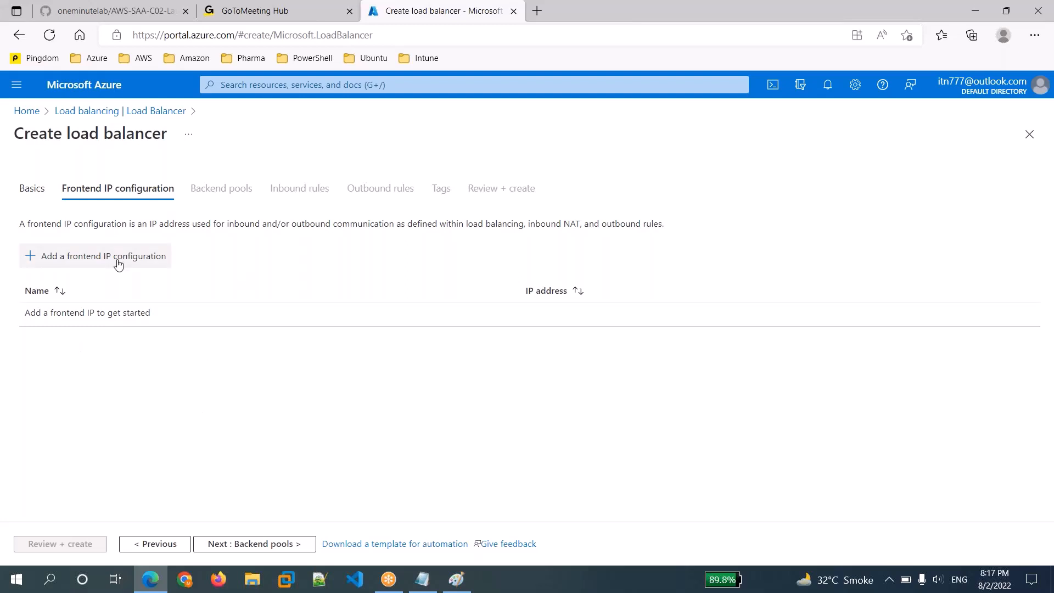
{"action": "left_click", "coordinate": [732, 58]}
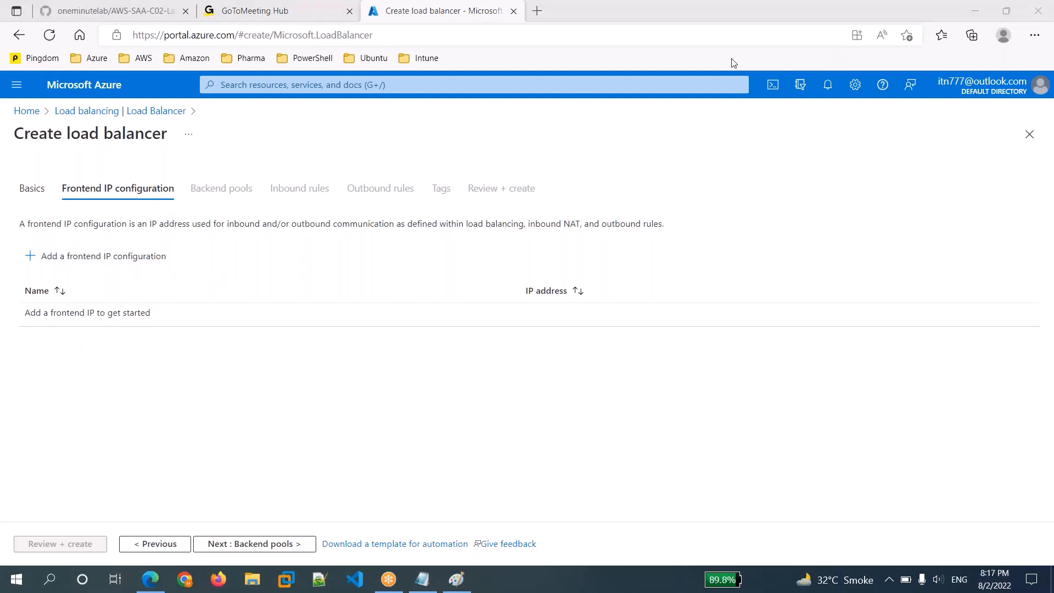
Start a new frontend IP configuration and name it my-external-LB
{"action": "left_click", "coordinate": [115, 255]}
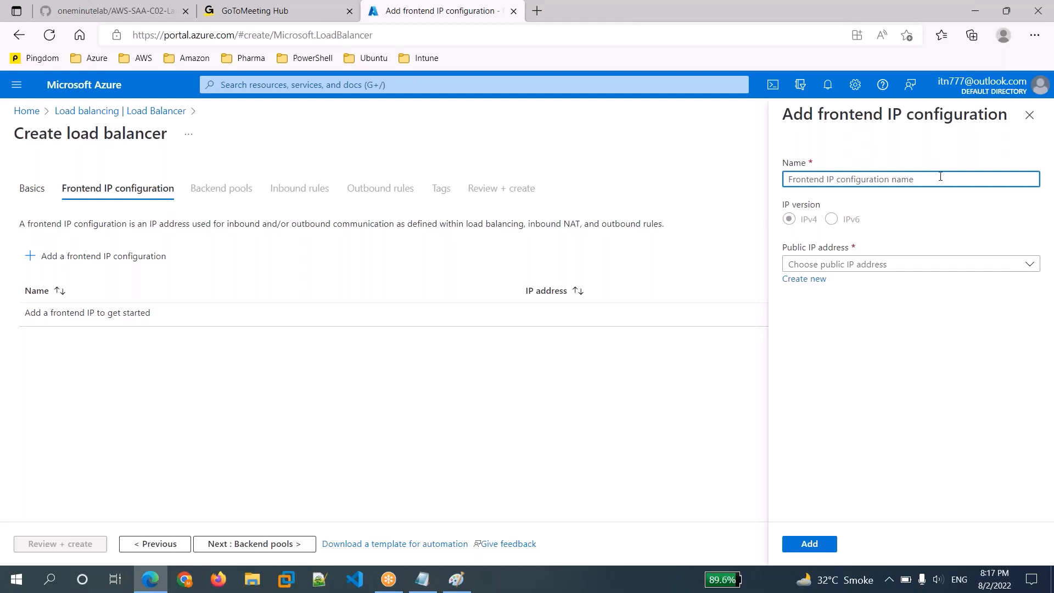
{"action": "type", "text": "my-"}
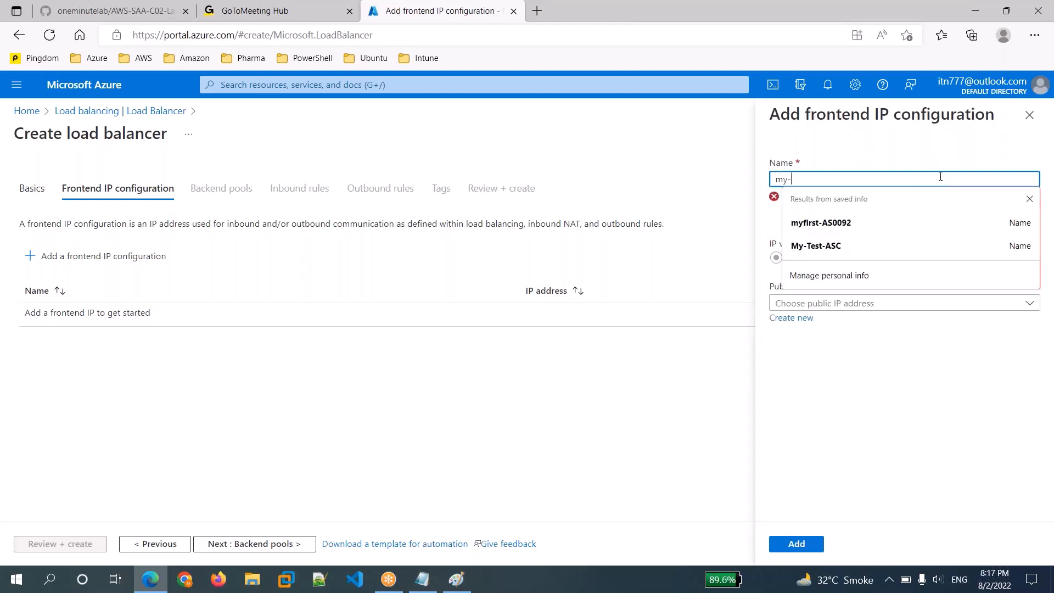
{"action": "type", "text": "extern"}
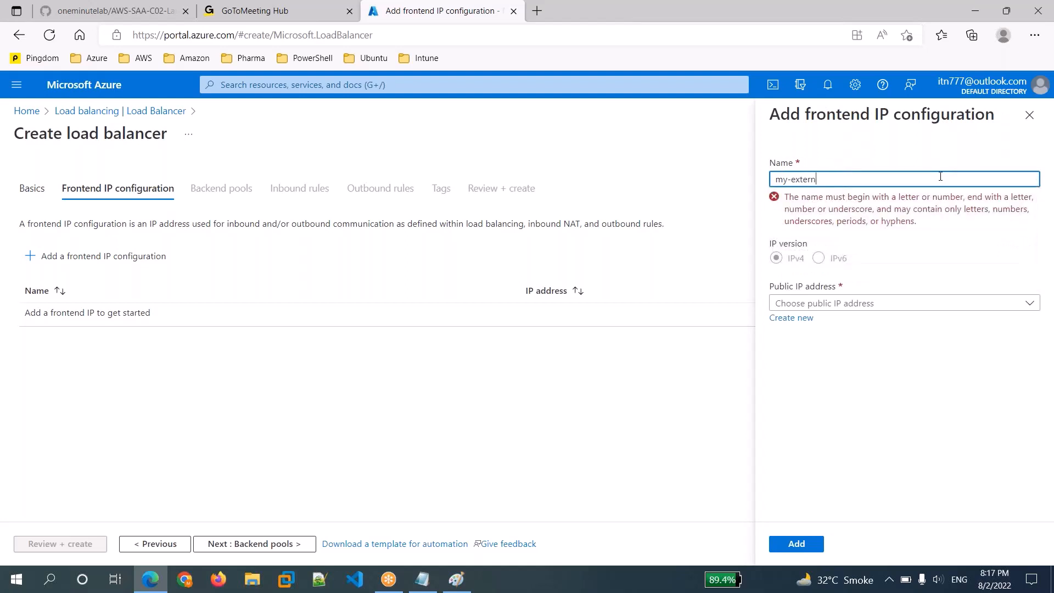
{"action": "type", "text": "al-LB"}
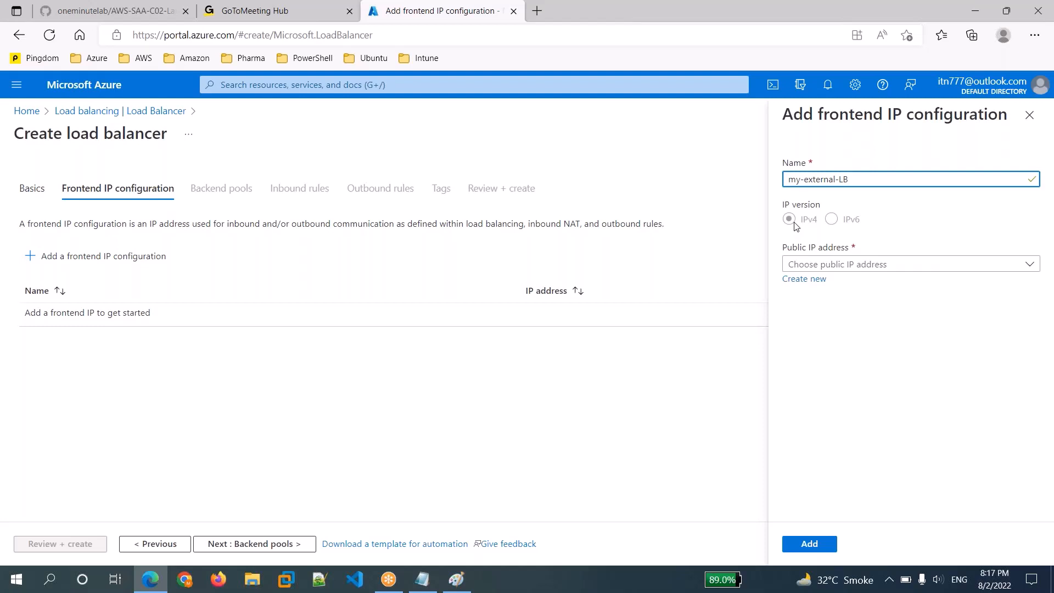
Switch to the Notepad file Az-104 Batch 14.txt and add the heading "Load balancer" with a dashed underline under Class 23
{"action": "left_click", "coordinate": [422, 579]}
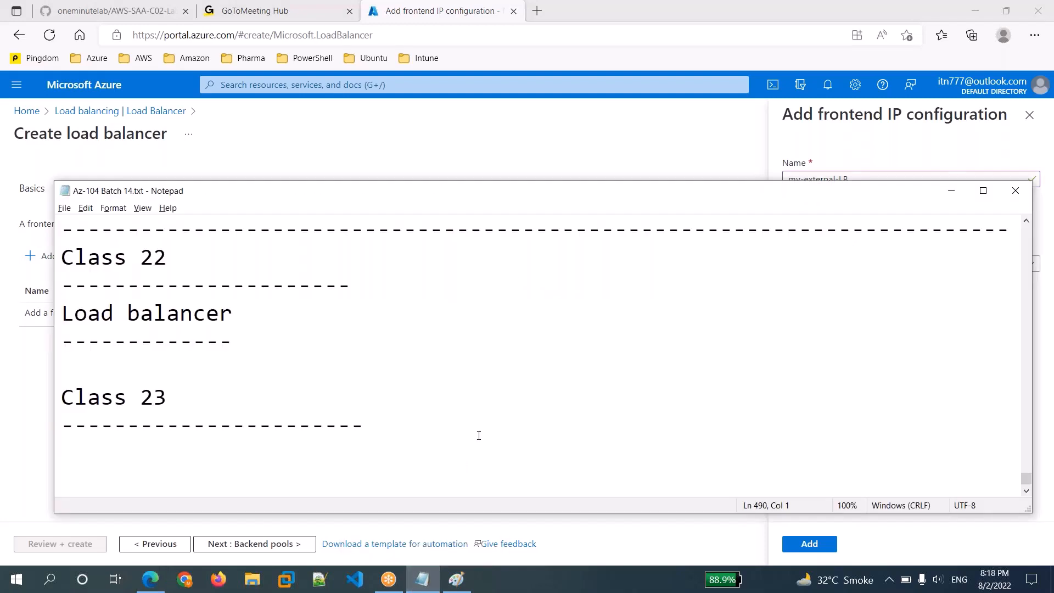
{"action": "type", "text": "Load bala"}
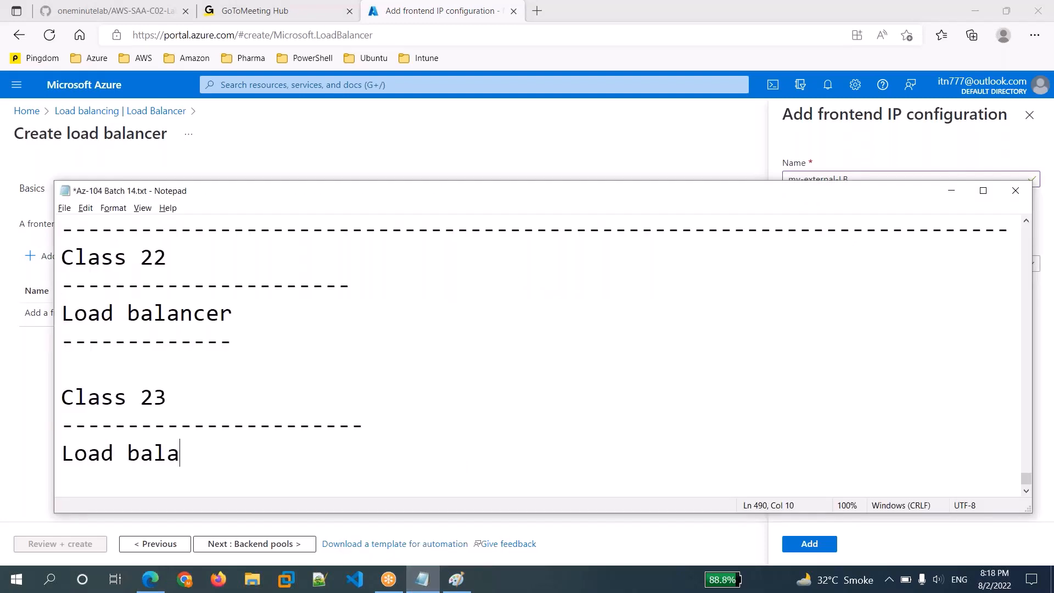
{"action": "type", "text": "ncer"}
{"action": "key", "text": "Return"}
{"action": "type", "text": "------------"}
{"action": "key", "text": "Return"}
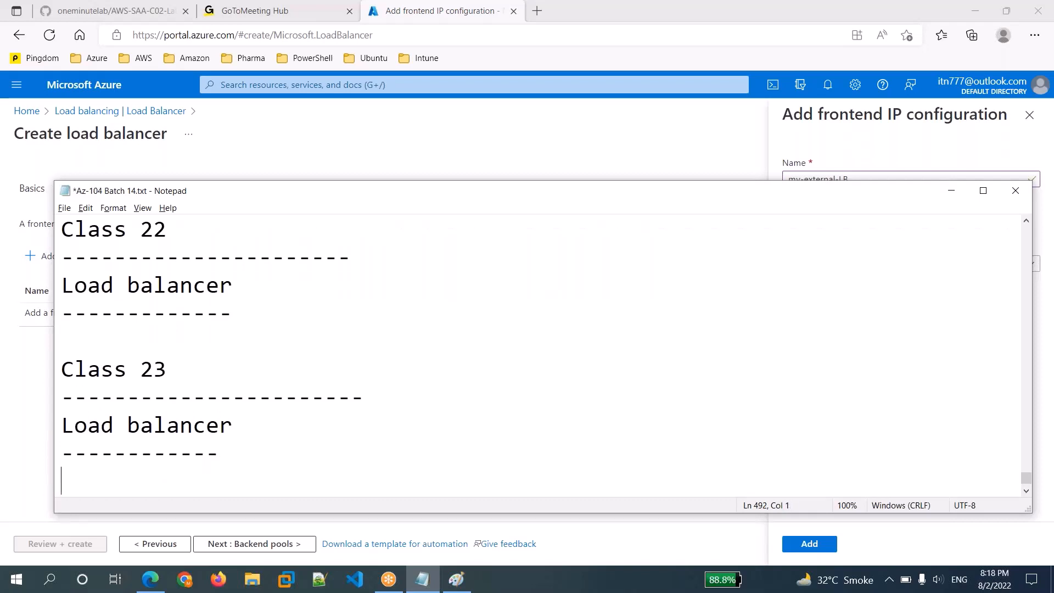
Add a "- SKU" note listing 1. Standard, 2. Global and 3. Basic, and return to the Azure portal
{"action": "type", "text": "- SKU"}
{"action": "key", "text": "Return"}
{"action": "type", "text": "1. "}
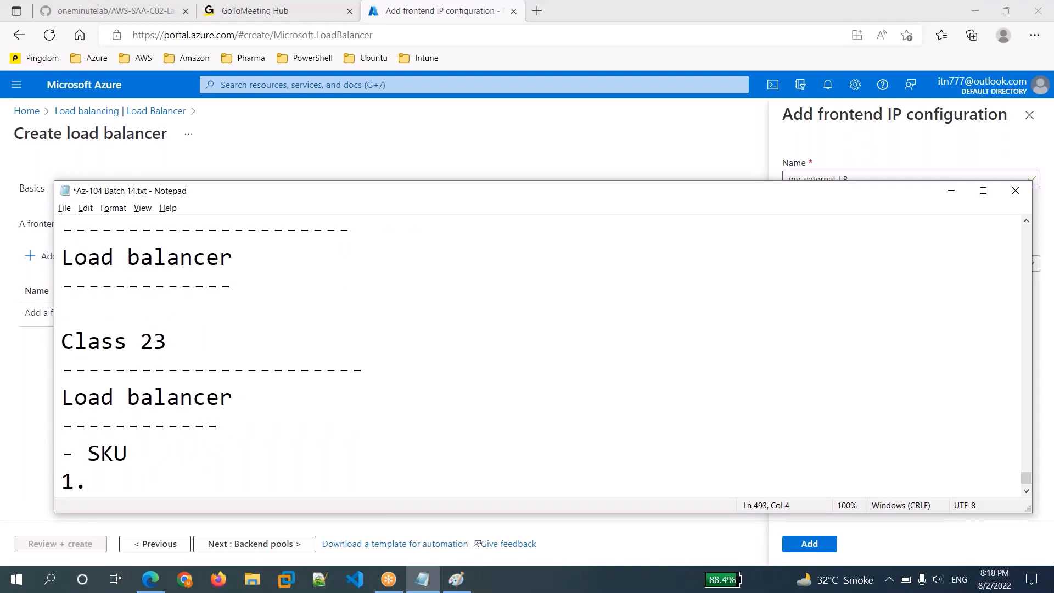
{"action": "type", "text": "Standard"}
{"action": "key", "text": "Return"}
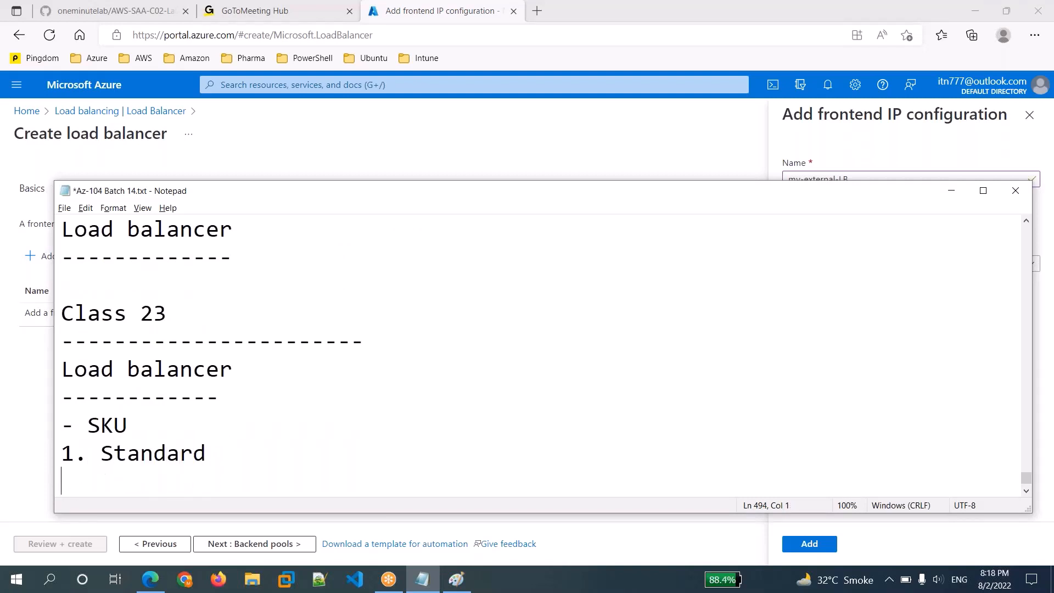
{"action": "type", "text": "2. Global"}
{"action": "key", "text": "Return"}
{"action": "type", "text": "3."}
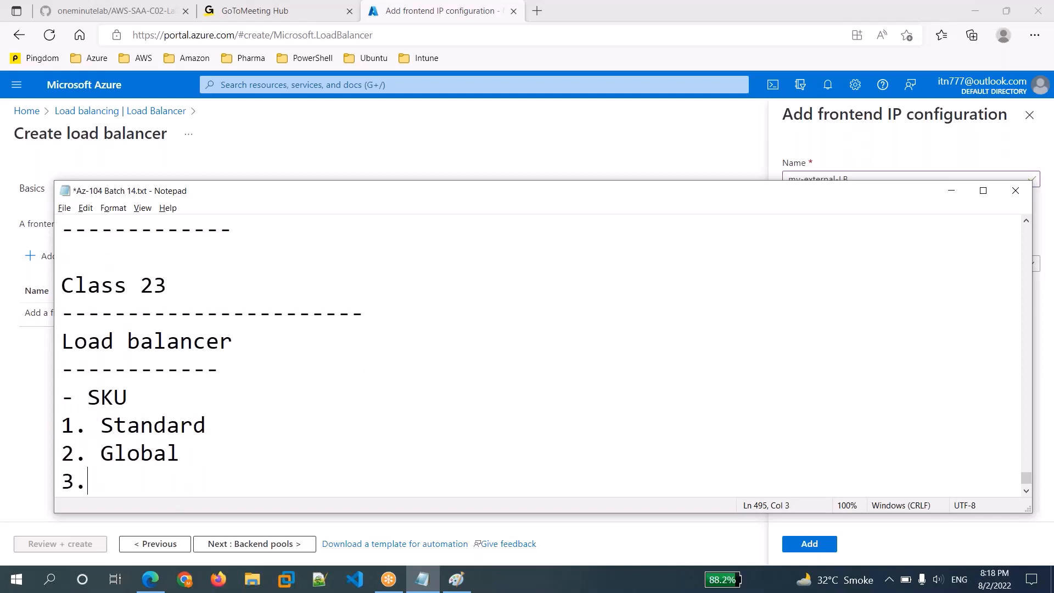
{"action": "type", "text": " Basic"}
{"action": "key", "text": "Return"}
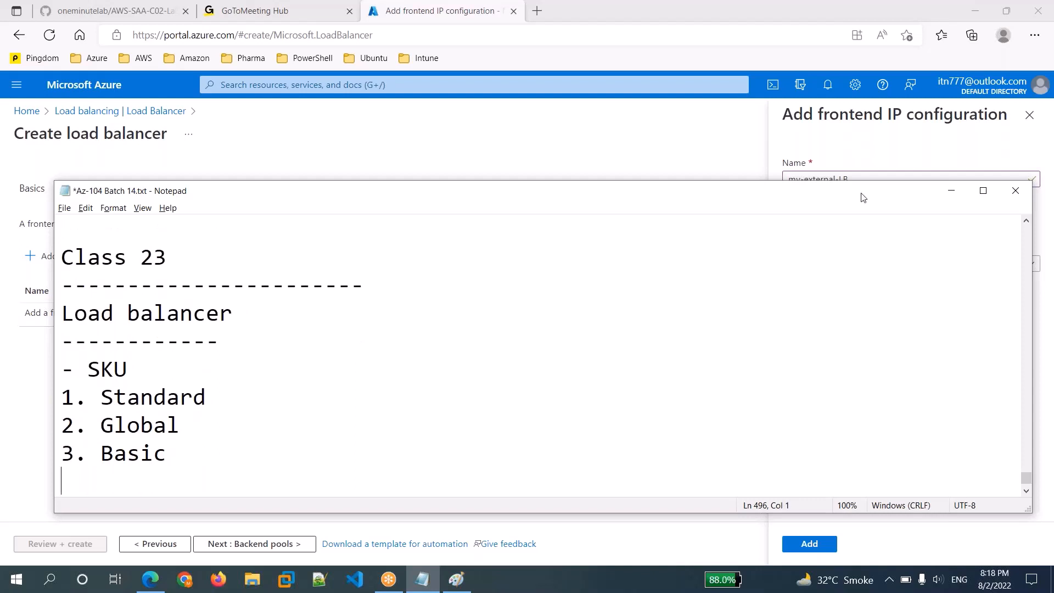
{"action": "left_click", "coordinate": [950, 161]}
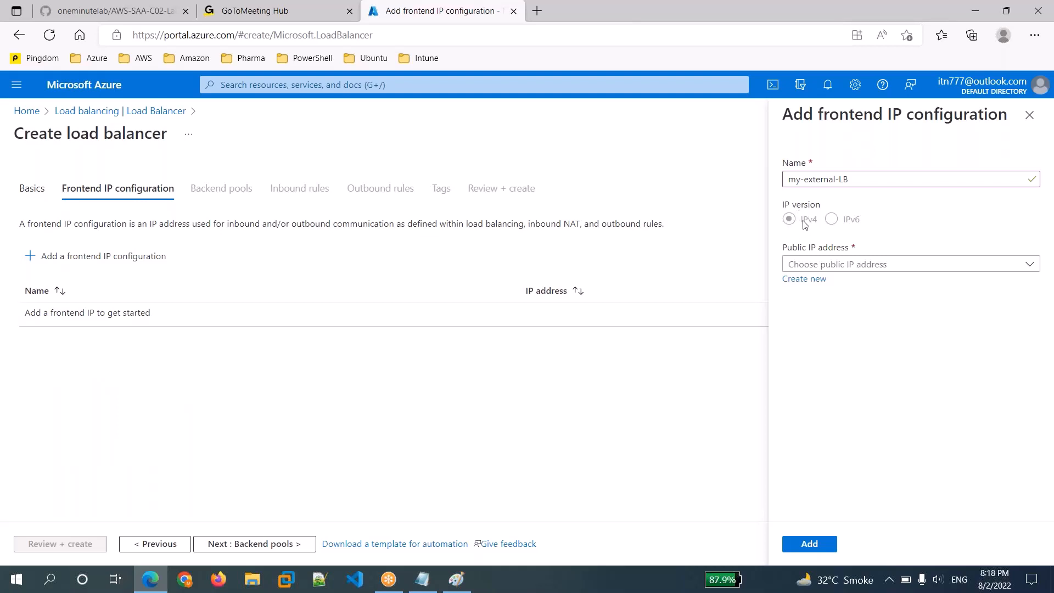
Create a public IP address named pip-new with Static assignment for the frontend and add the frontend IP configuration
{"action": "left_click_drag", "start_coordinate": [839, 219], "coordinate": [862, 220]}
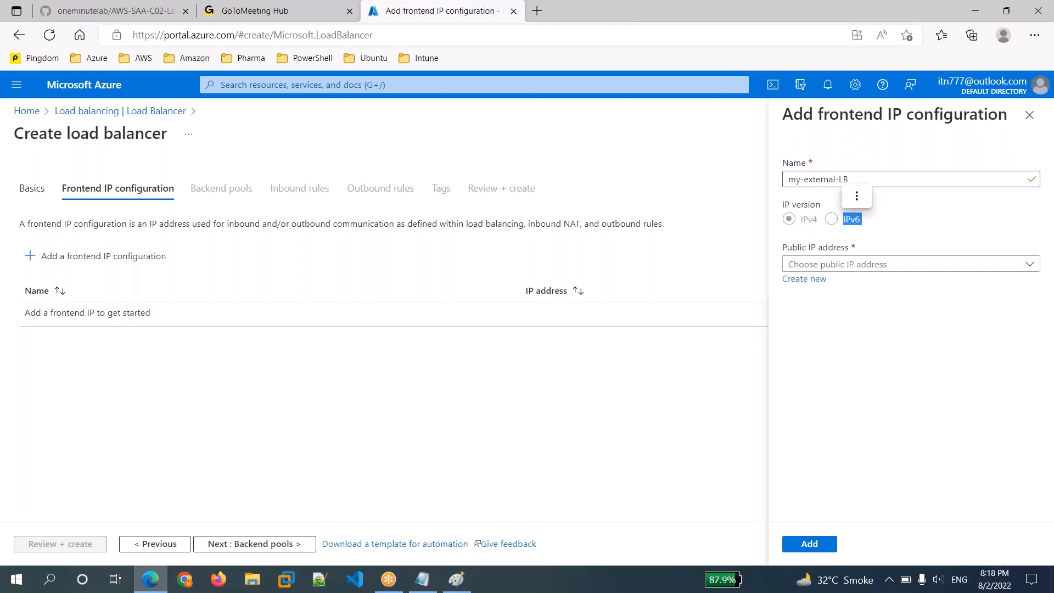
{"action": "left_click", "coordinate": [917, 228]}
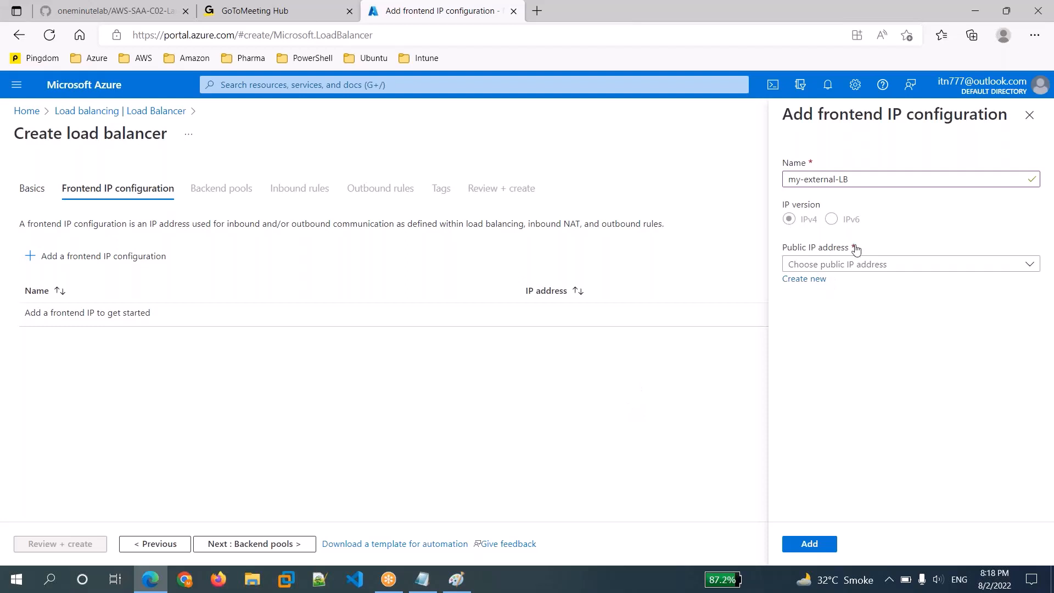
{"action": "left_click", "coordinate": [821, 284]}
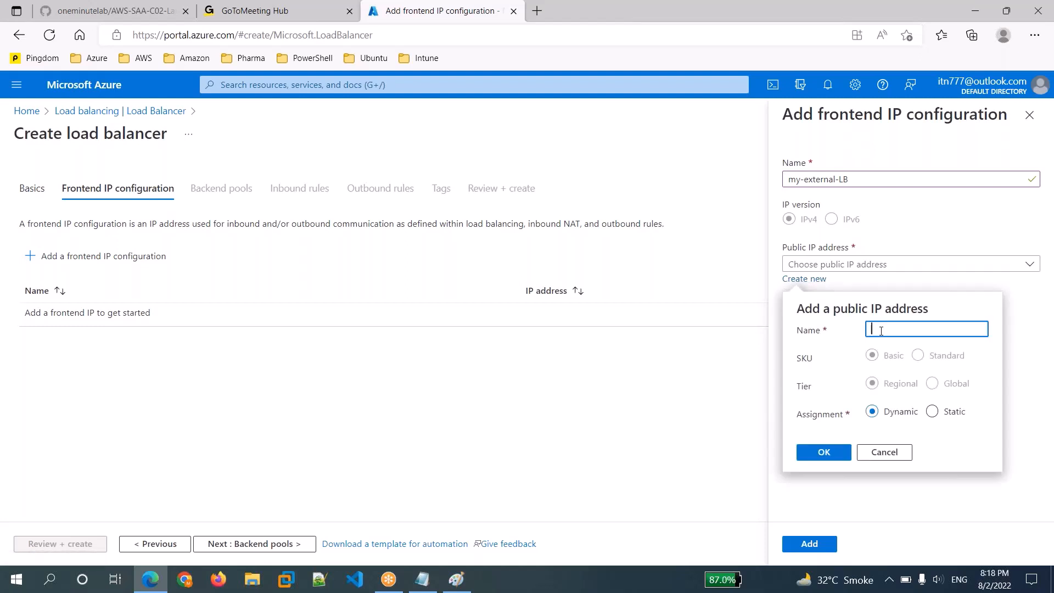
{"action": "type", "text": "pip"}
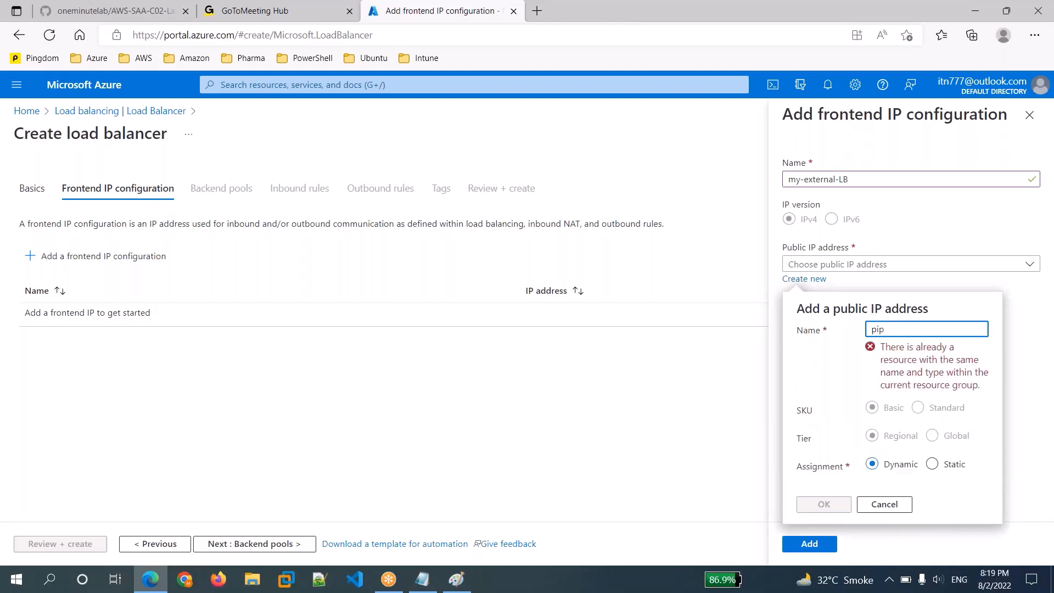
{"action": "type", "text": "-new"}
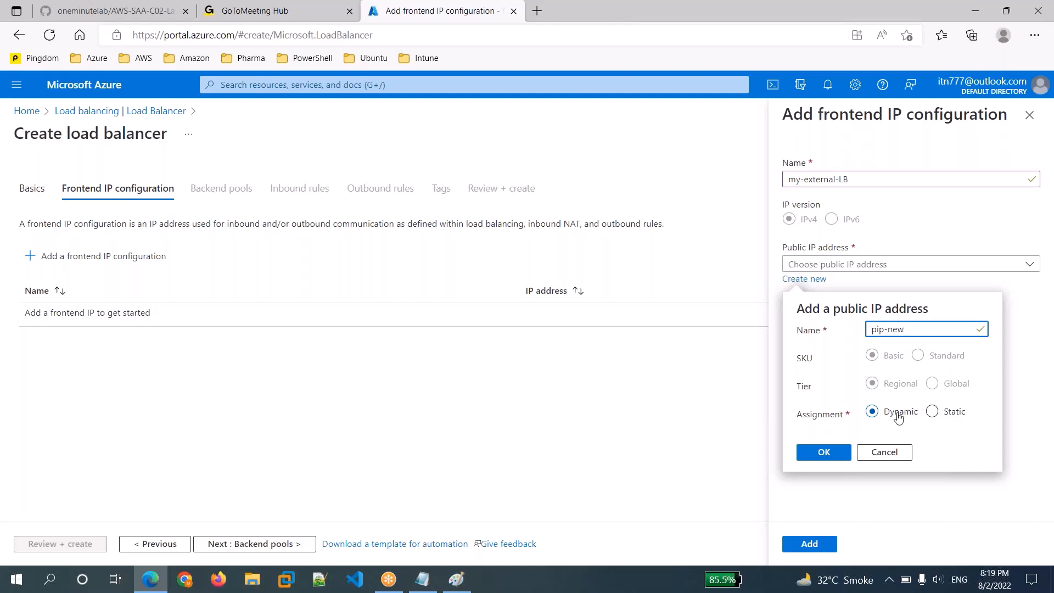
{"action": "left_click", "coordinate": [955, 412]}
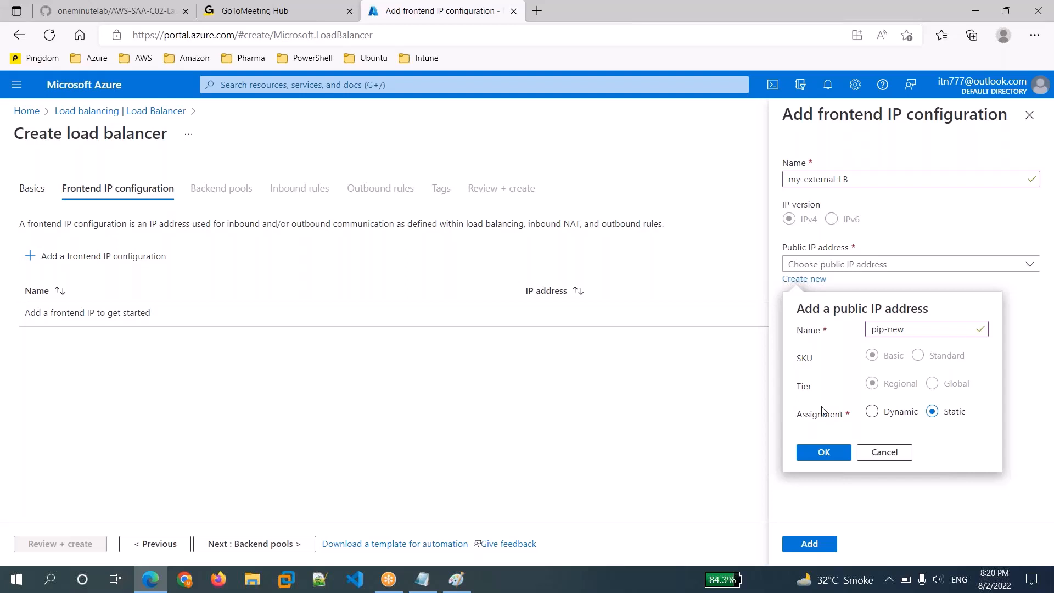
{"action": "left_click", "coordinate": [823, 455]}
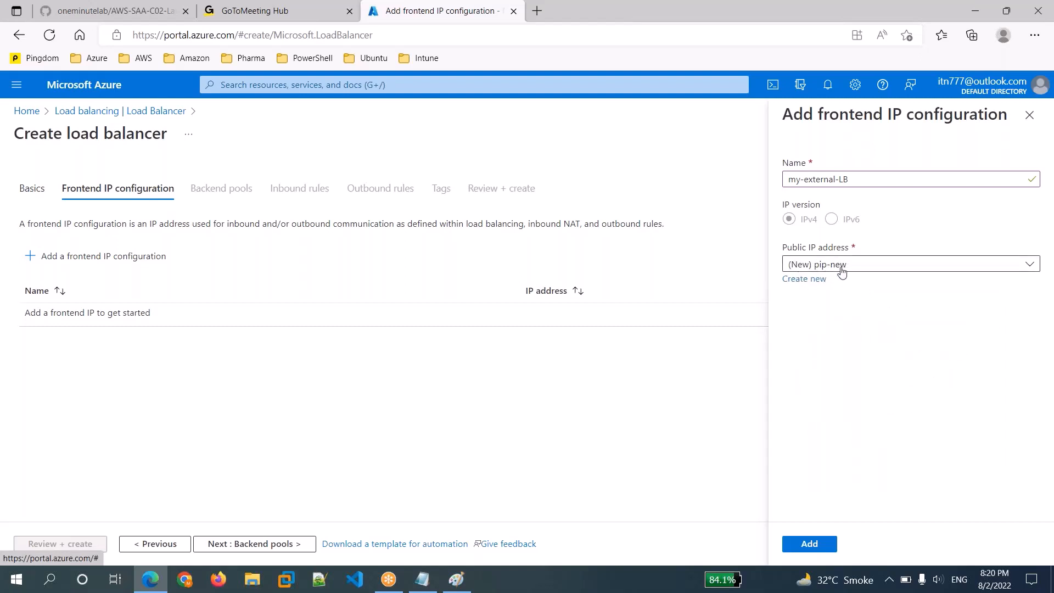
{"action": "left_click", "coordinate": [810, 544]}
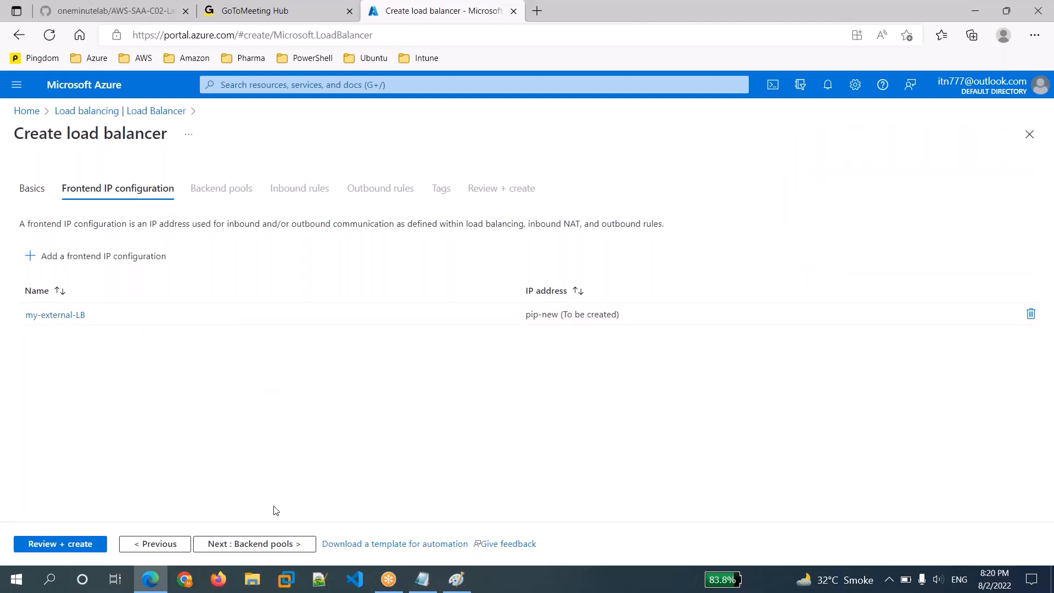
Start a new backend pool named my-BEP on the virtual network webserver1_group-vnet
{"action": "left_click", "coordinate": [283, 544]}
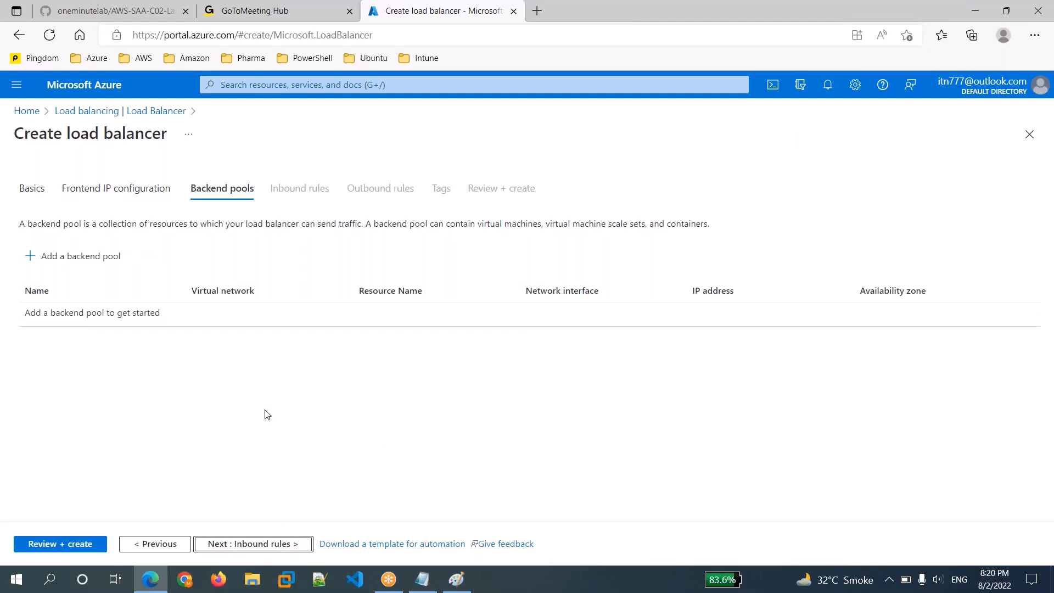
{"action": "left_click", "coordinate": [104, 260]}
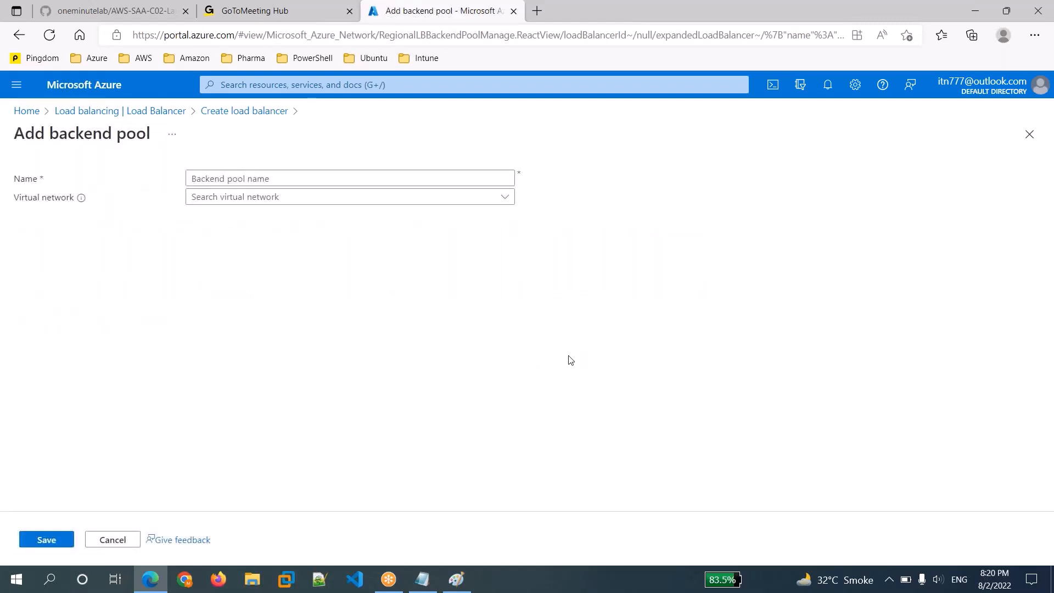
{"action": "left_click", "coordinate": [282, 178]}
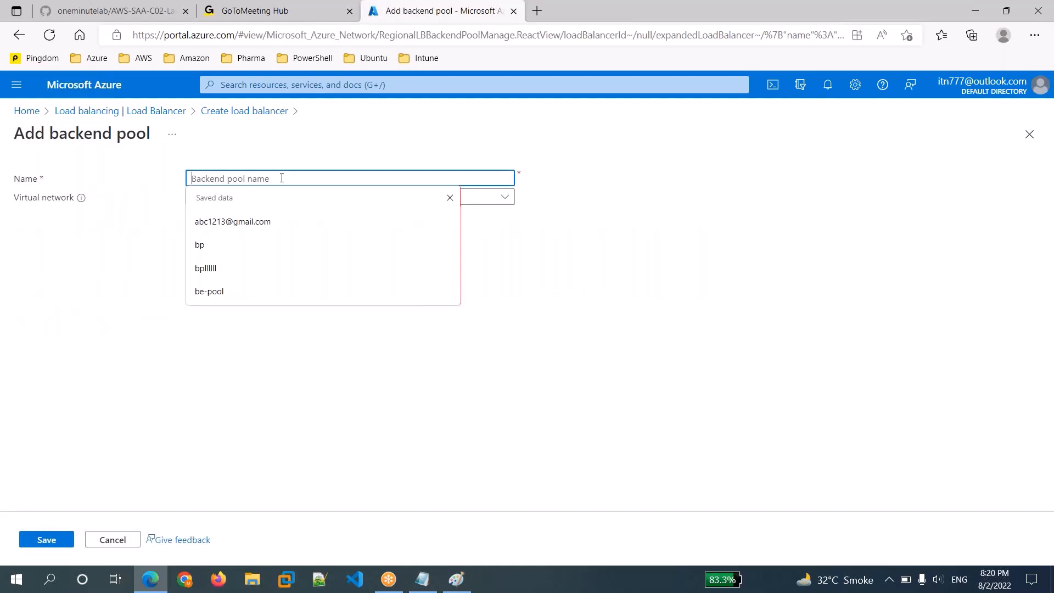
{"action": "type", "text": "my-"}
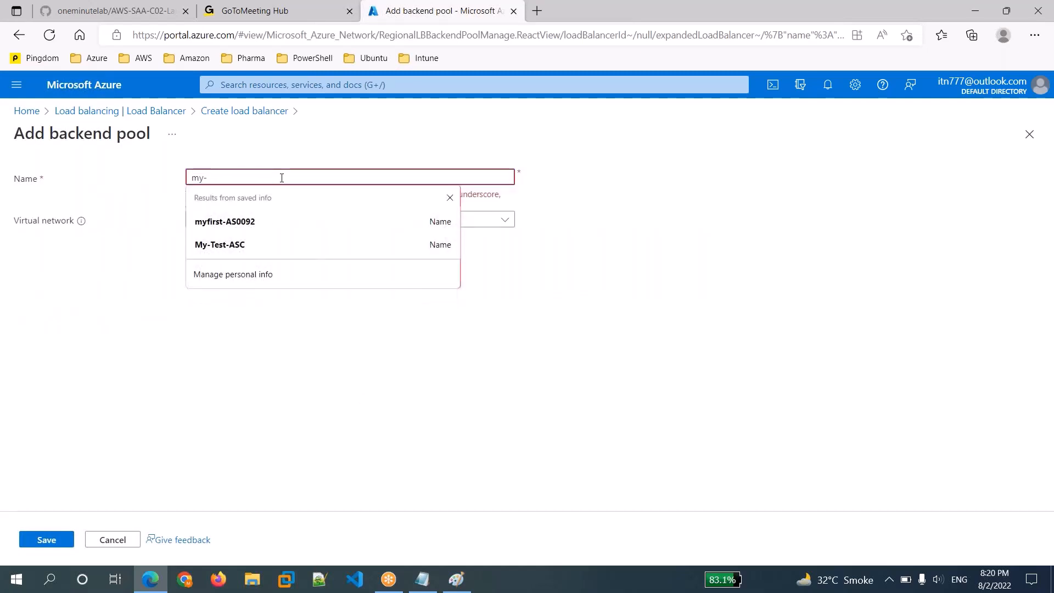
{"action": "type", "text": "BEP"}
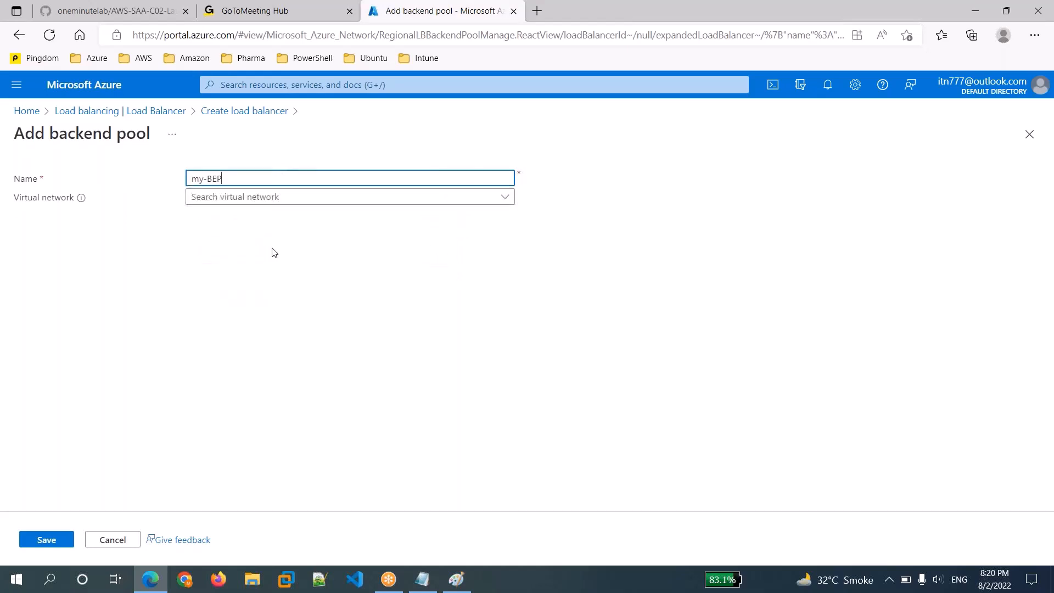
{"action": "left_click", "coordinate": [272, 248]}
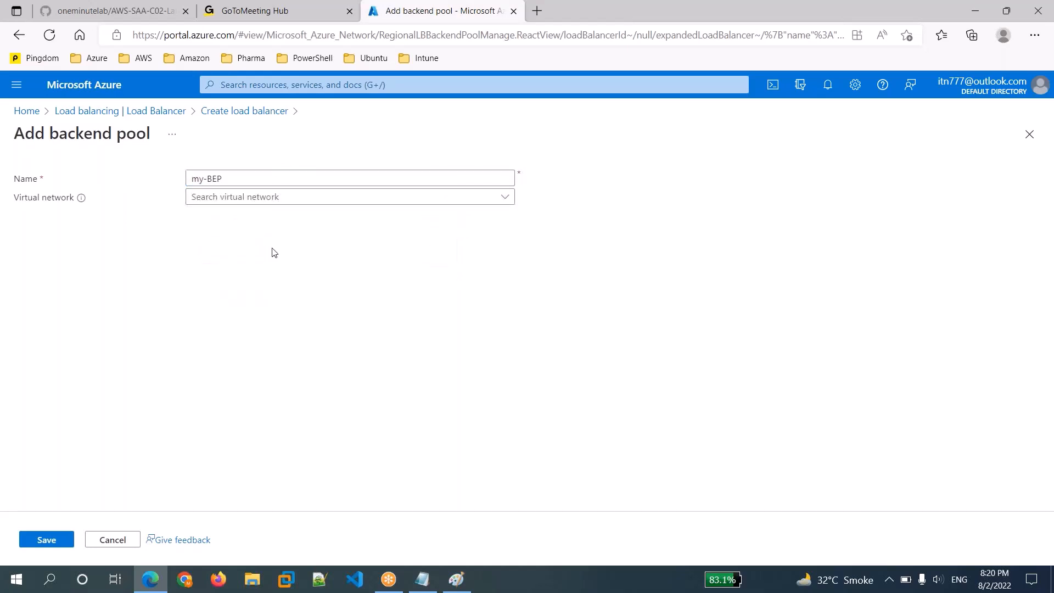
{"action": "left_click", "coordinate": [359, 204]}
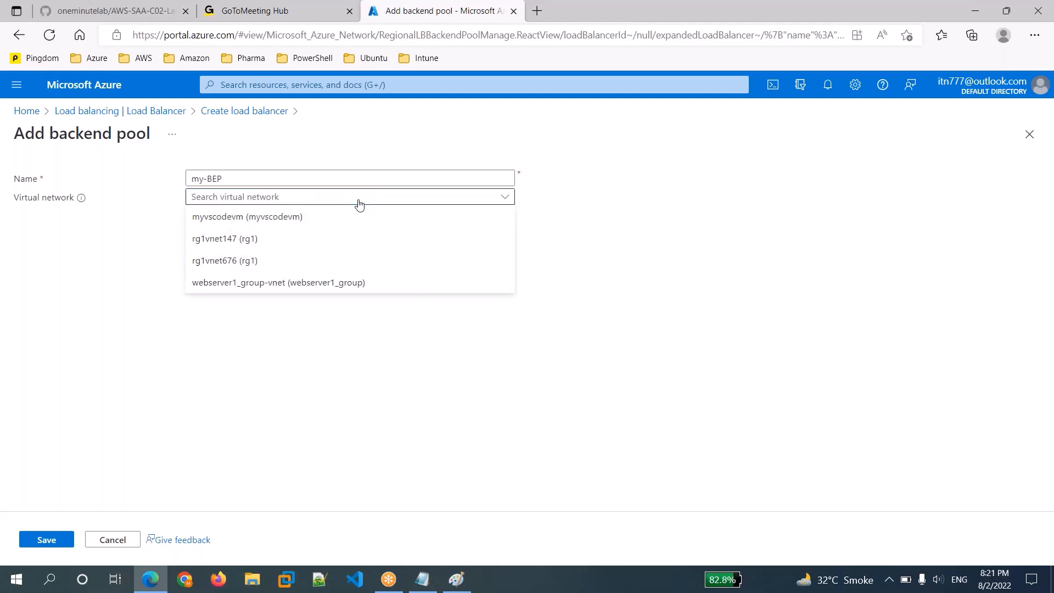
{"action": "left_click", "coordinate": [253, 283]}
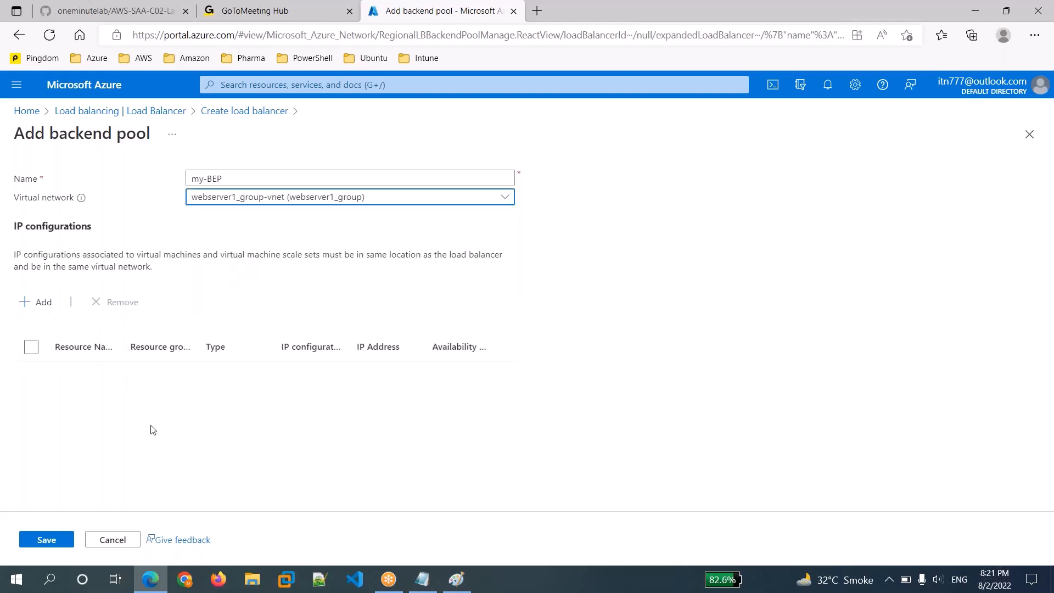
Add the IP configurations of the virtual machines webserver1 and webserver2 to the backend pool
{"action": "left_click", "coordinate": [44, 305]}
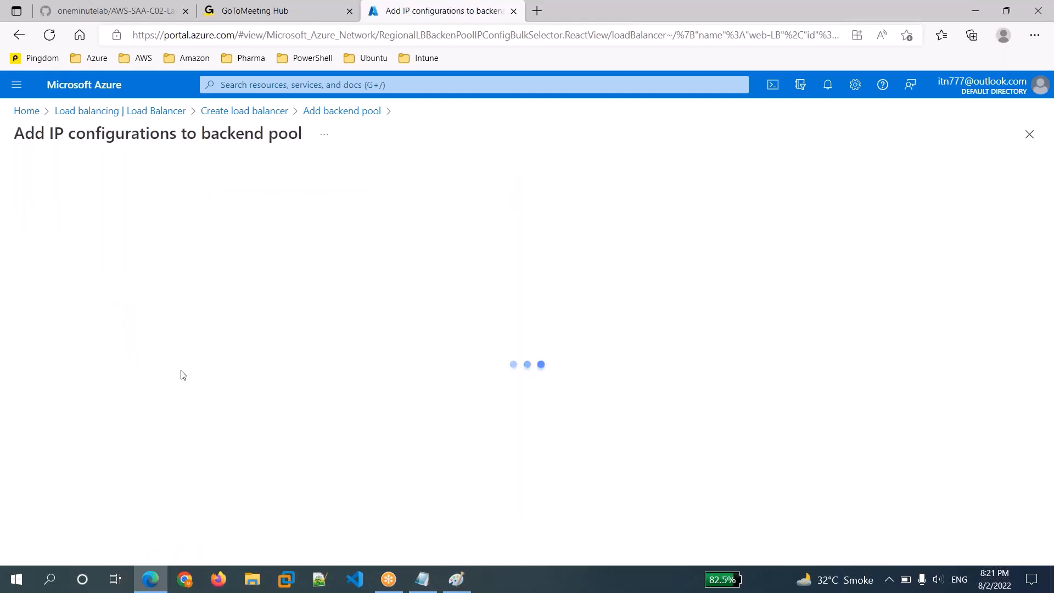
{"action": "left_click", "coordinate": [51, 334]}
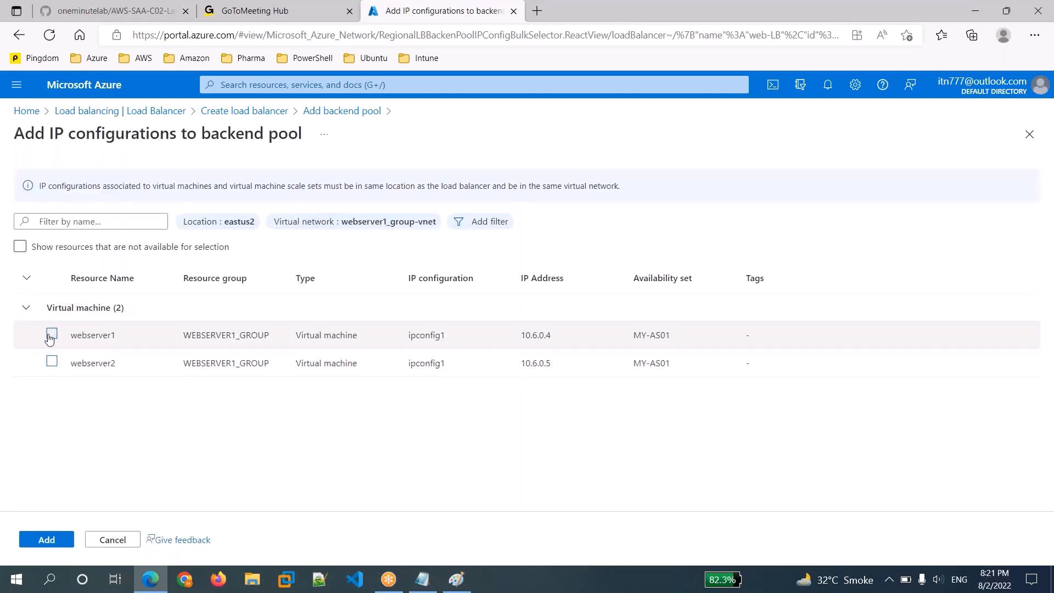
{"action": "left_click", "coordinate": [52, 363]}
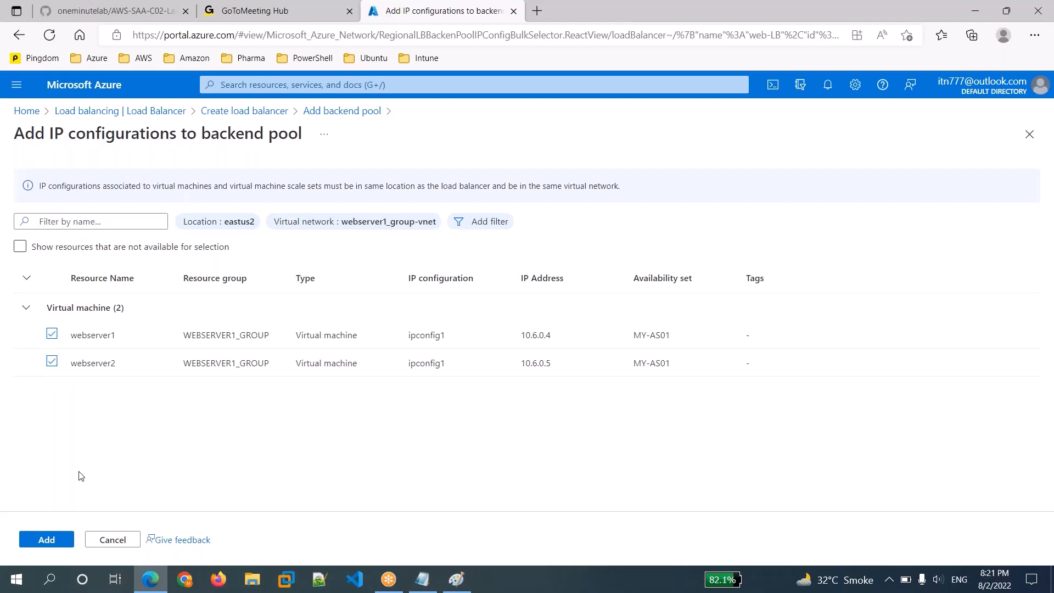
{"action": "left_click", "coordinate": [47, 539]}
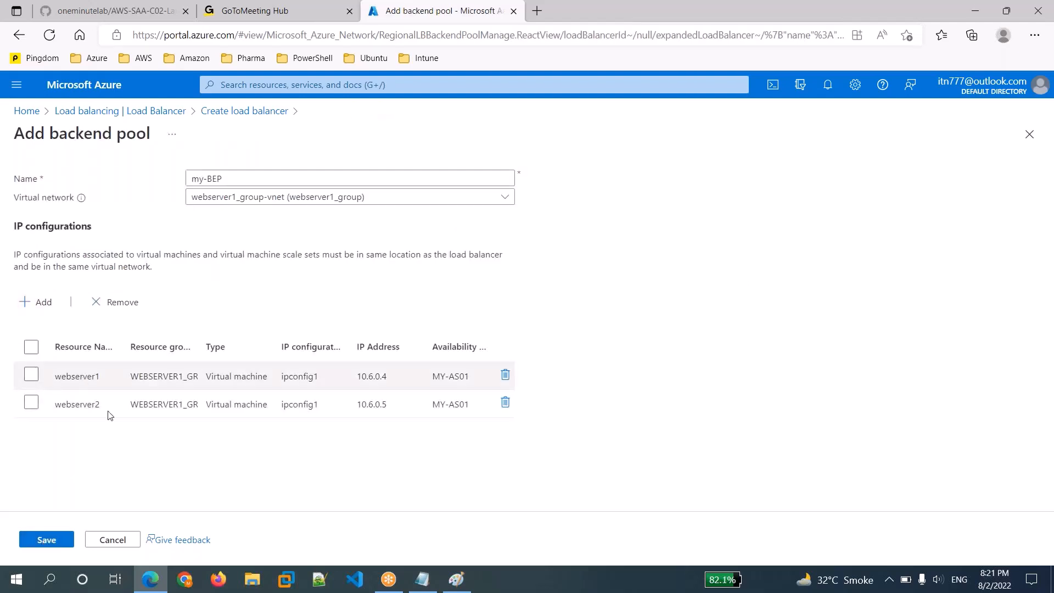
Save the my-BEP backend pool and enlarge the page view to read its entries
{"action": "left_click", "coordinate": [46, 540]}
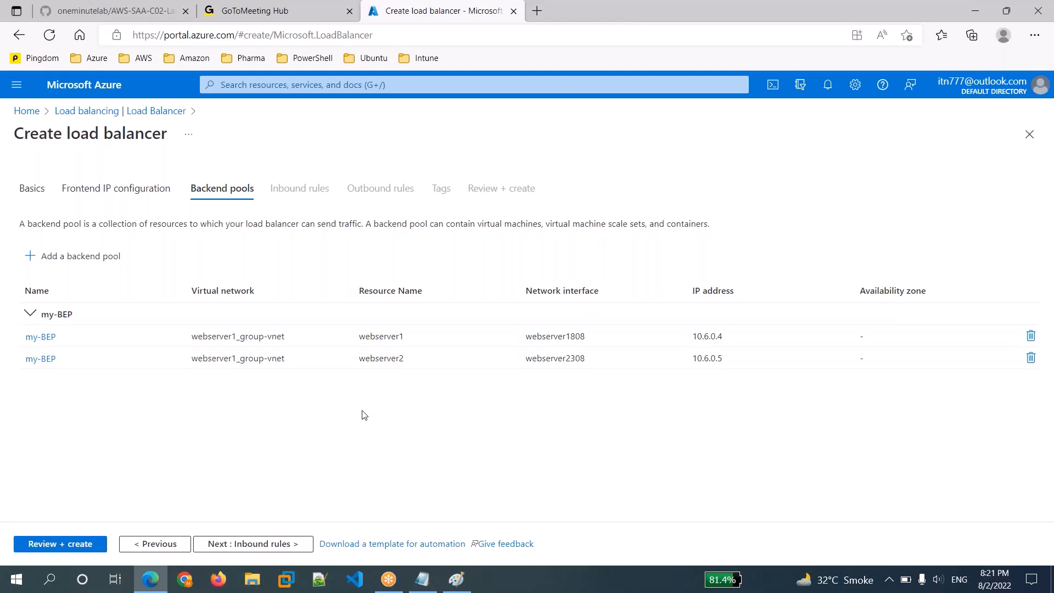
{"action": "key", "text": "ctrl+minus"}
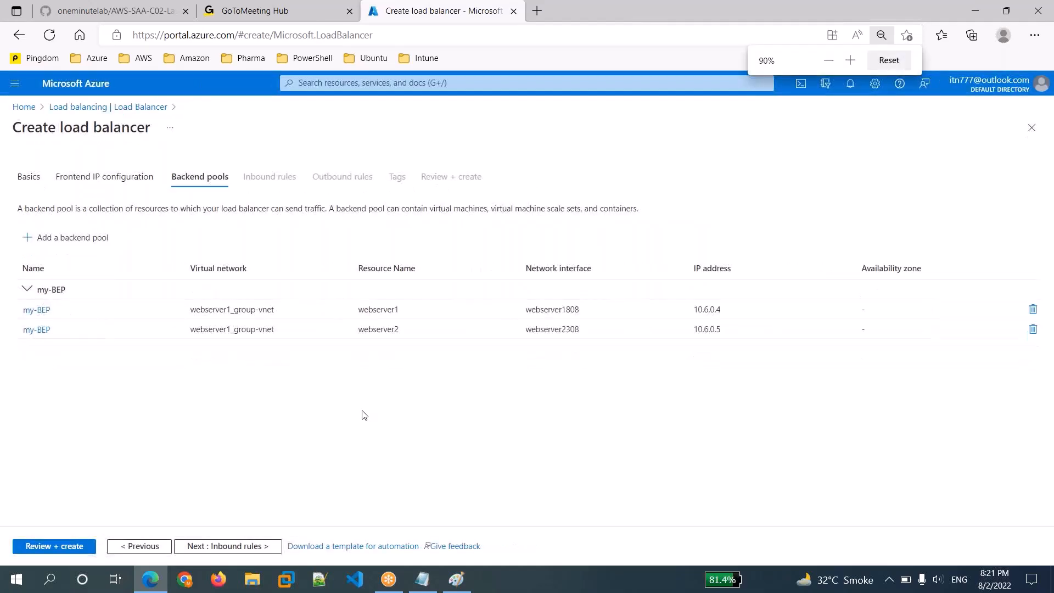
{"action": "key", "text": "ctrl+plus"}
{"action": "key", "text": "ctrl+plus"}
{"action": "key", "text": "ctrl+plus"}
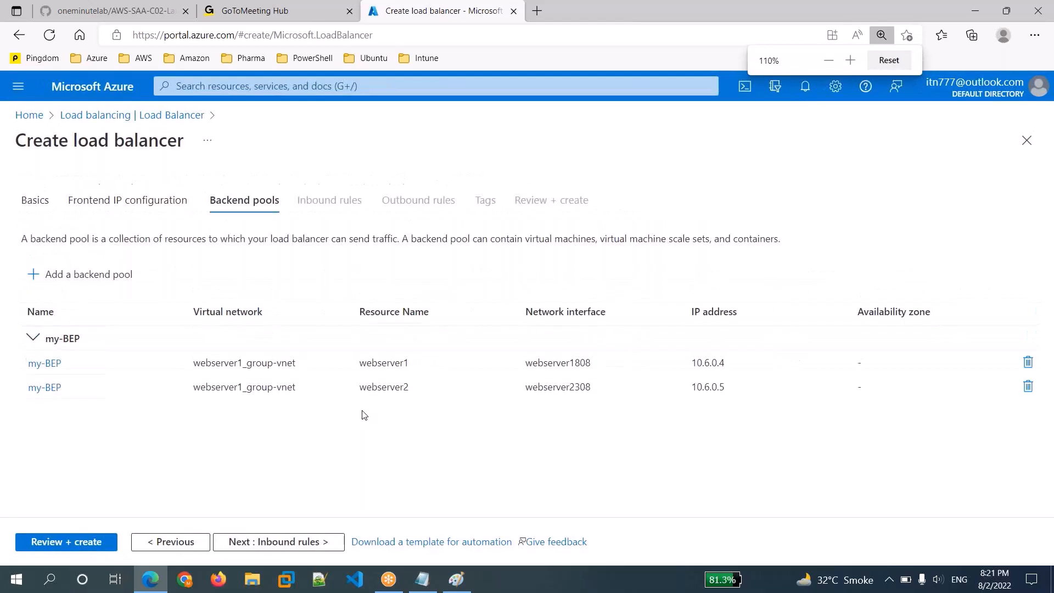
{"action": "key", "text": "ctrl+plus"}
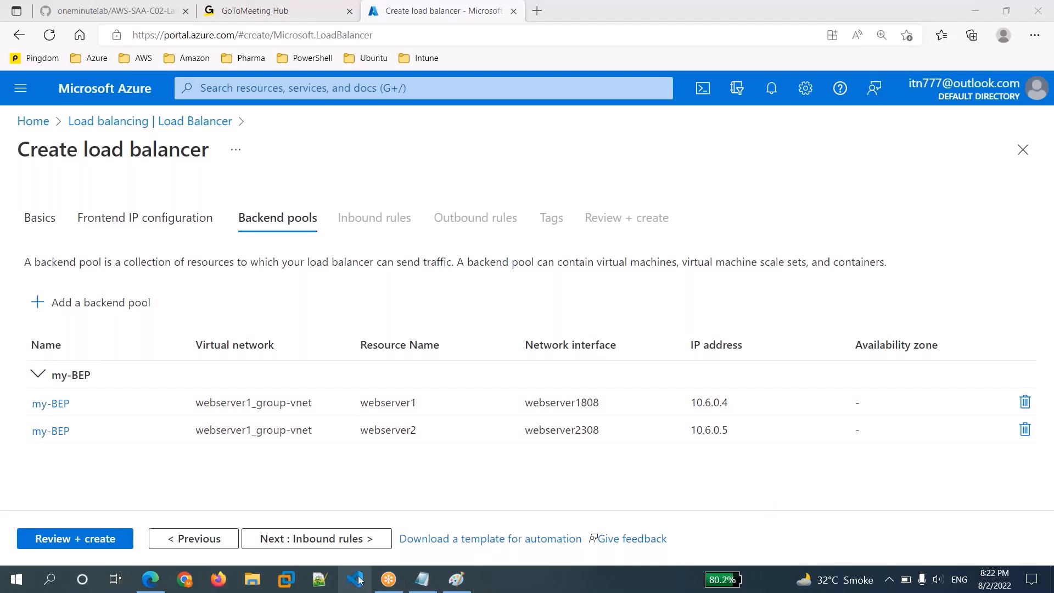
Proceed to the load balancer's tags without adding any inbound or outbound rules
{"action": "left_click", "coordinate": [353, 545]}
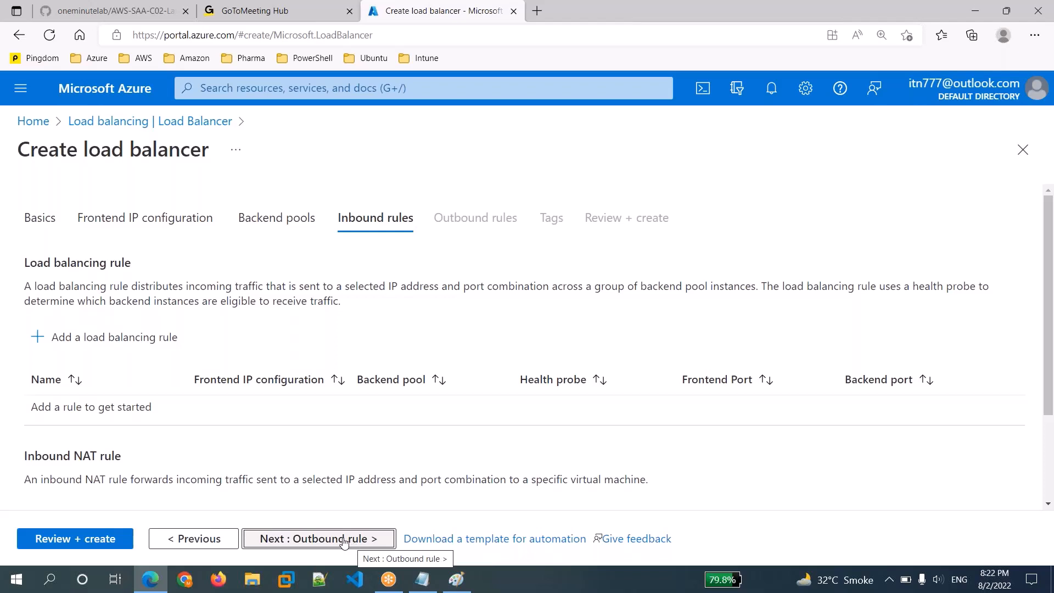
{"action": "scroll", "coordinate": [404, 453], "scroll_direction": "down", "scroll_amount": 3}
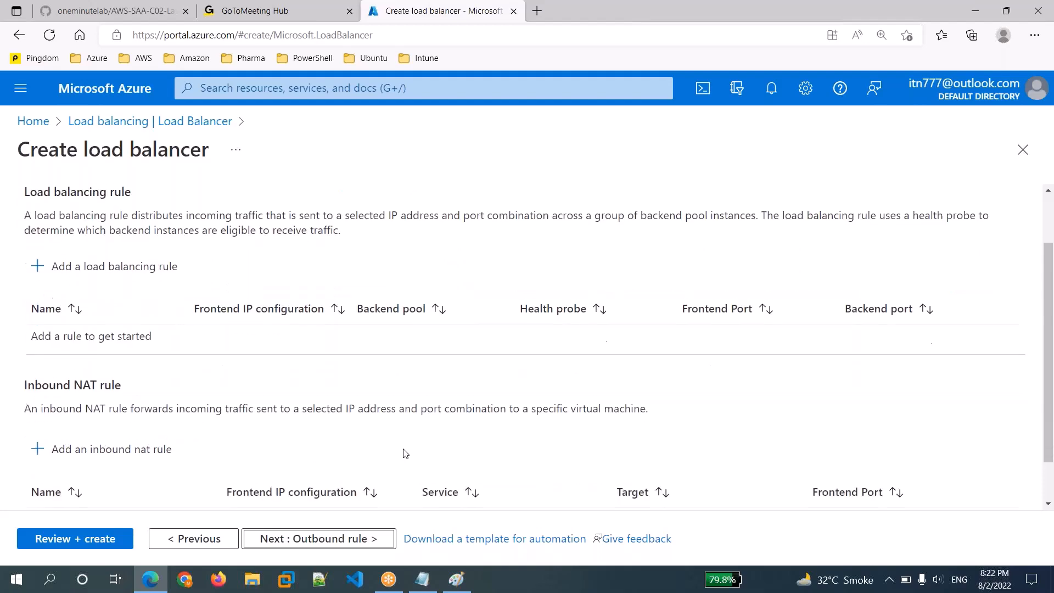
{"action": "scroll", "coordinate": [405, 453], "scroll_direction": "up", "scroll_amount": 3}
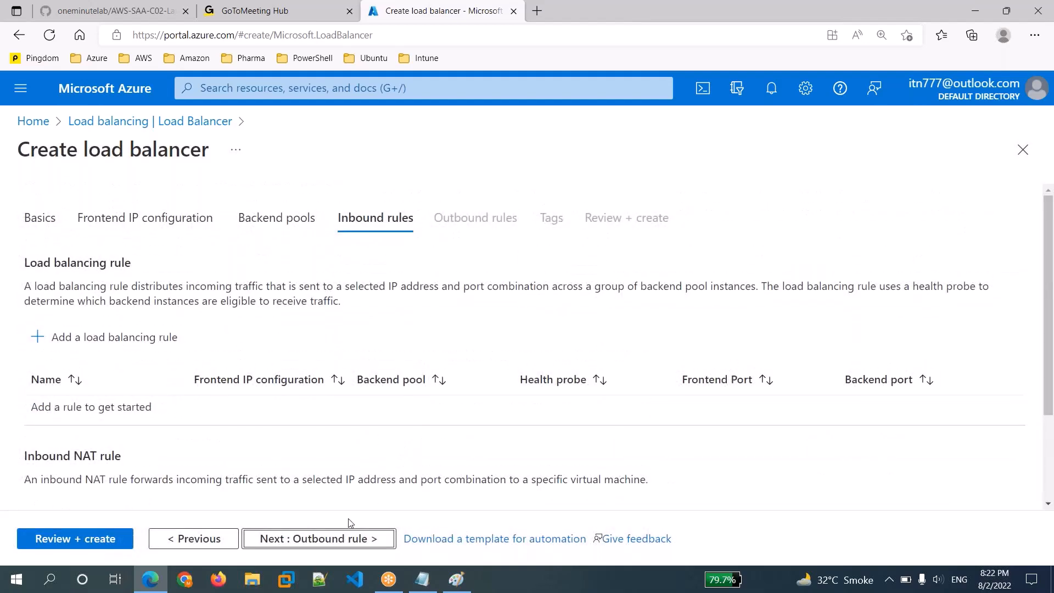
{"action": "left_click", "coordinate": [291, 535]}
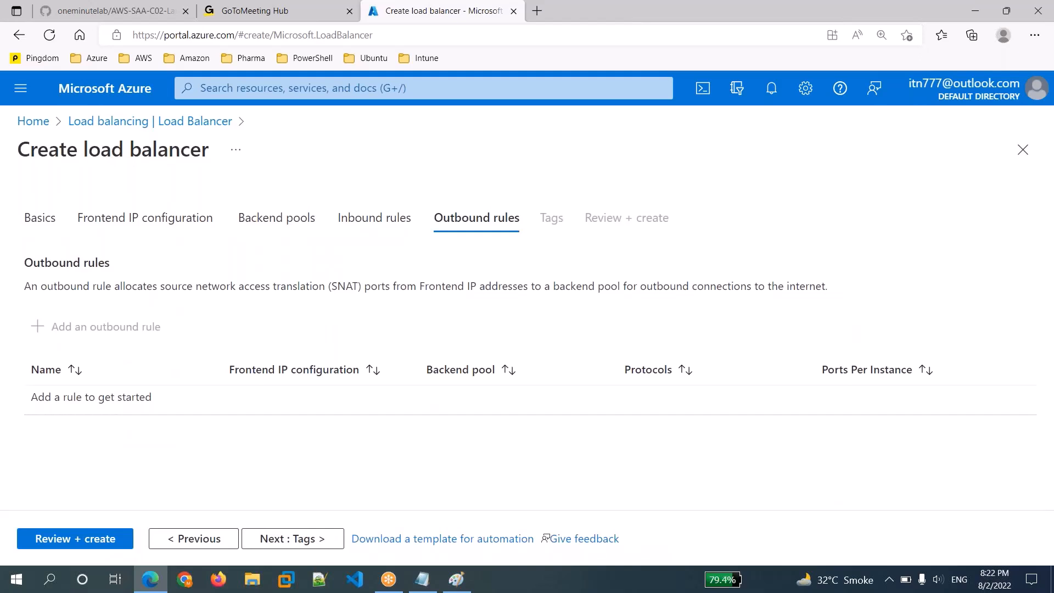
{"action": "left_click", "coordinate": [317, 539]}
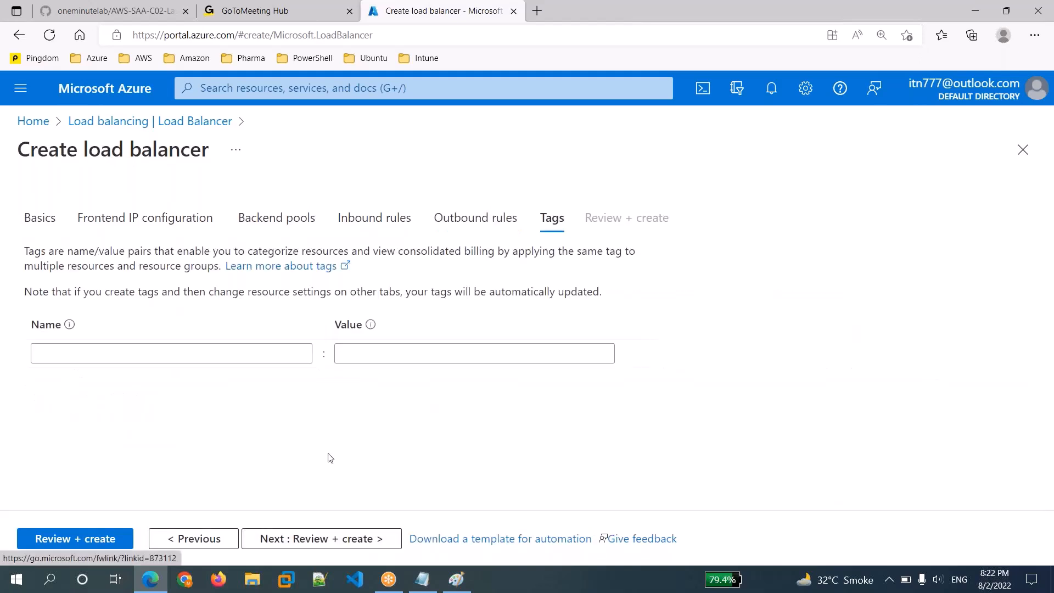
Add a tag called Name with the value my-test-LB to the load balancer
{"action": "left_click", "coordinate": [265, 354]}
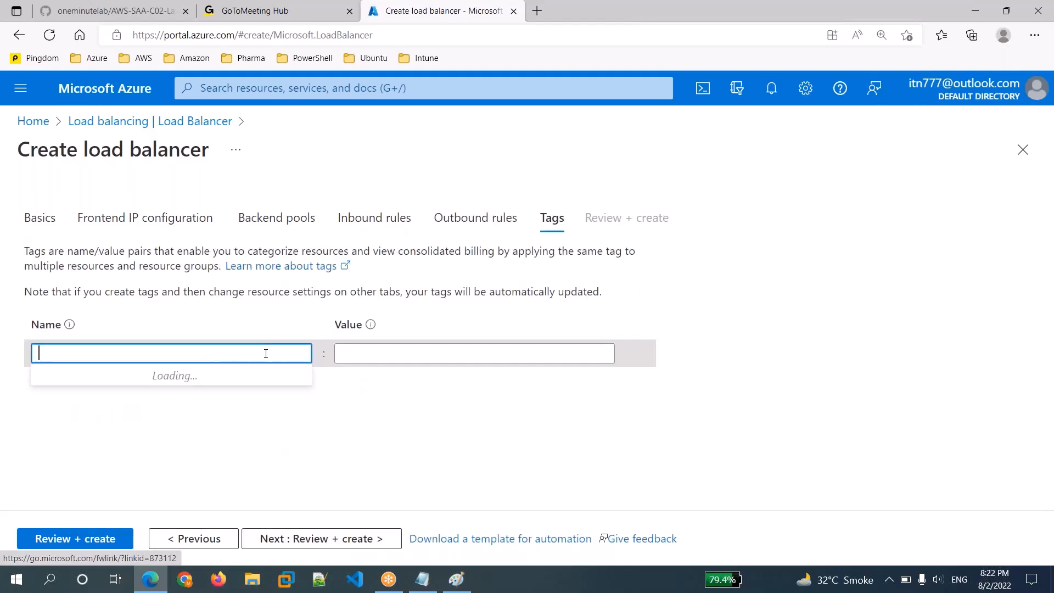
{"action": "type", "text": "Name"}
{"action": "key", "text": "Tab"}
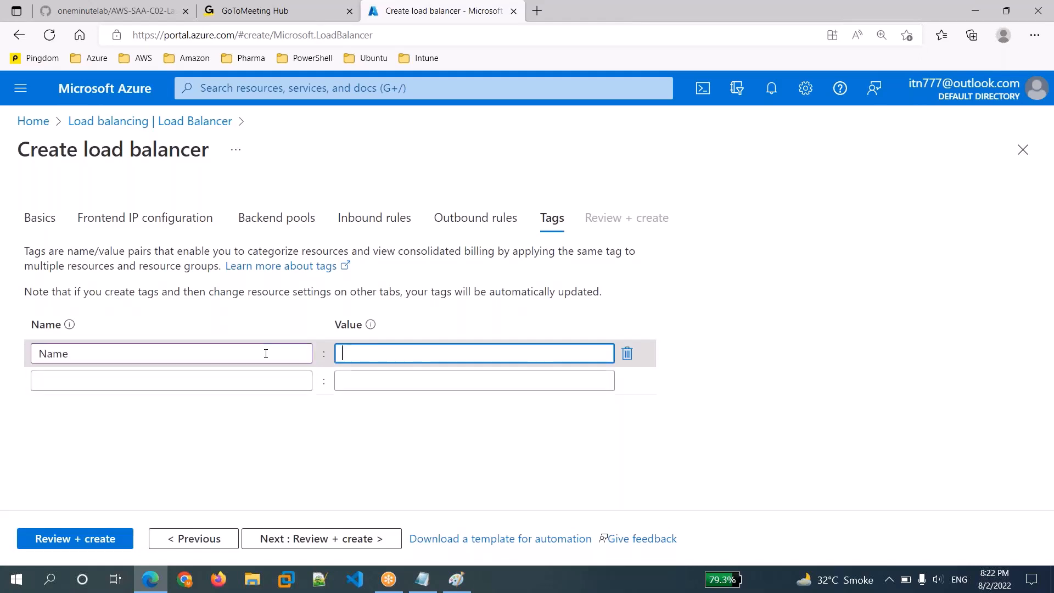
{"action": "type", "text": "my"}
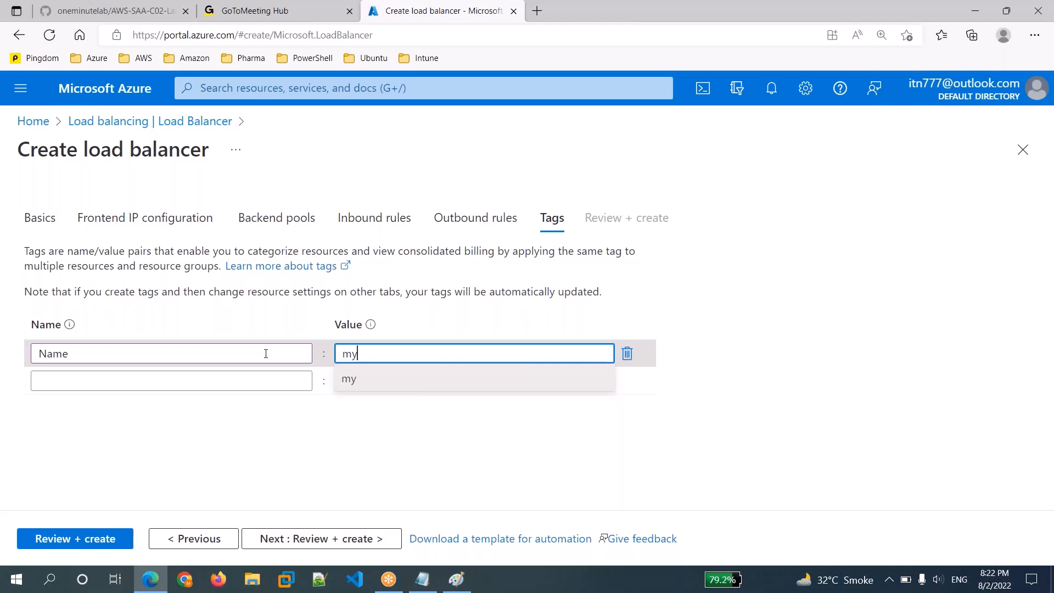
{"action": "type", "text": "-test-LB"}
{"action": "left_click", "coordinate": [485, 450]}
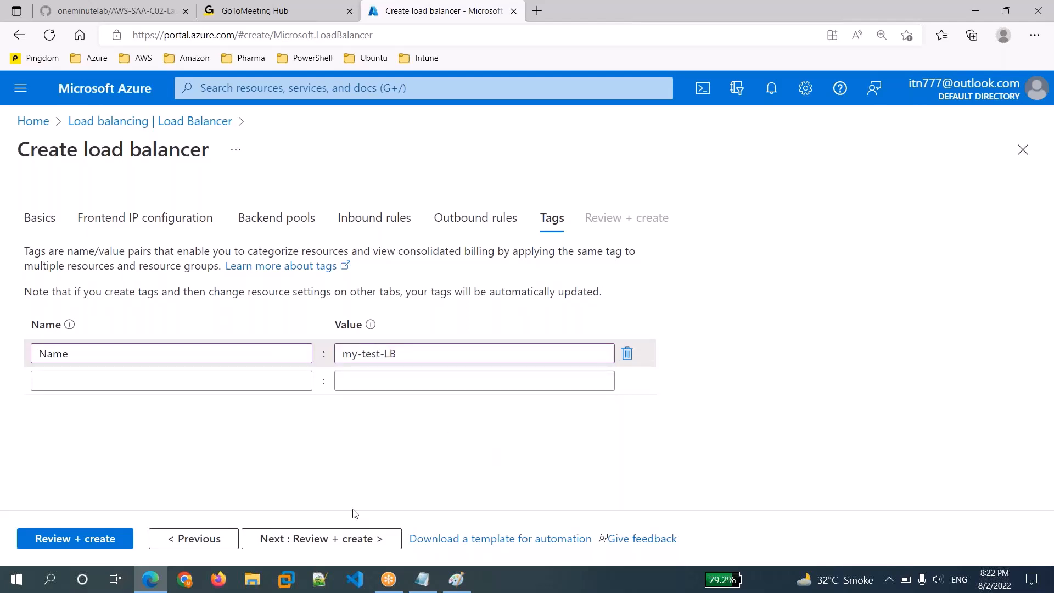
Review and create the load balancer, and open the deployed web-LB resource
{"action": "left_click", "coordinate": [350, 540]}
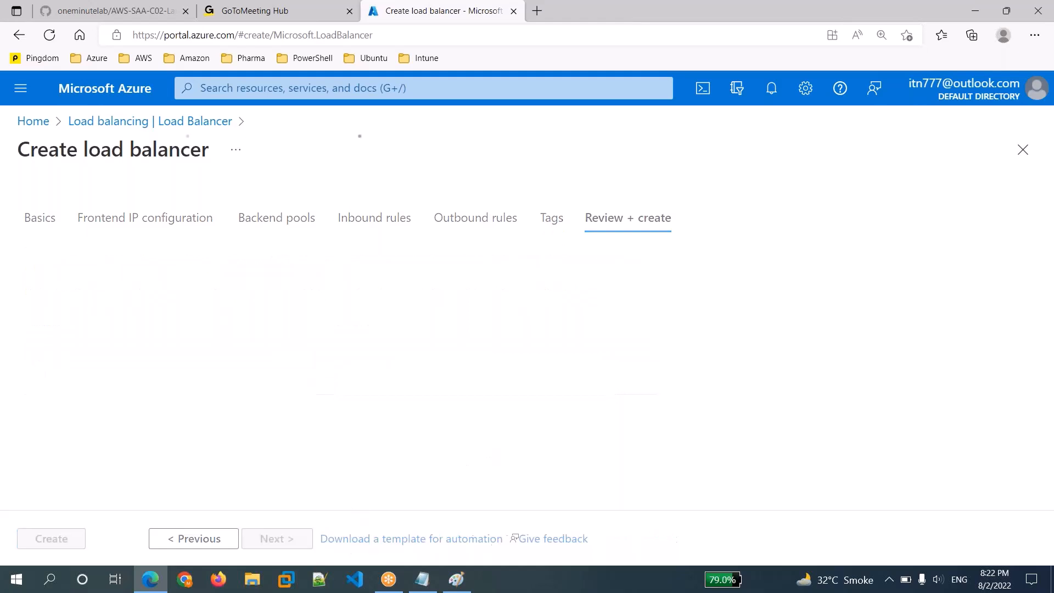
{"action": "left_click", "coordinate": [51, 539]}
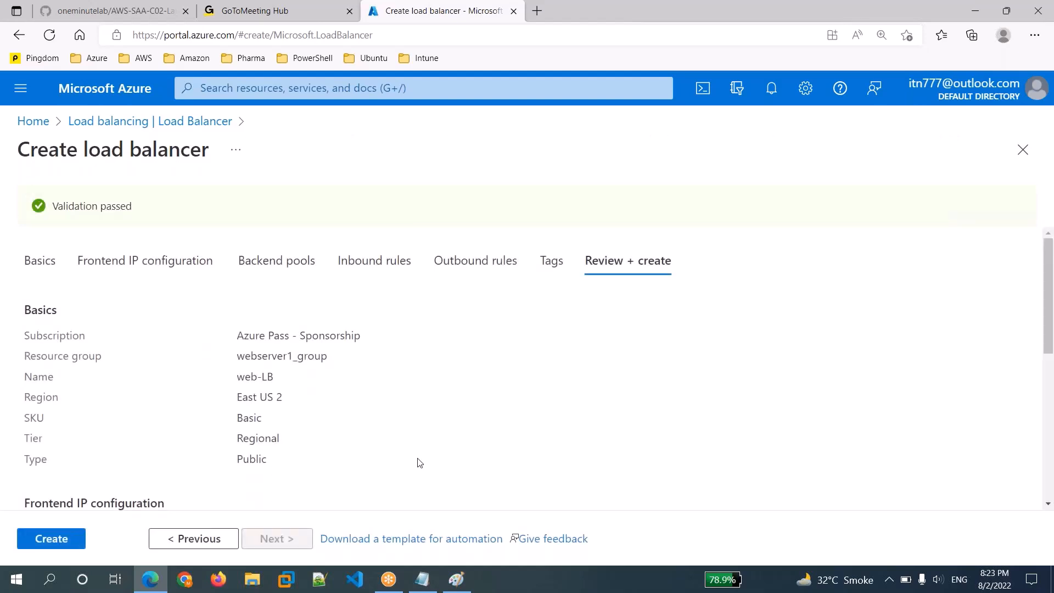
{"action": "left_click", "coordinate": [55, 539]}
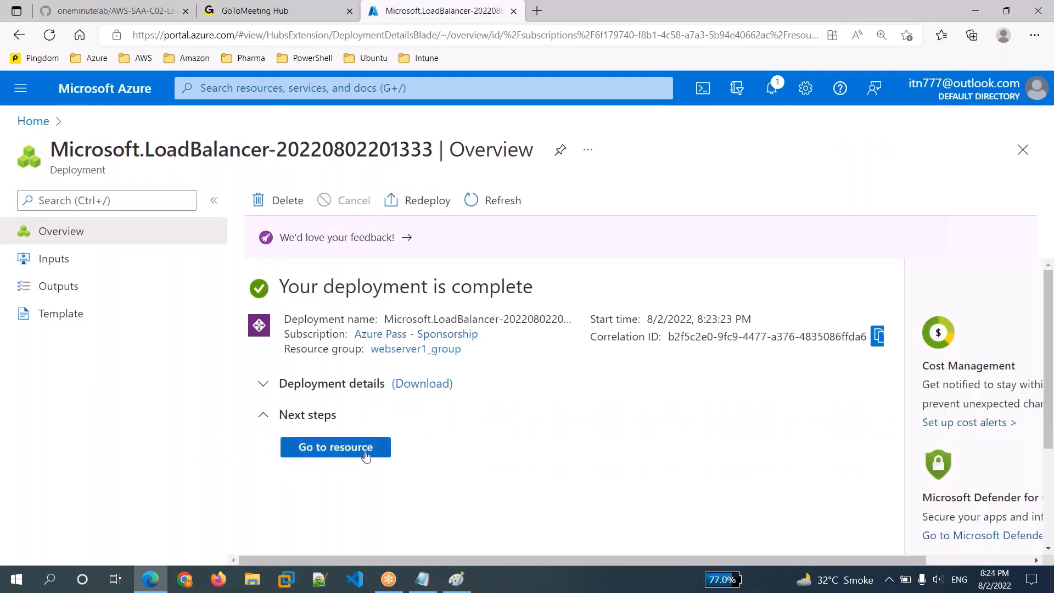
{"action": "left_click", "coordinate": [364, 453]}
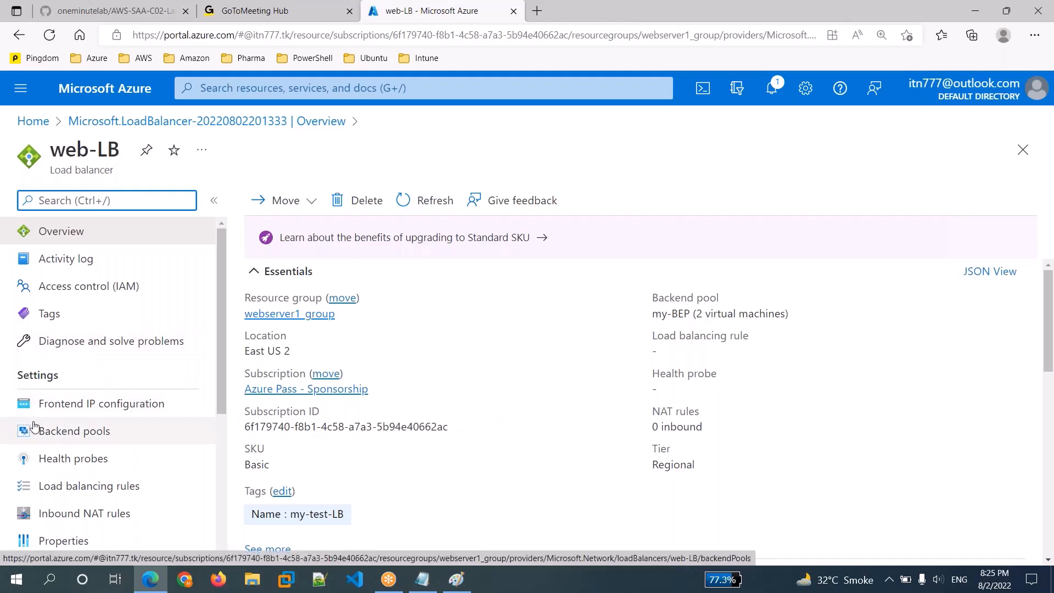
Examine the frontend IP configuration and the backend pools of web-LB
{"action": "left_click", "coordinate": [112, 434]}
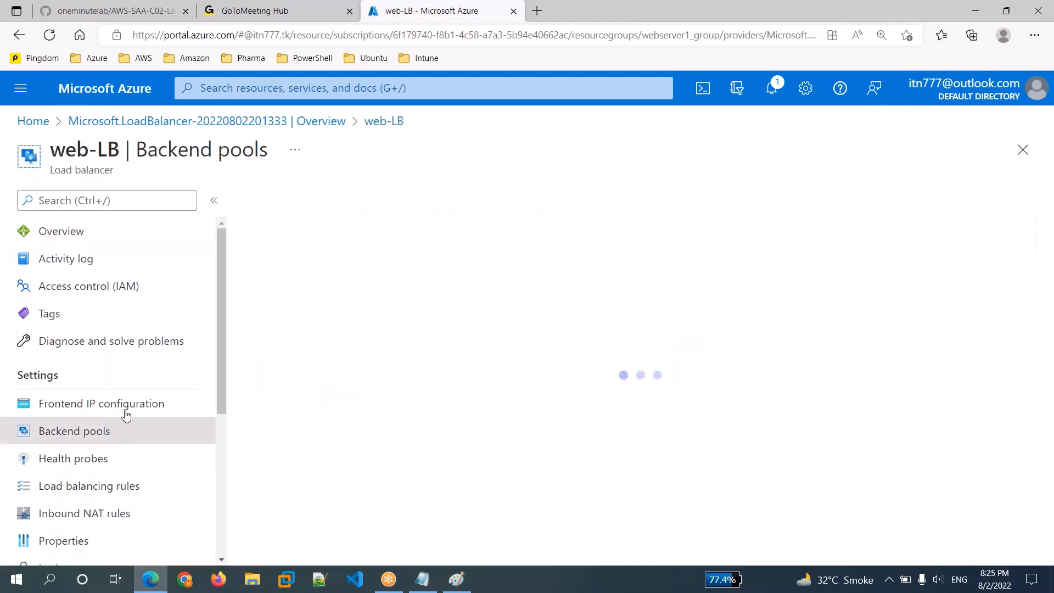
{"action": "left_click", "coordinate": [126, 404]}
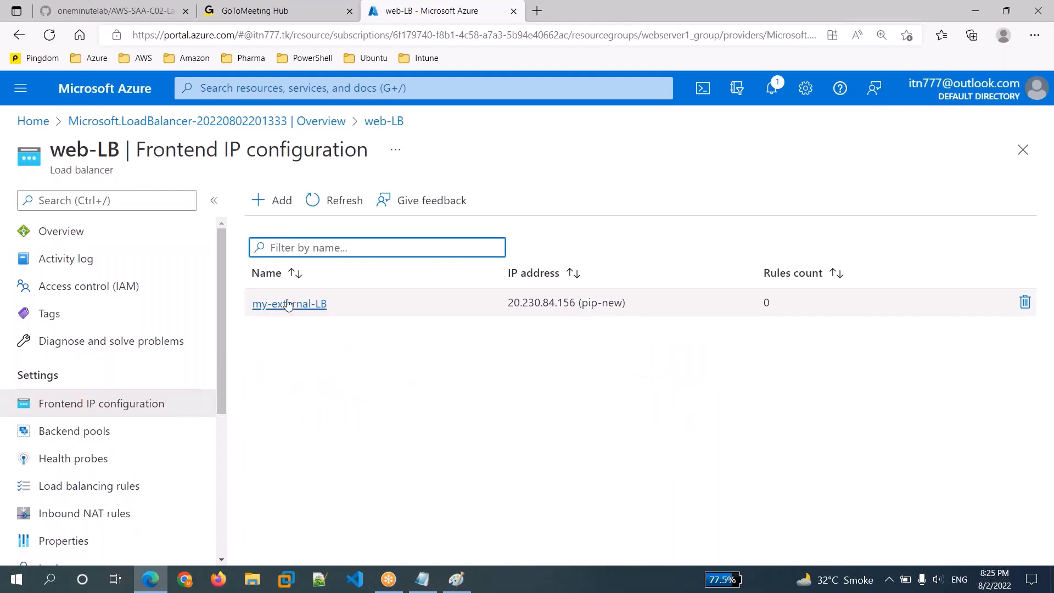
{"action": "left_click", "coordinate": [97, 438]}
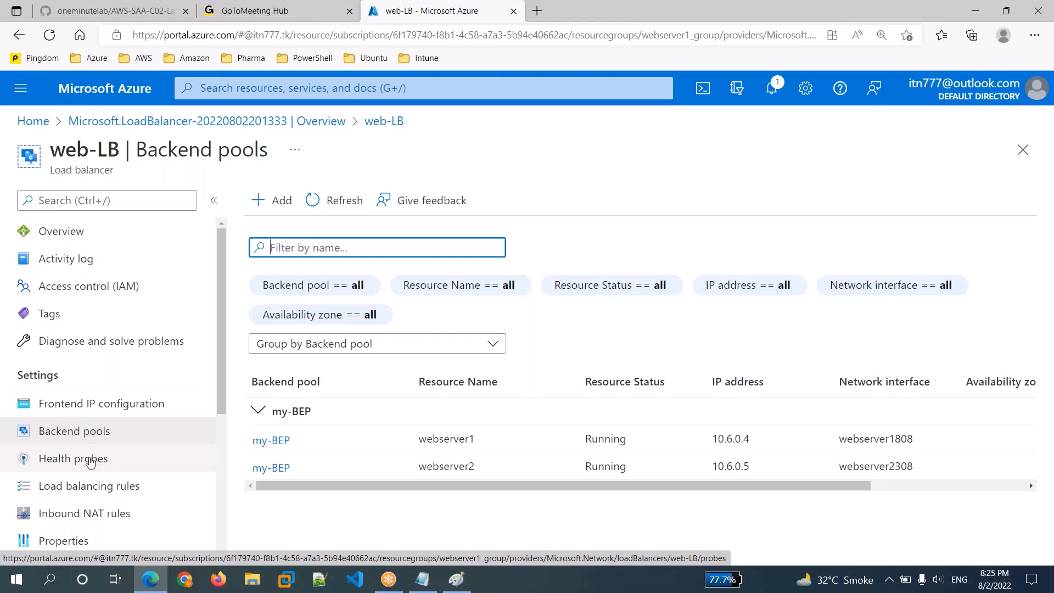
{"action": "left_click", "coordinate": [126, 488]}
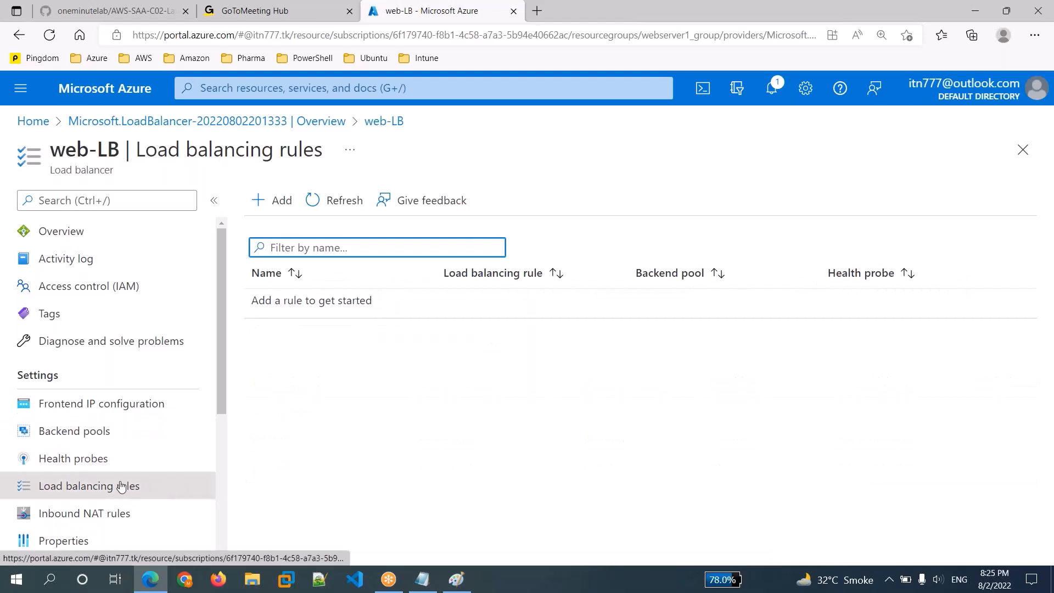
{"action": "left_click", "coordinate": [278, 203]}
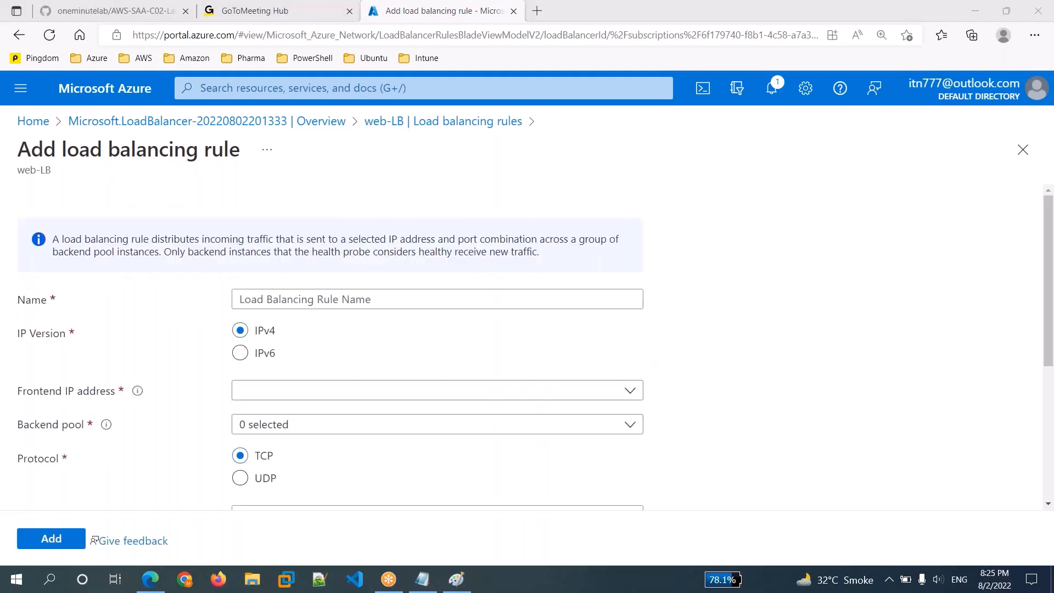
{"action": "scroll", "coordinate": [139, 377], "scroll_direction": "down", "scroll_amount": 5}
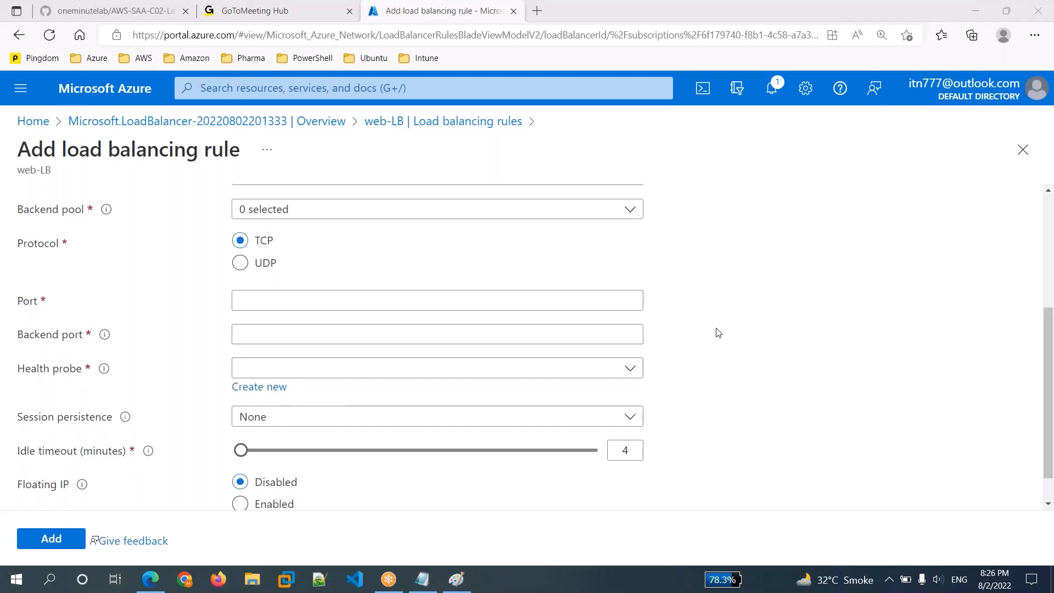
{"action": "scroll", "coordinate": [719, 332], "scroll_direction": "up", "scroll_amount": 4}
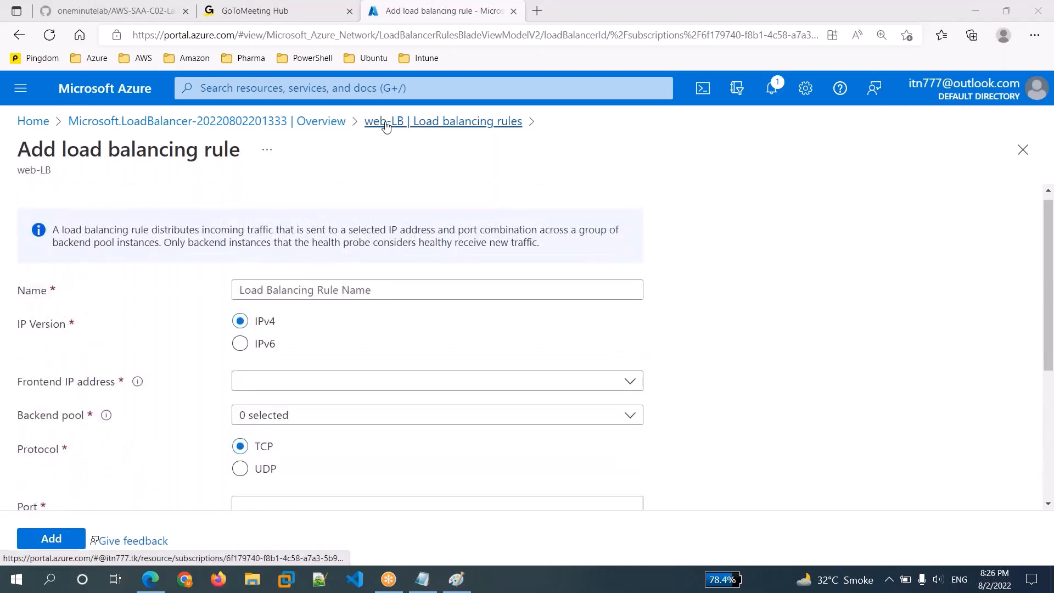
{"action": "left_click", "coordinate": [343, 127]}
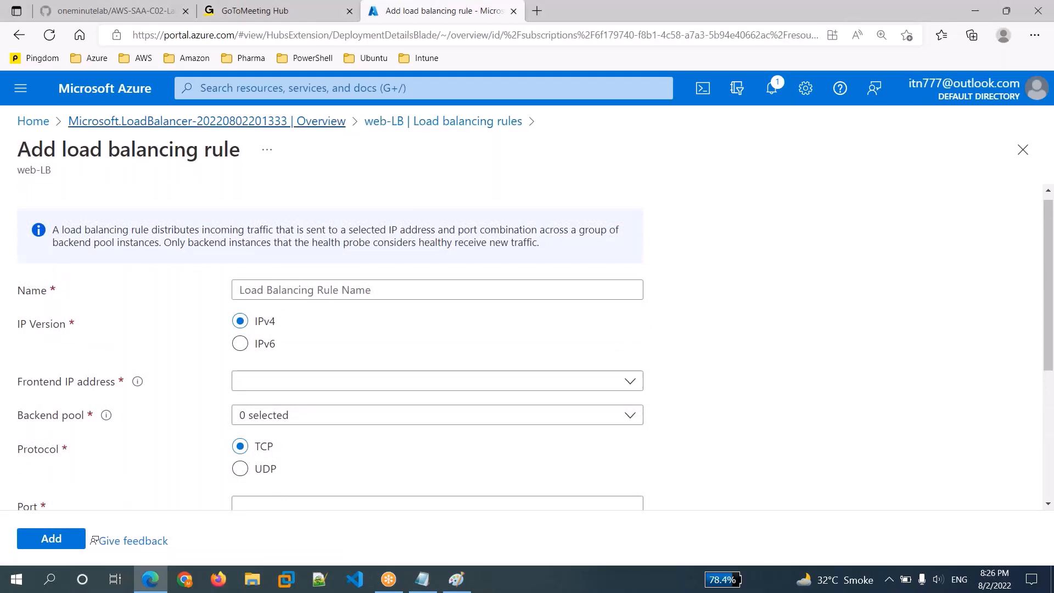
{"action": "left_click", "coordinate": [343, 451]}
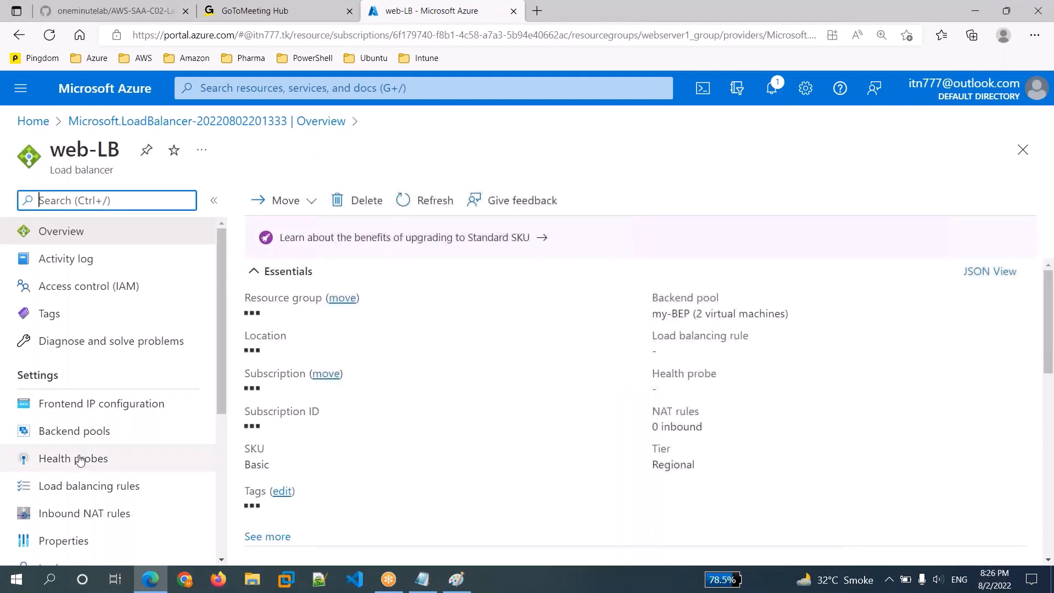
Add a health probe named my-test-healthprobe to web-LB, keeping protocol TCP, port 80 and an interval of 5 seconds
{"action": "left_click", "coordinate": [80, 459]}
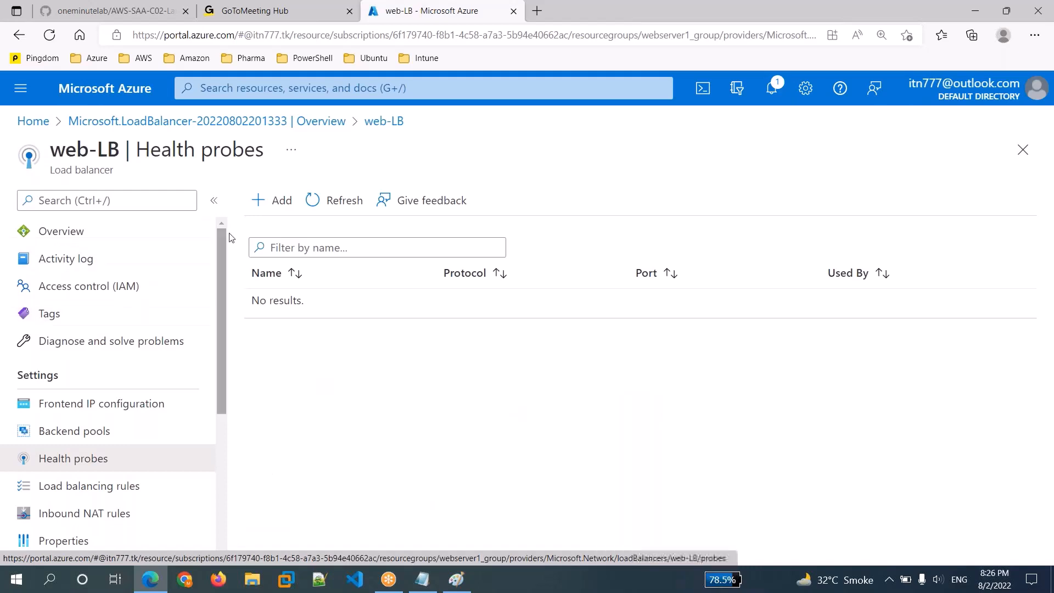
{"action": "left_click", "coordinate": [285, 207]}
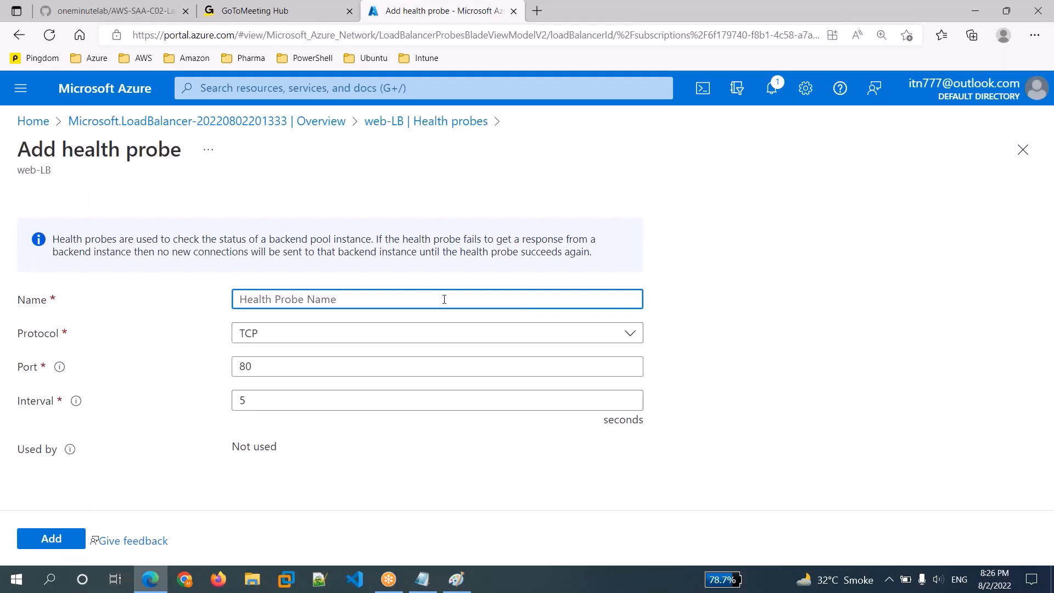
{"action": "type", "text": "my-test-"}
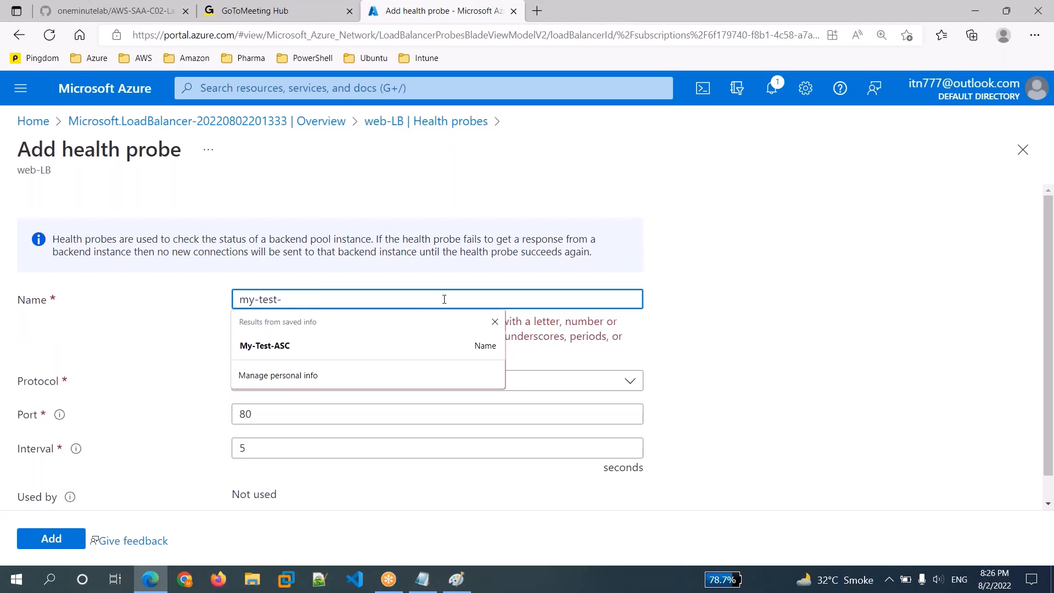
{"action": "type", "text": "healthp"}
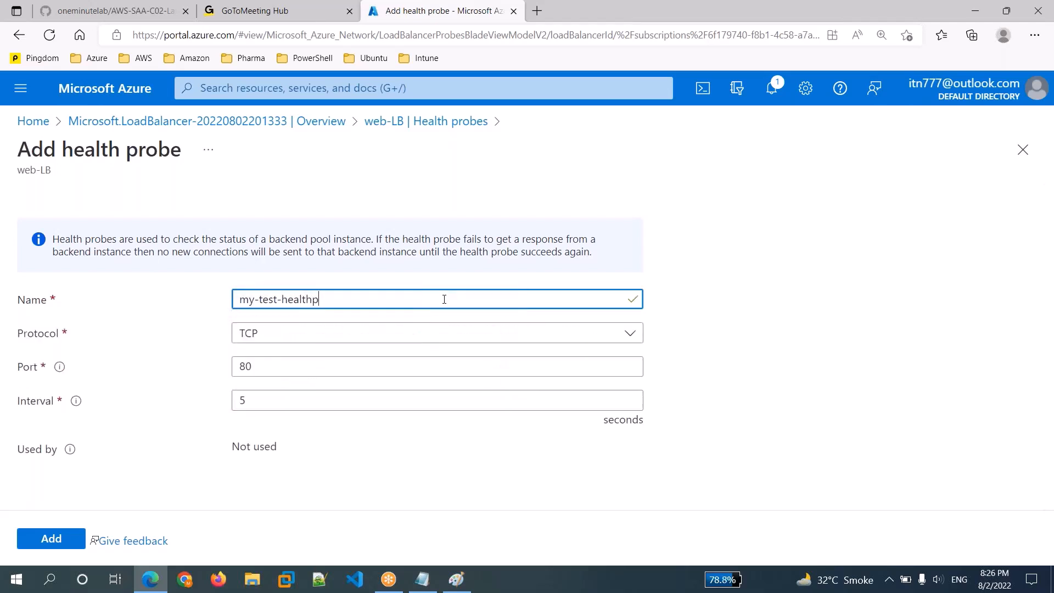
{"action": "type", "text": "robe"}
{"action": "left_click", "coordinate": [332, 337]}
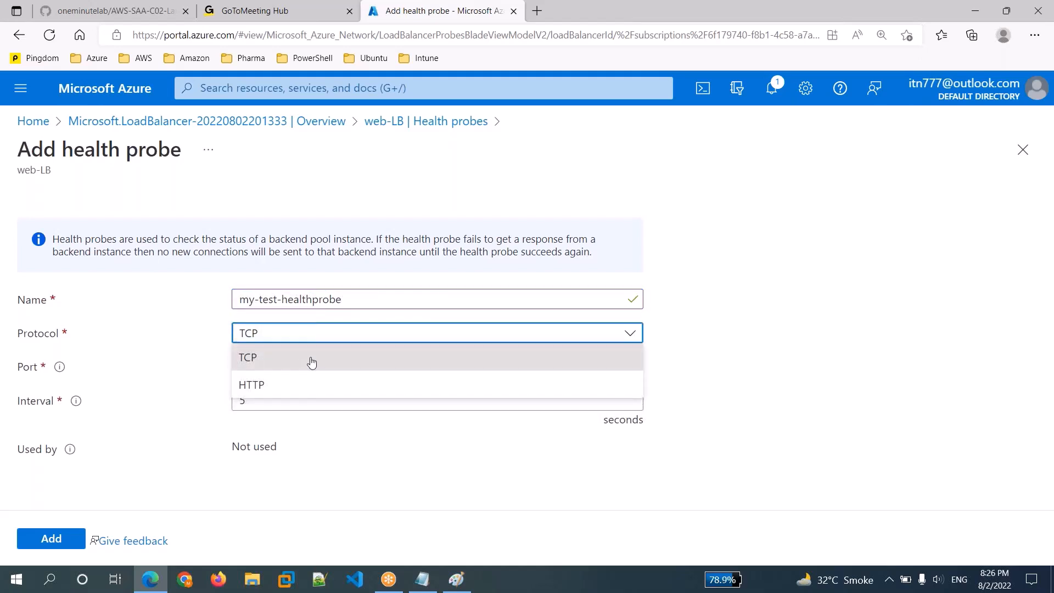
{"action": "left_click", "coordinate": [697, 355]}
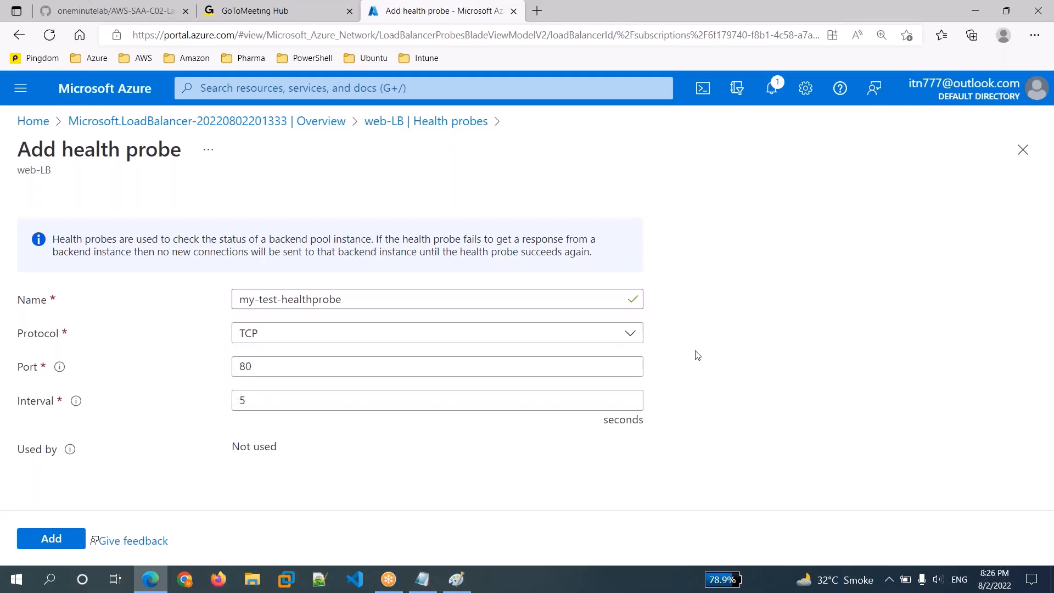
{"action": "left_click", "coordinate": [286, 365]}
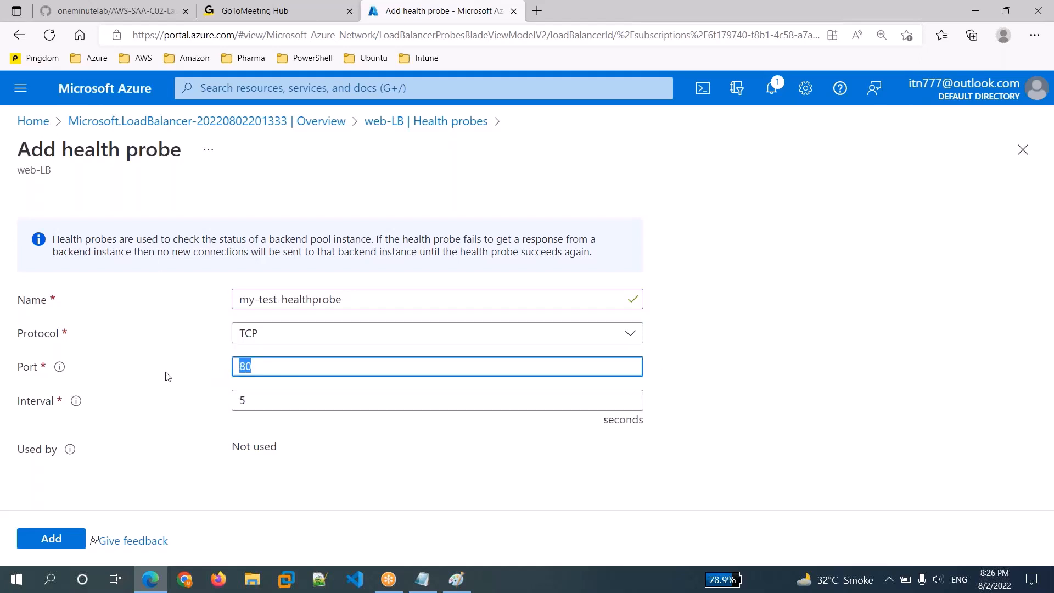
{"action": "left_click", "coordinate": [393, 475]}
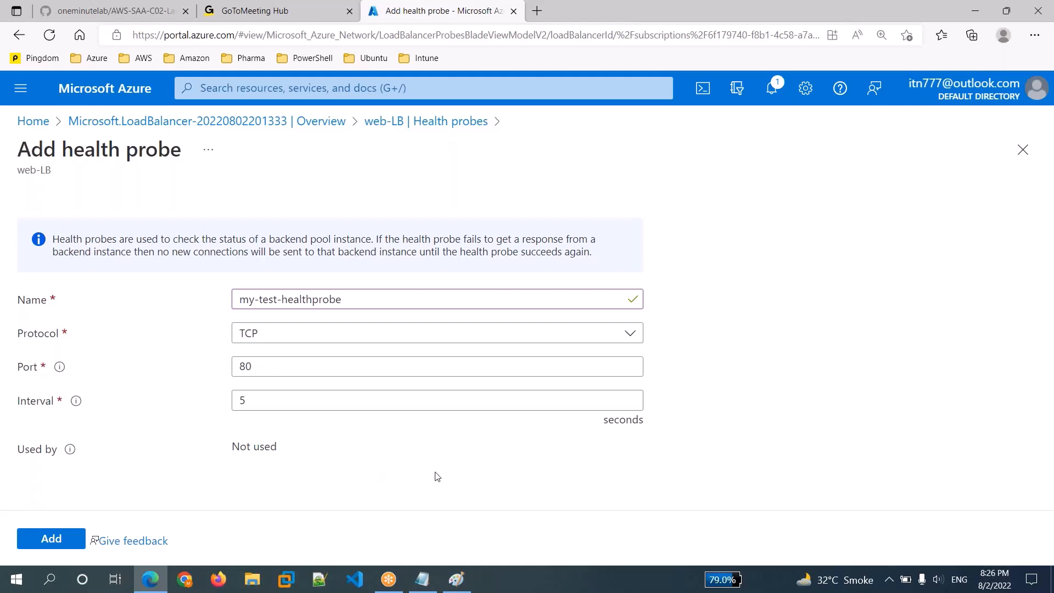
{"action": "mouse_move", "coordinate": [78, 406]}
{"action": "left_click", "coordinate": [60, 538]}
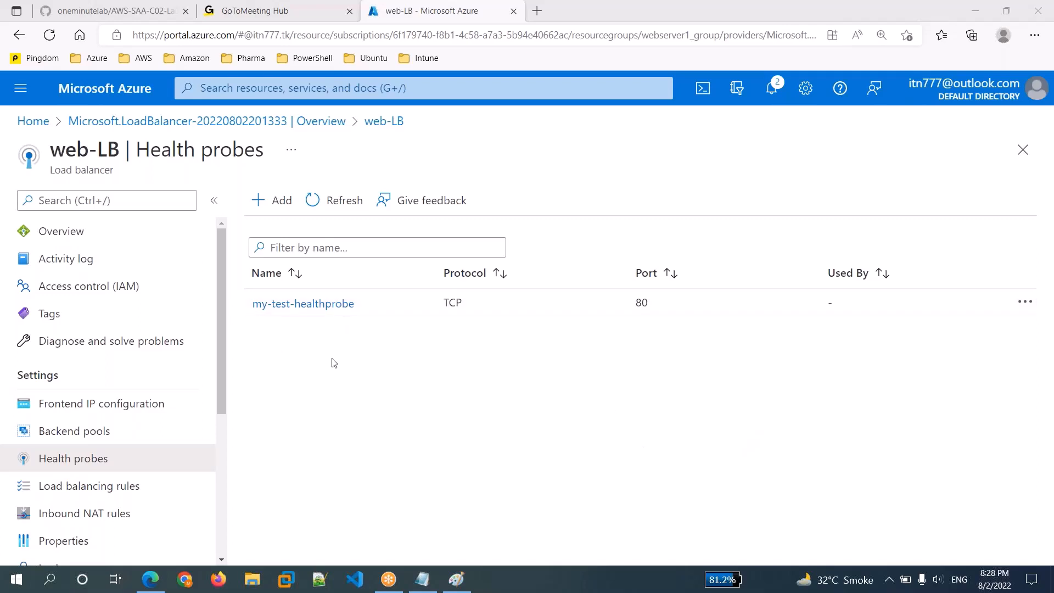
Start a new load balancing rule for web-LB and name it my-LB-rule
{"action": "left_click", "coordinate": [87, 488]}
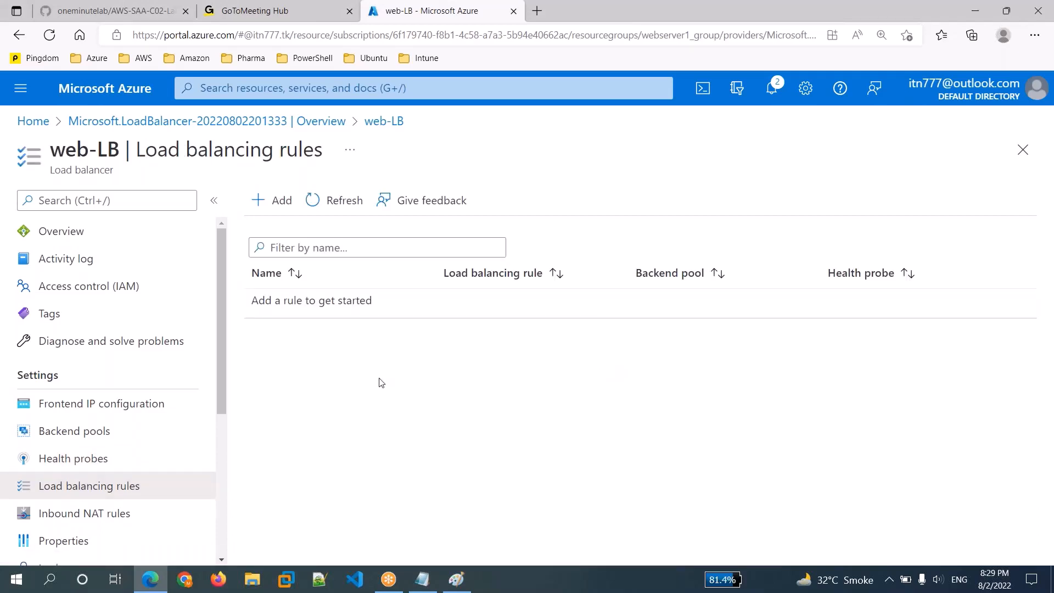
{"action": "left_click", "coordinate": [268, 201]}
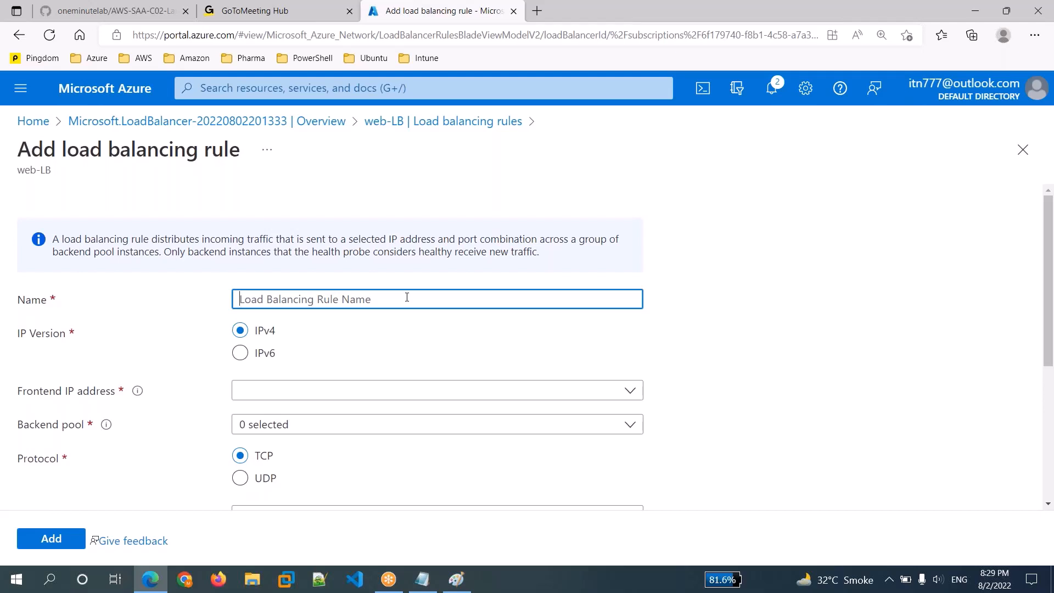
{"action": "type", "text": "my-"}
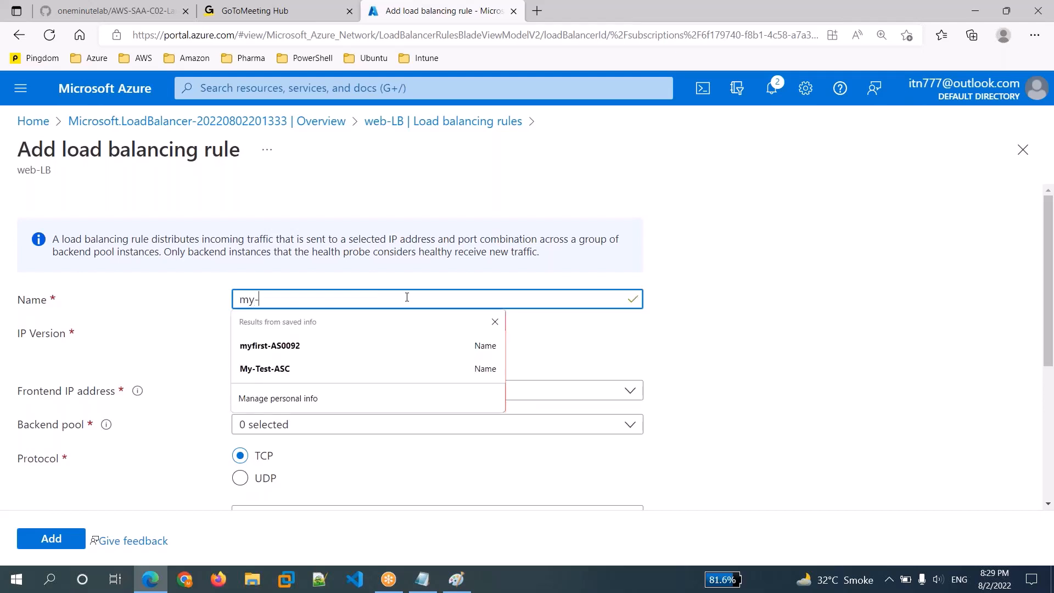
{"action": "type", "text": "LB"}
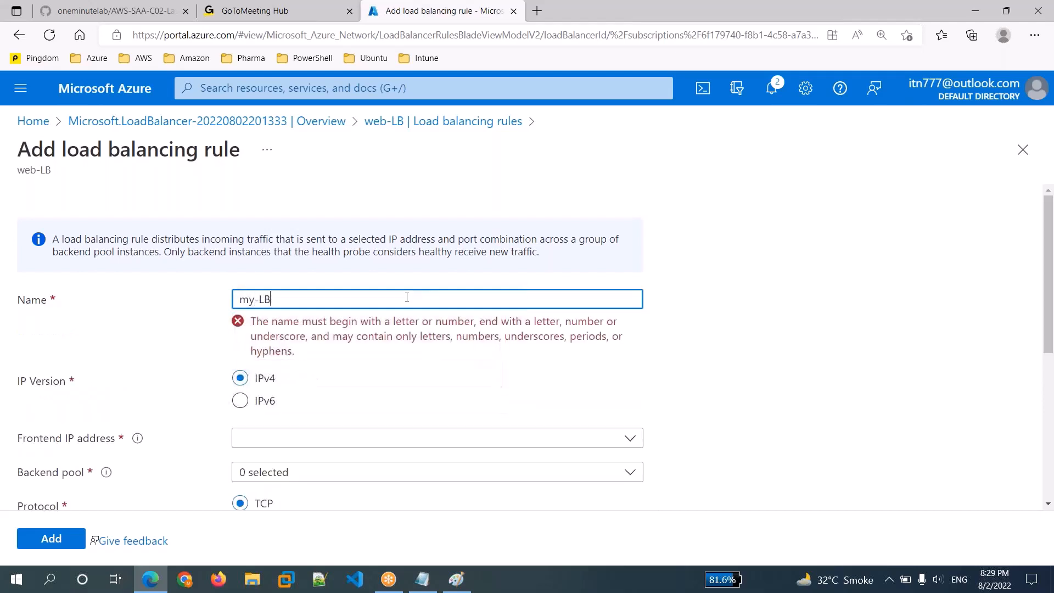
{"action": "type", "text": "-rule"}
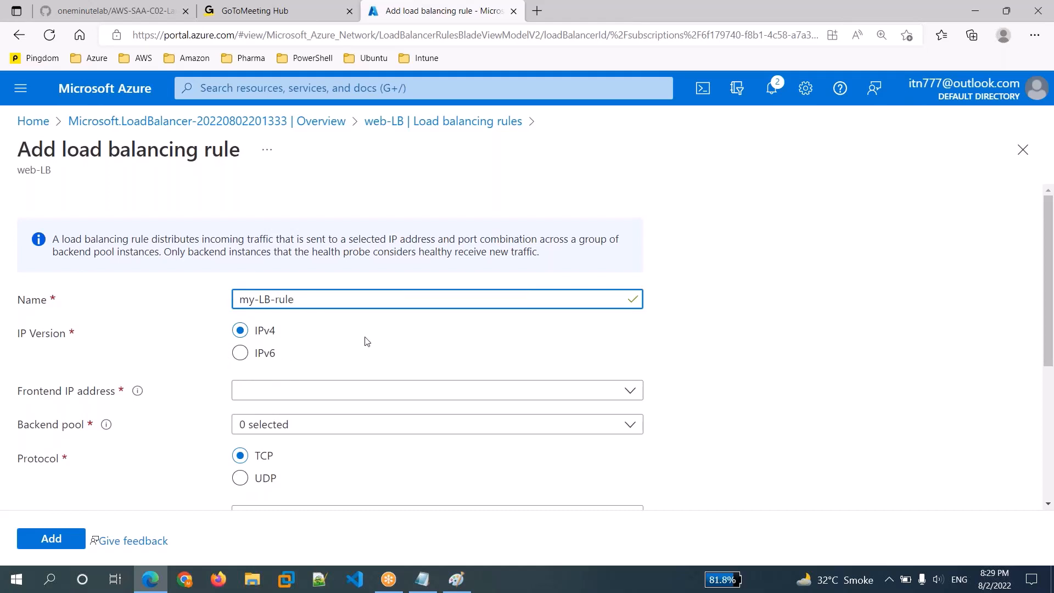
{"action": "scroll", "coordinate": [366, 342], "scroll_direction": "down", "scroll_amount": 2}
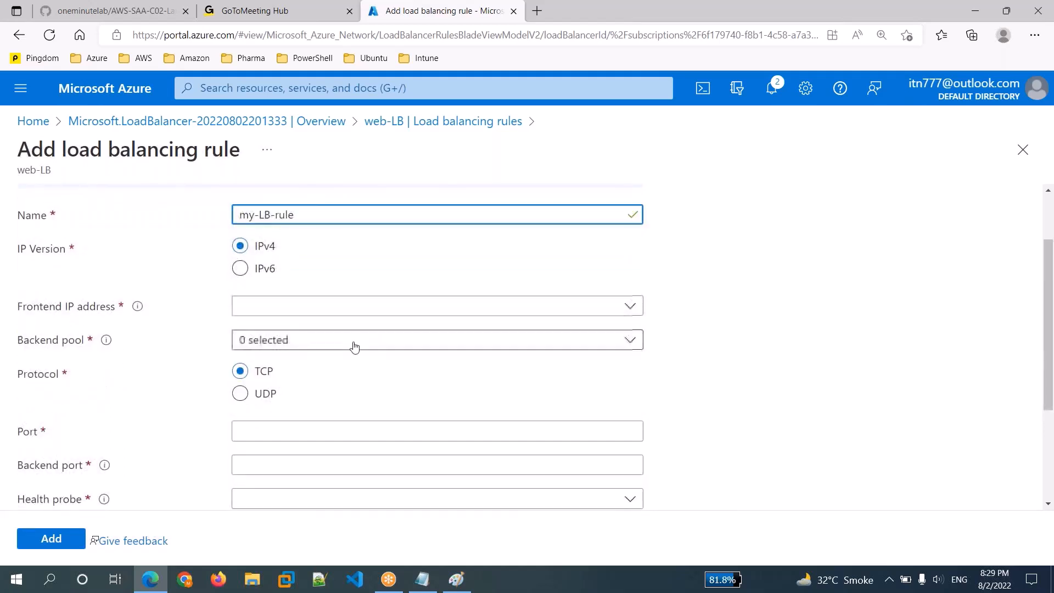
Assign the my-external-LB frontend IP address and the my-BEP backend pool to the rule
{"action": "left_click", "coordinate": [21, 310]}
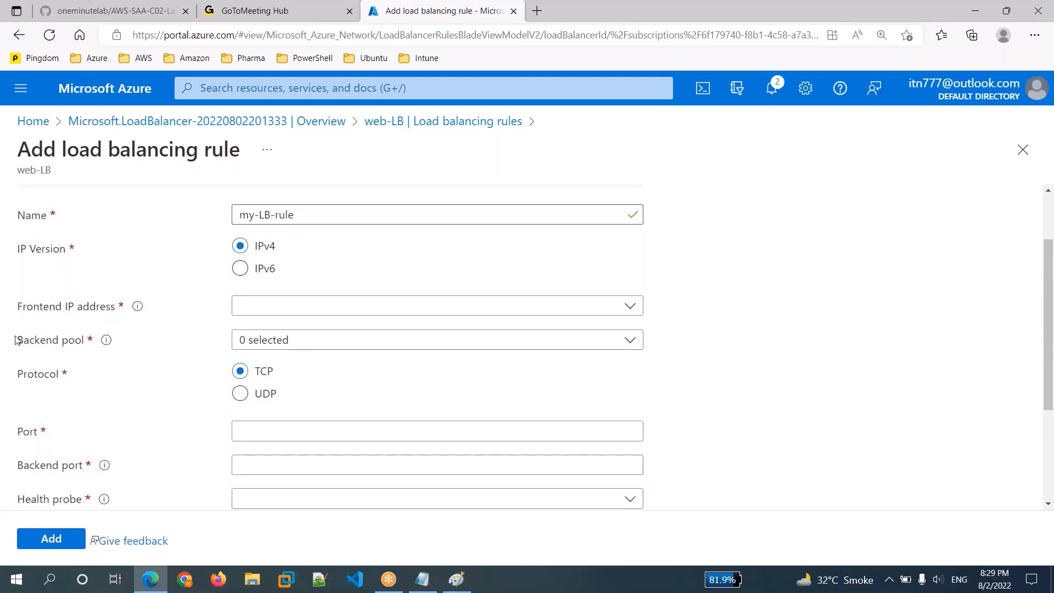
{"action": "left_click", "coordinate": [443, 316]}
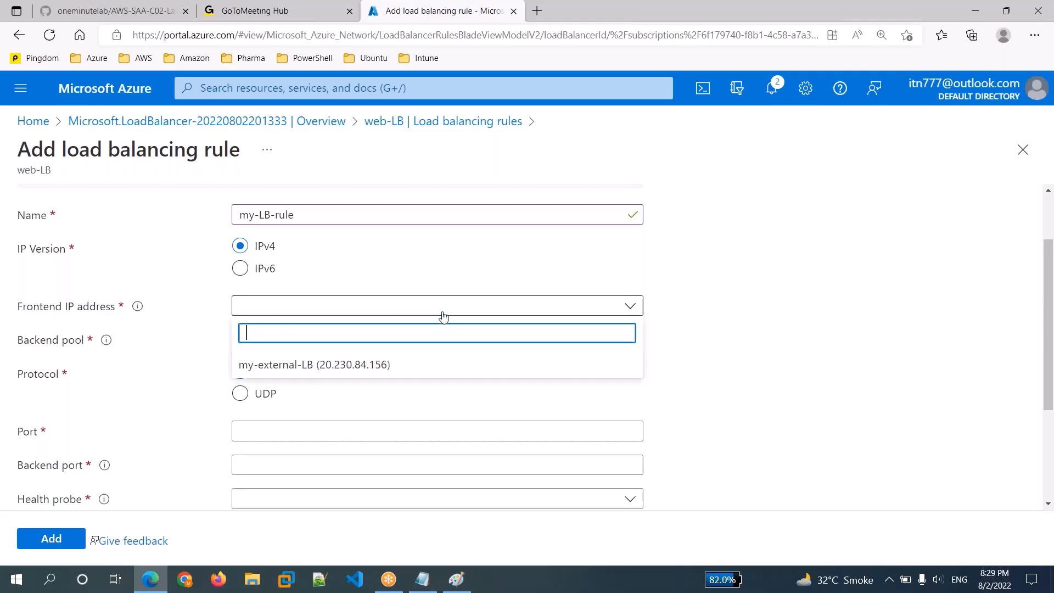
{"action": "left_click", "coordinate": [397, 366]}
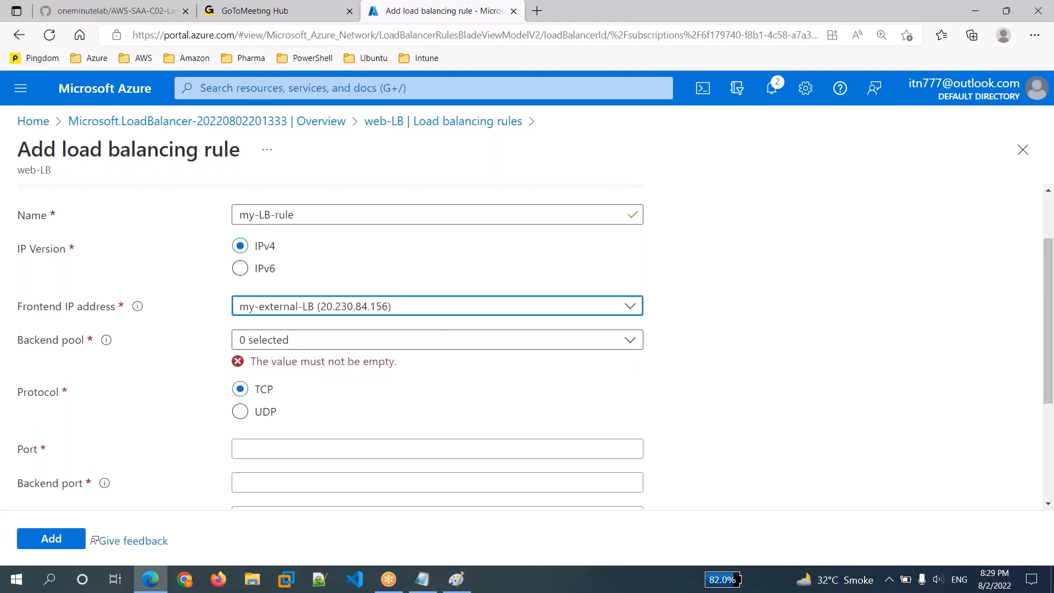
{"action": "left_click", "coordinate": [393, 342]}
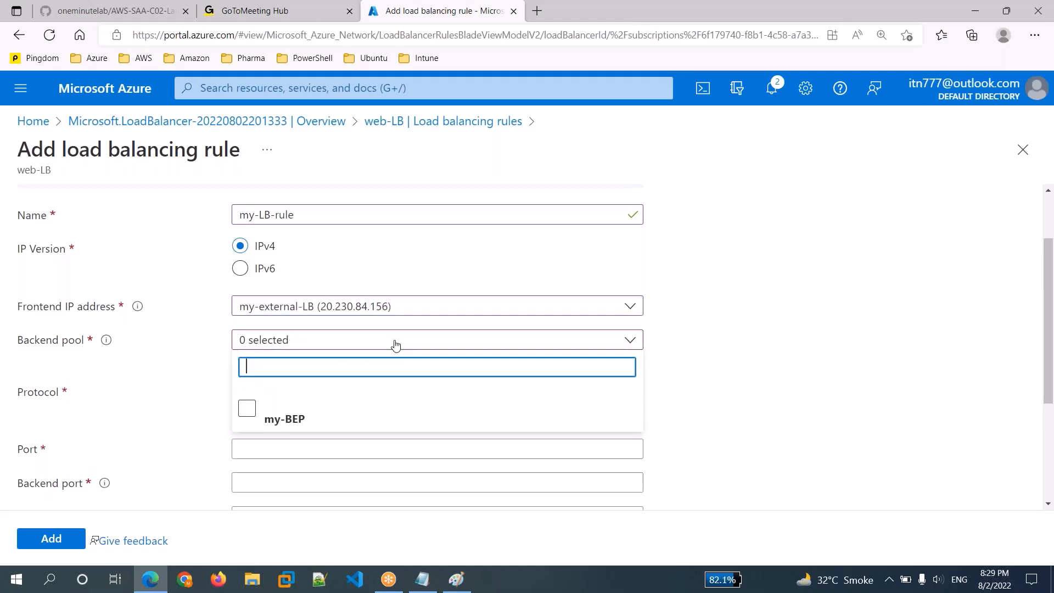
{"action": "left_click", "coordinate": [294, 419]}
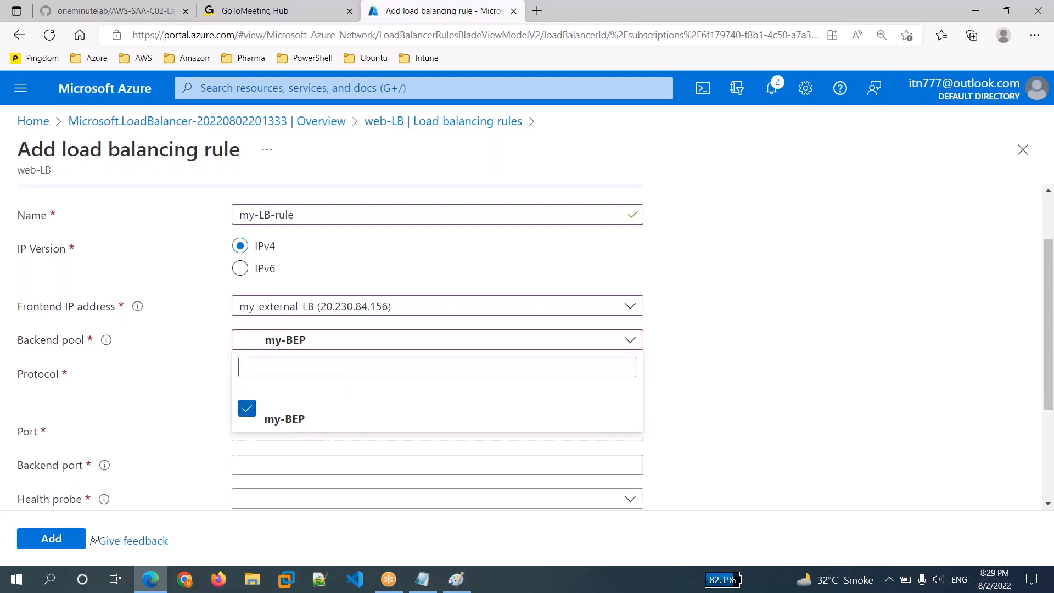
{"action": "left_click", "coordinate": [710, 411]}
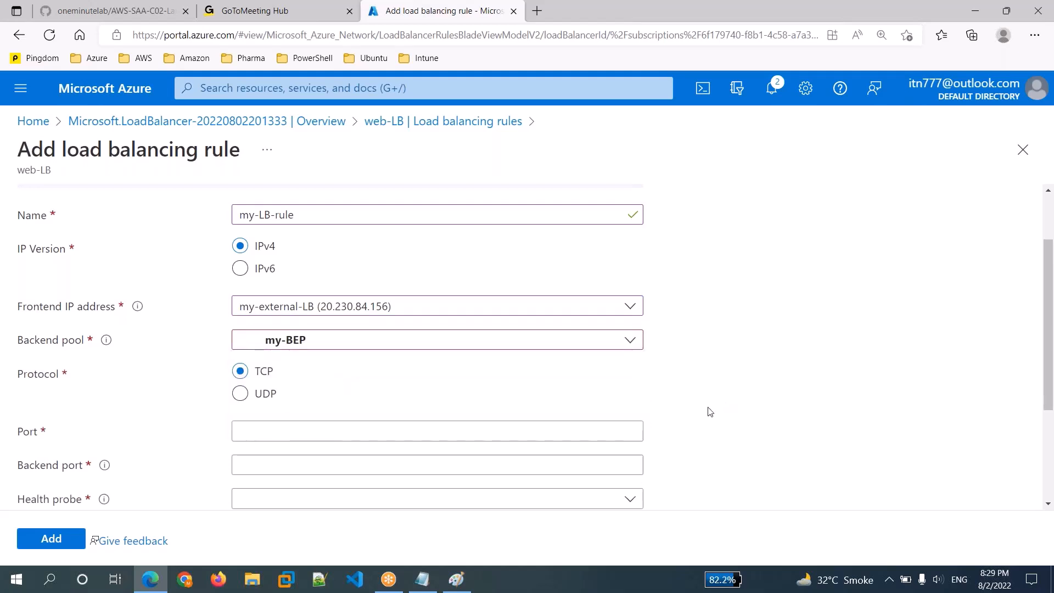
Set both the port and the backend port of the rule to 80, keeping protocol TCP
{"action": "scroll", "coordinate": [710, 411], "scroll_direction": "down", "scroll_amount": 1}
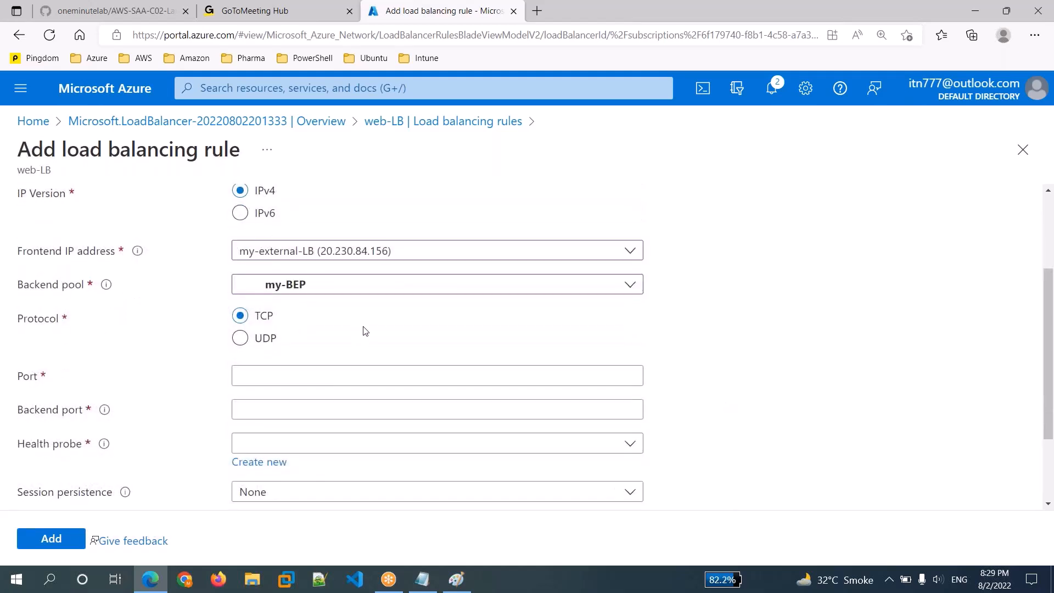
{"action": "left_click", "coordinate": [327, 375]}
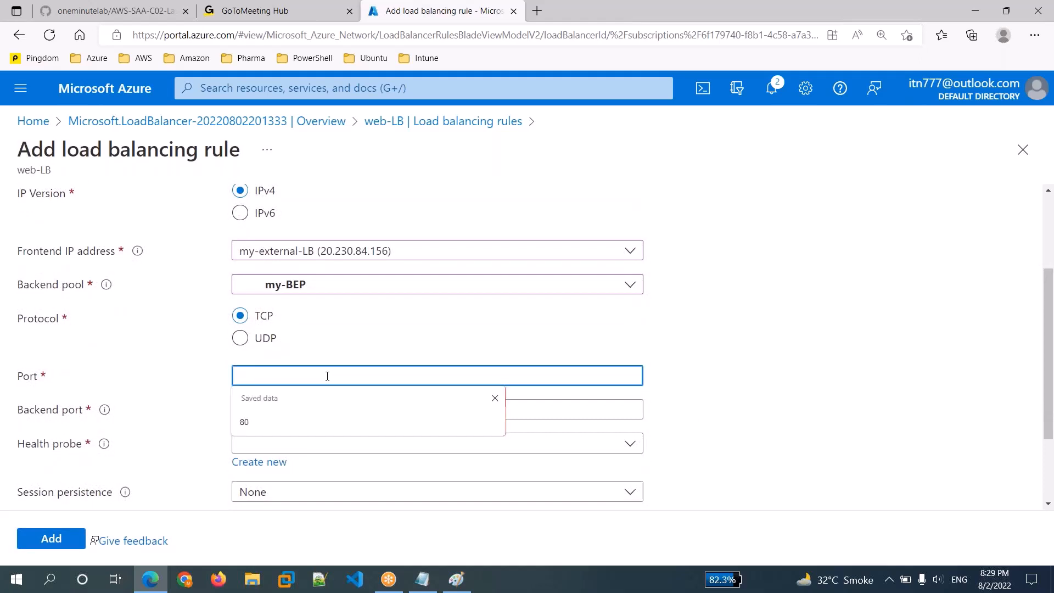
{"action": "type", "text": "80"}
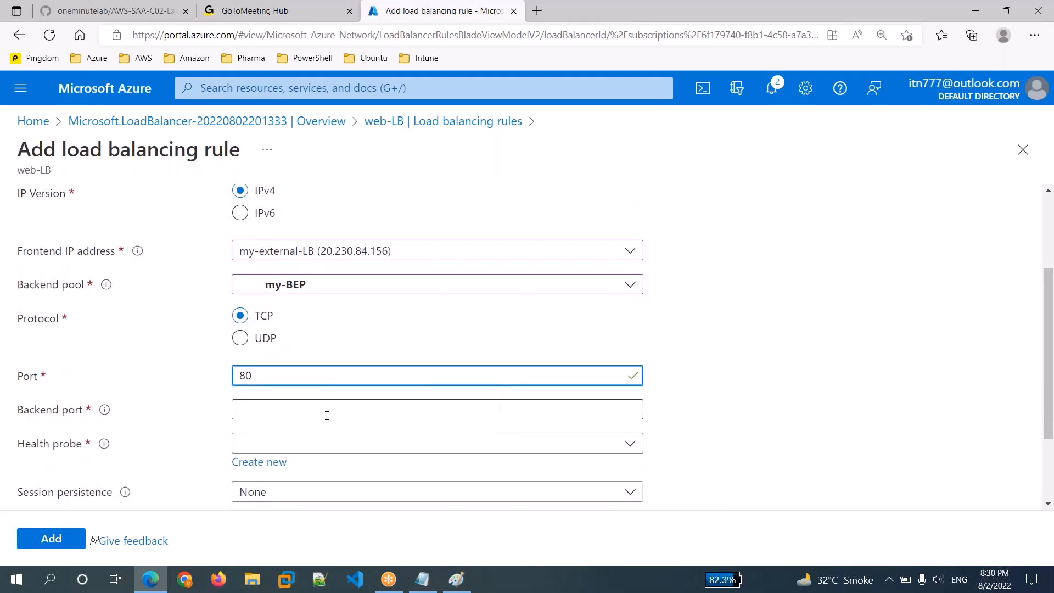
{"action": "left_click", "coordinate": [325, 411]}
{"action": "type", "text": "80"}
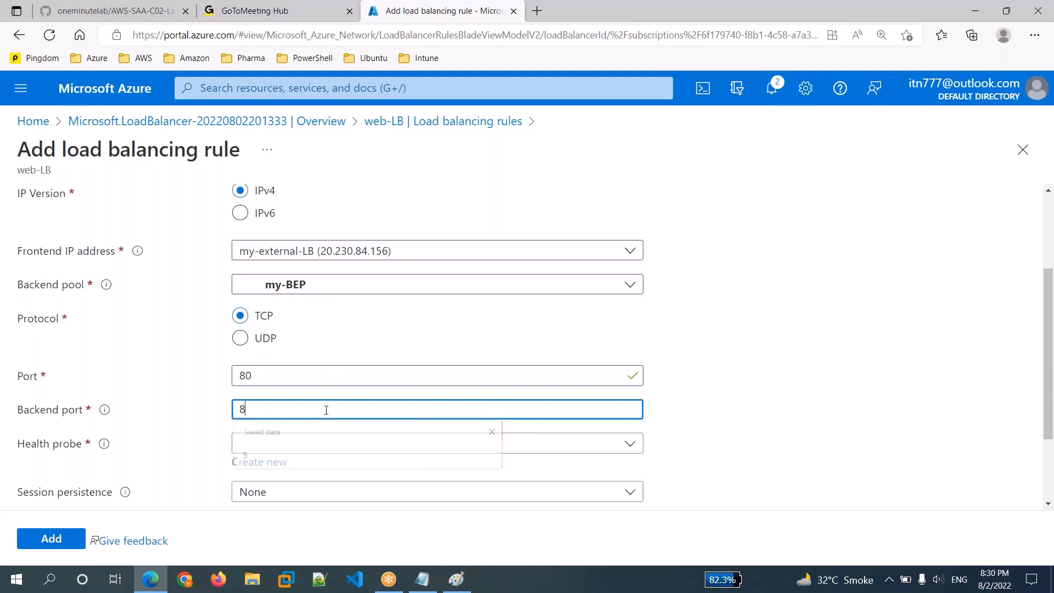
{"action": "left_click", "coordinate": [681, 406]}
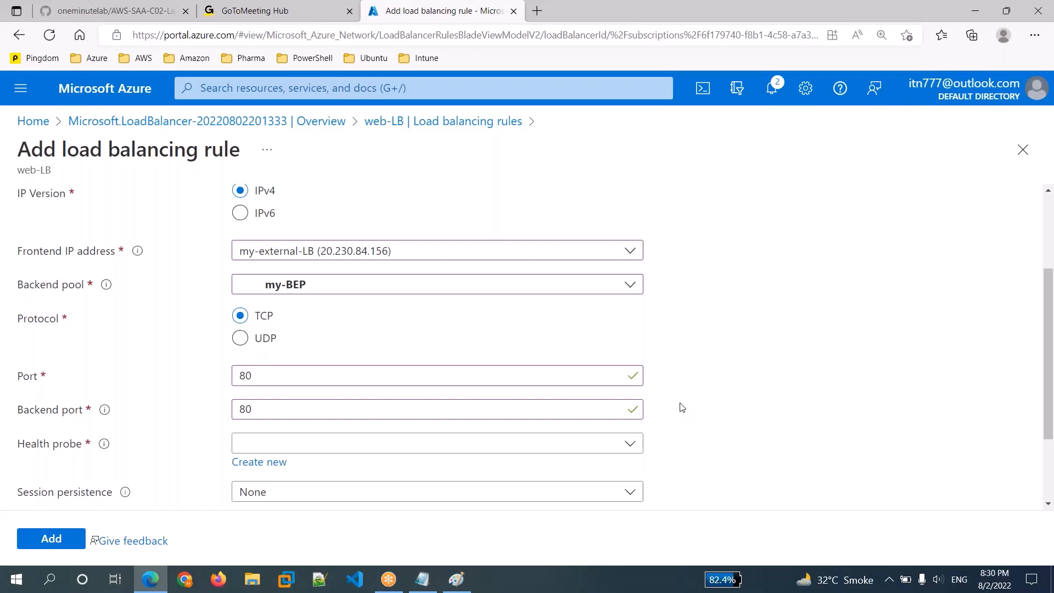
Choose my-test-healthprobe as the rule's health probe and check the session persistence options, keeping None
{"action": "scroll", "coordinate": [680, 406], "scroll_direction": "down", "scroll_amount": 1}
{"action": "left_click", "coordinate": [381, 389]}
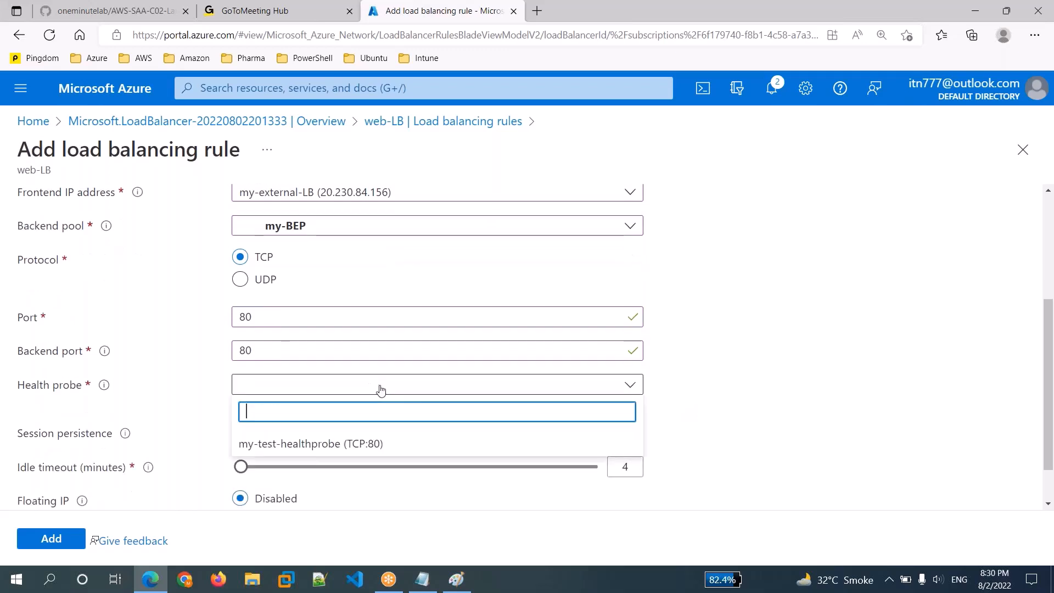
{"action": "left_click", "coordinate": [394, 446]}
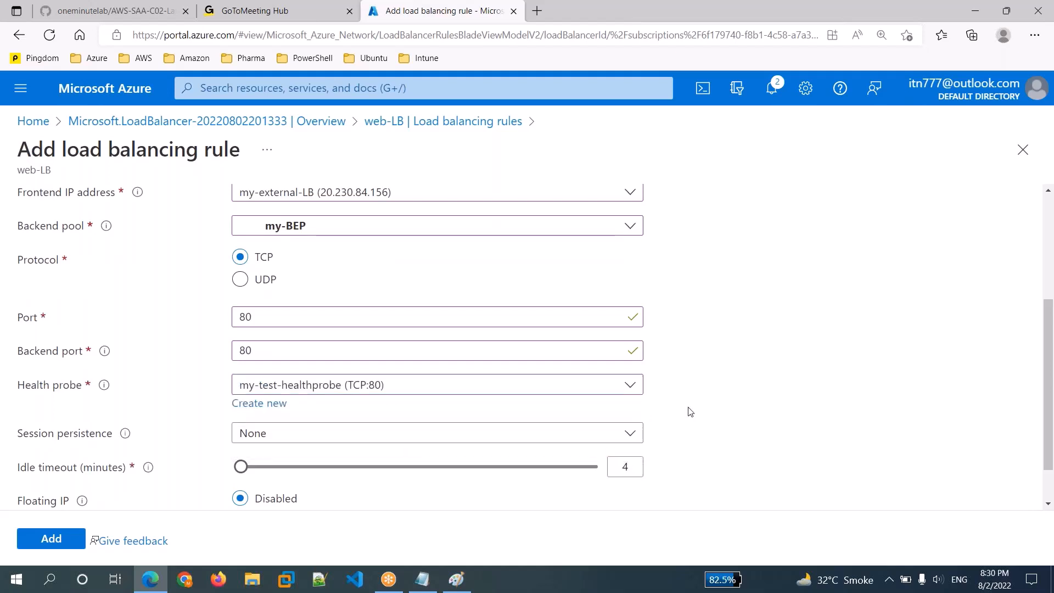
{"action": "scroll", "coordinate": [691, 412], "scroll_direction": "down", "scroll_amount": 1}
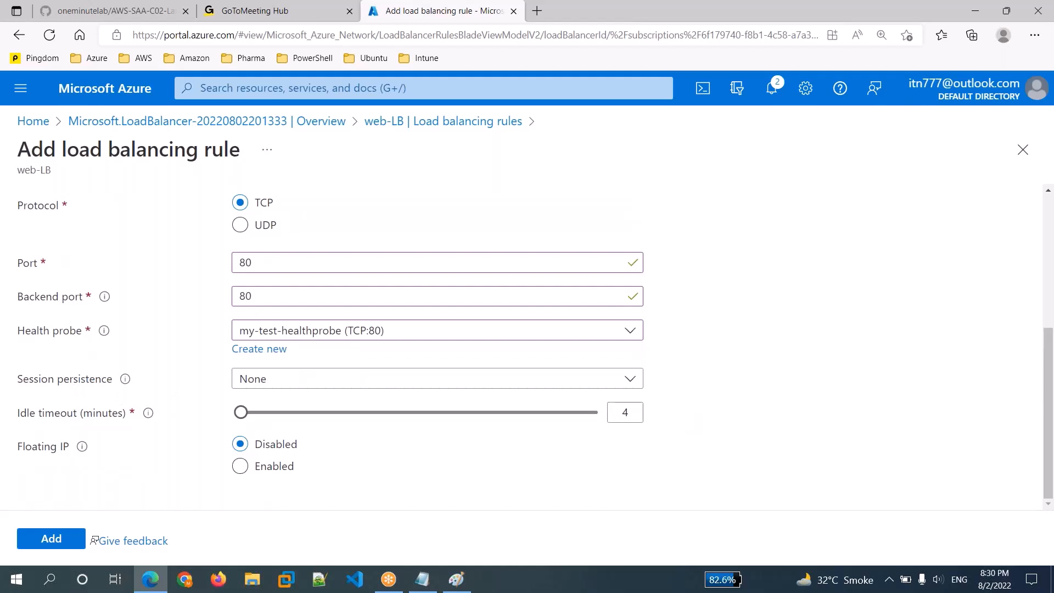
{"action": "left_click", "coordinate": [493, 384]}
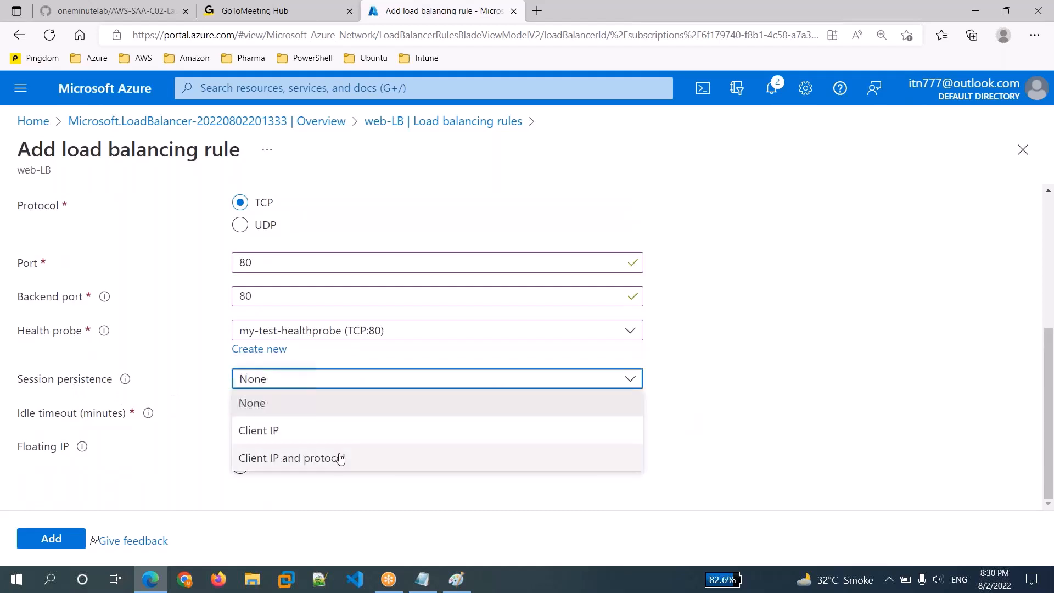
{"action": "left_click", "coordinate": [720, 417]}
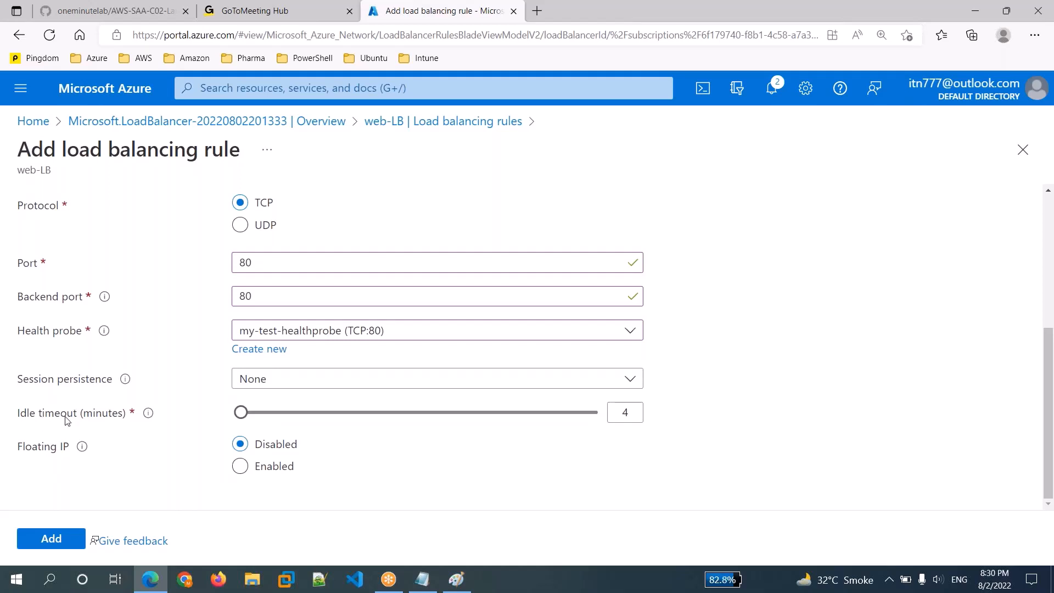
Switch to the Notepad class notes and examine the CPU calculation lines about the 4-minute wait
{"action": "double_click", "coordinate": [620, 413]}
{"action": "left_click", "coordinate": [422, 585]}
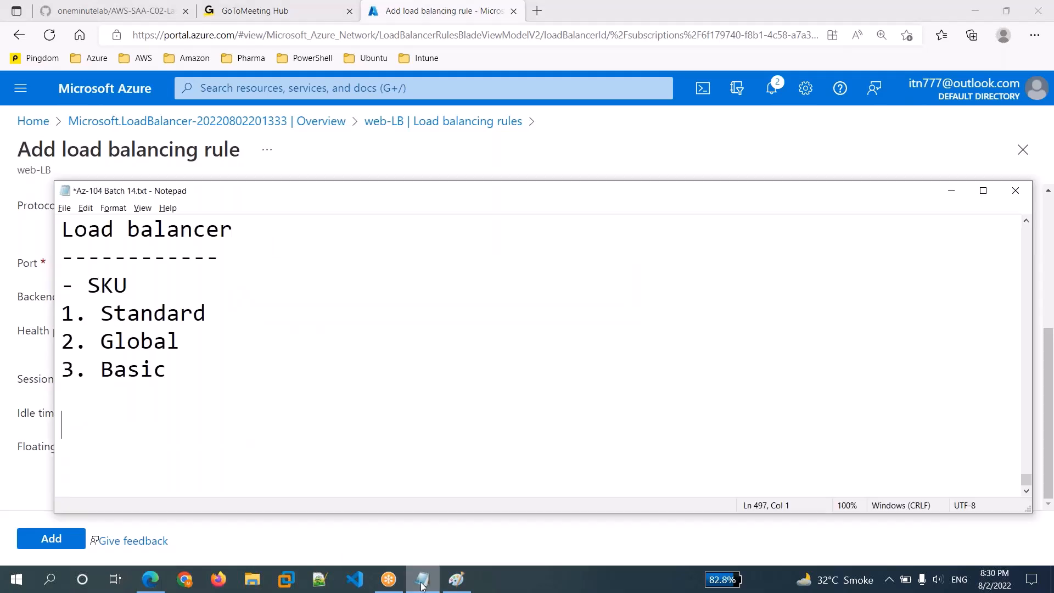
{"action": "scroll", "coordinate": [548, 294], "scroll_direction": "up", "scroll_amount": 5}
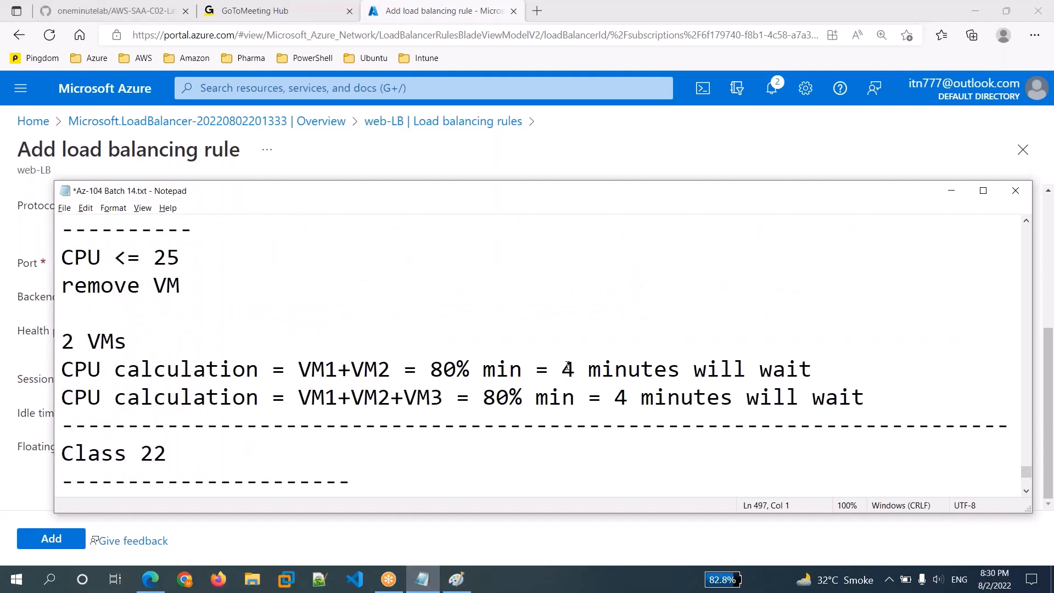
{"action": "left_click_drag", "start_coordinate": [562, 371], "coordinate": [629, 397]}
{"action": "scroll", "coordinate": [494, 445], "scroll_direction": "down", "scroll_amount": 5}
{"action": "scroll", "coordinate": [460, 447], "scroll_direction": "down", "scroll_amount": 1}
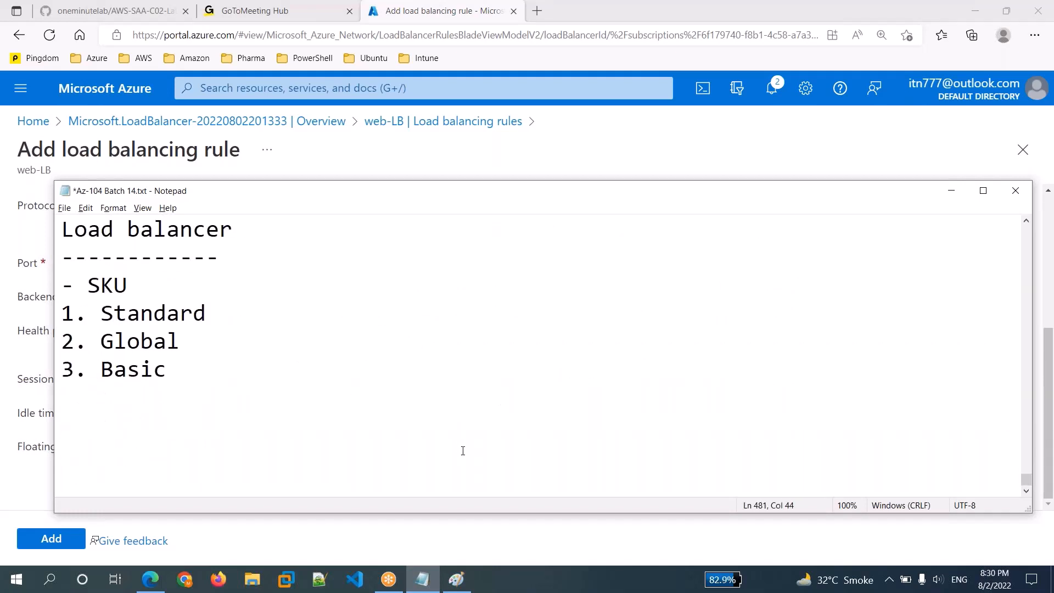
{"action": "left_click", "coordinate": [482, 532]}
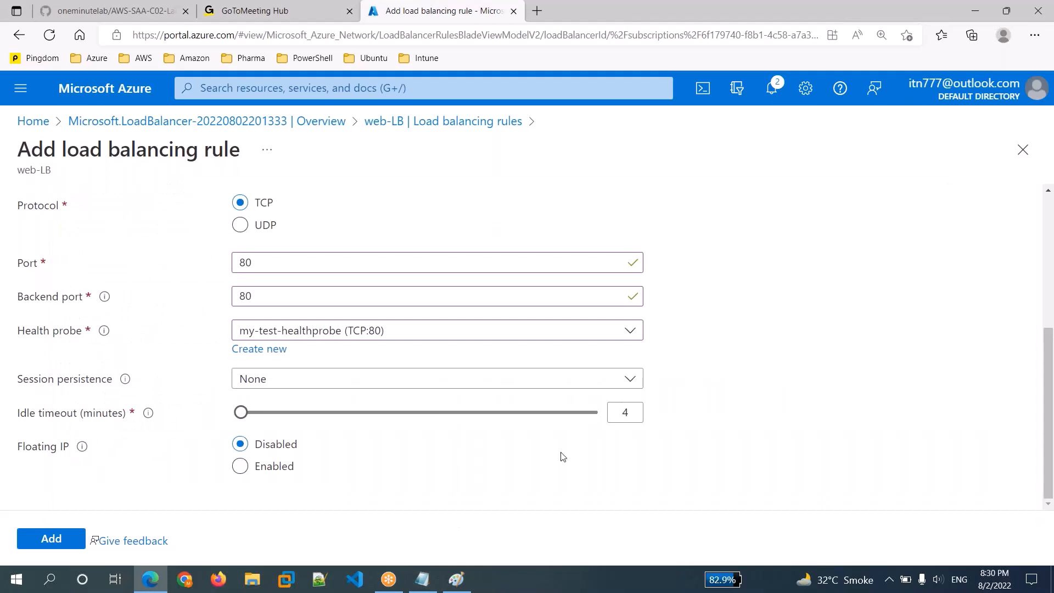
Try an idle timeout of 30 minutes for the rule and return it to 4 minutes
{"action": "mouse_move", "coordinate": [82, 446]}
{"action": "mouse_move", "coordinate": [240, 413]}
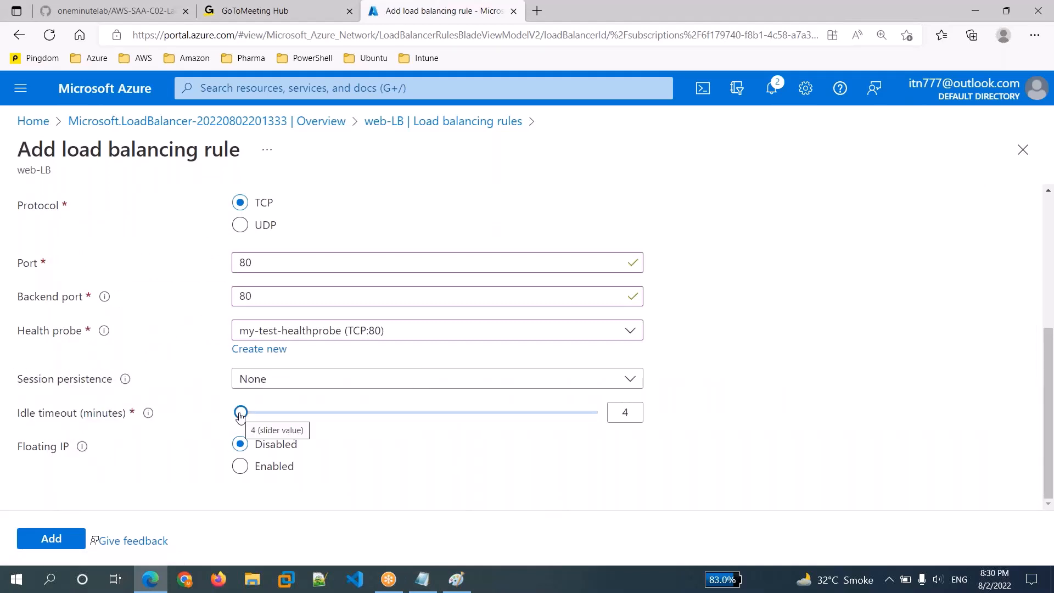
{"action": "left_click_drag", "start_coordinate": [315, 411], "coordinate": [597, 411]}
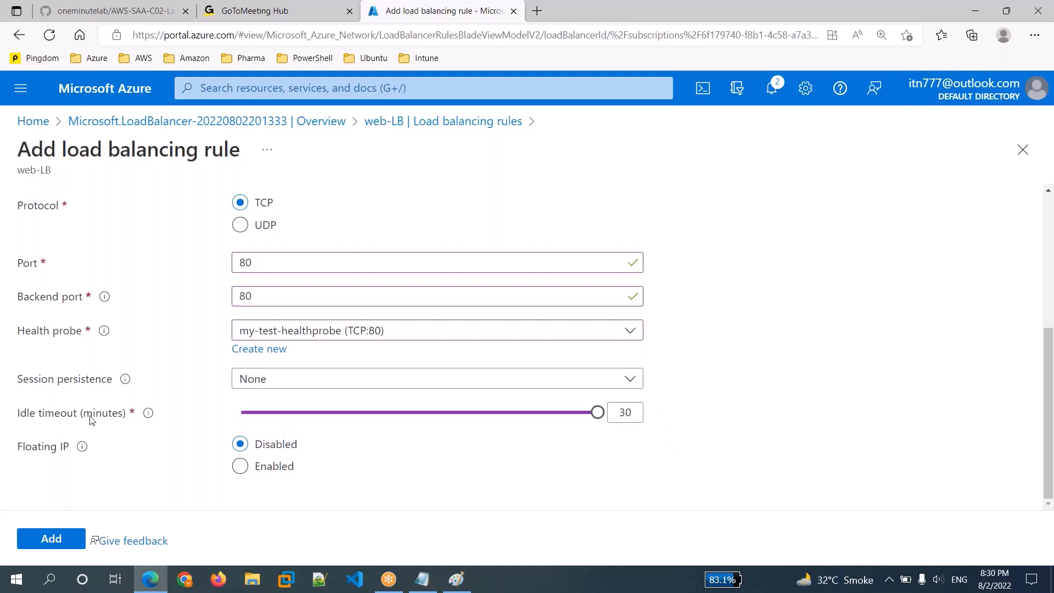
{"action": "left_click_drag", "start_coordinate": [90, 417], "coordinate": [123, 418]}
{"action": "left_click", "coordinate": [516, 470]}
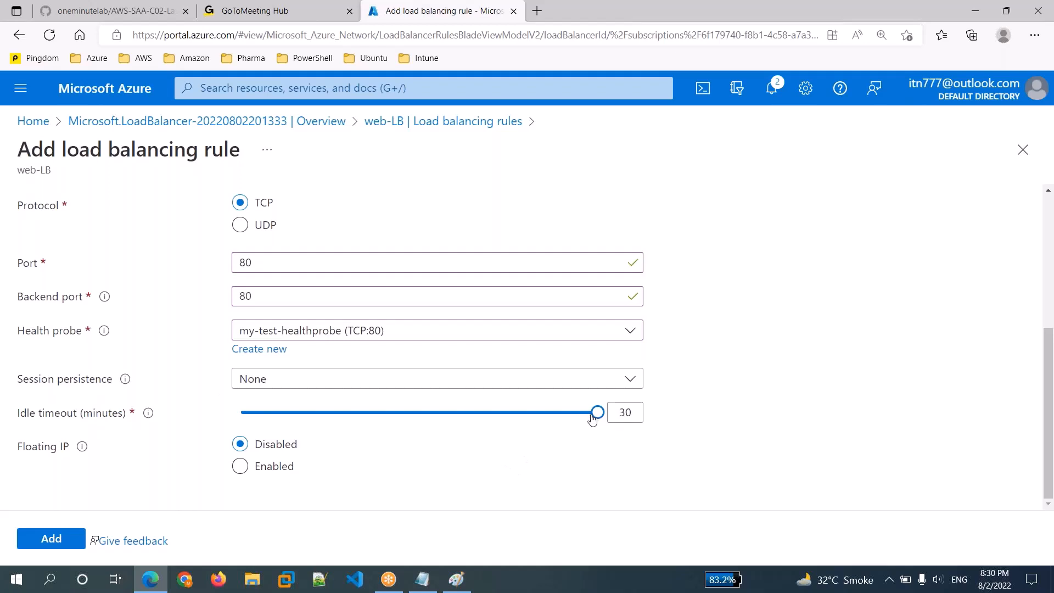
{"action": "left_click_drag", "start_coordinate": [595, 418], "coordinate": [105, 469]}
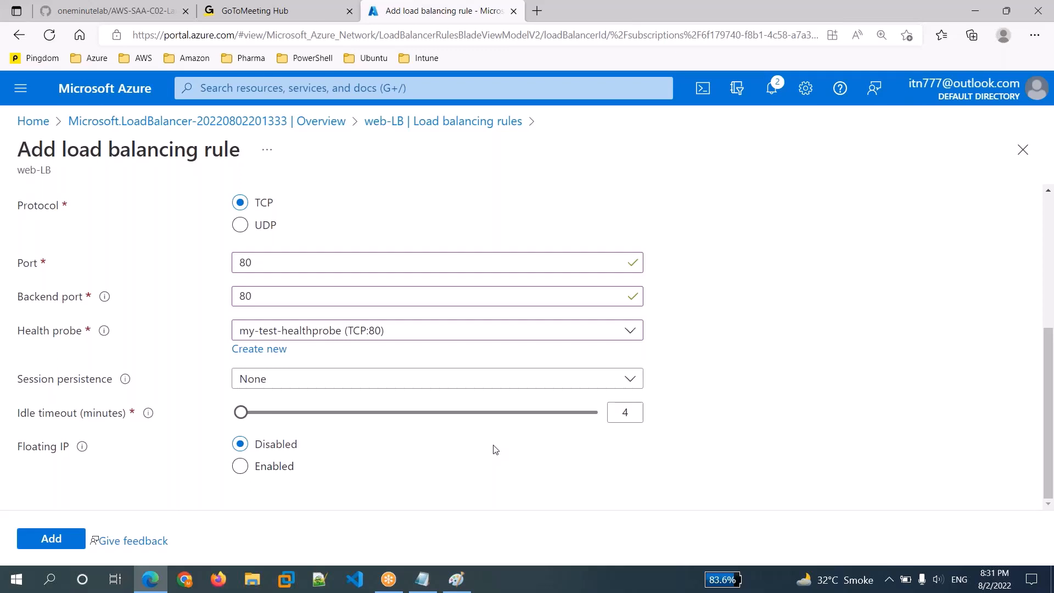
Review the rule's settings, try enabling floating IP but leave it disabled, and add the rule to web-LB
{"action": "scroll", "coordinate": [495, 449], "scroll_direction": "up", "scroll_amount": 3}
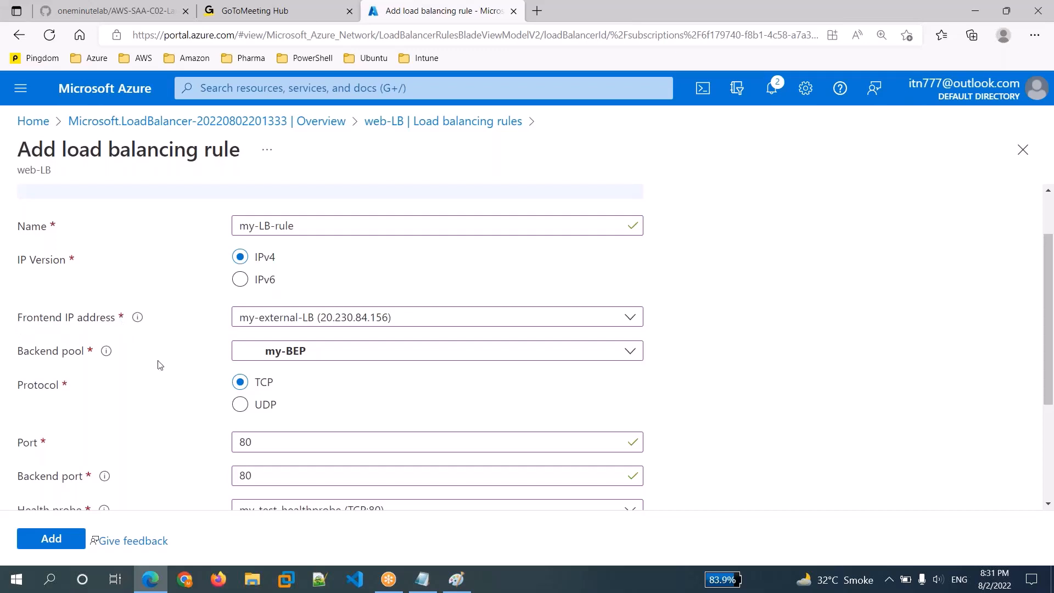
{"action": "scroll", "coordinate": [176, 370], "scroll_direction": "down", "scroll_amount": 1}
{"action": "scroll", "coordinate": [176, 370], "scroll_direction": "down", "scroll_amount": 3}
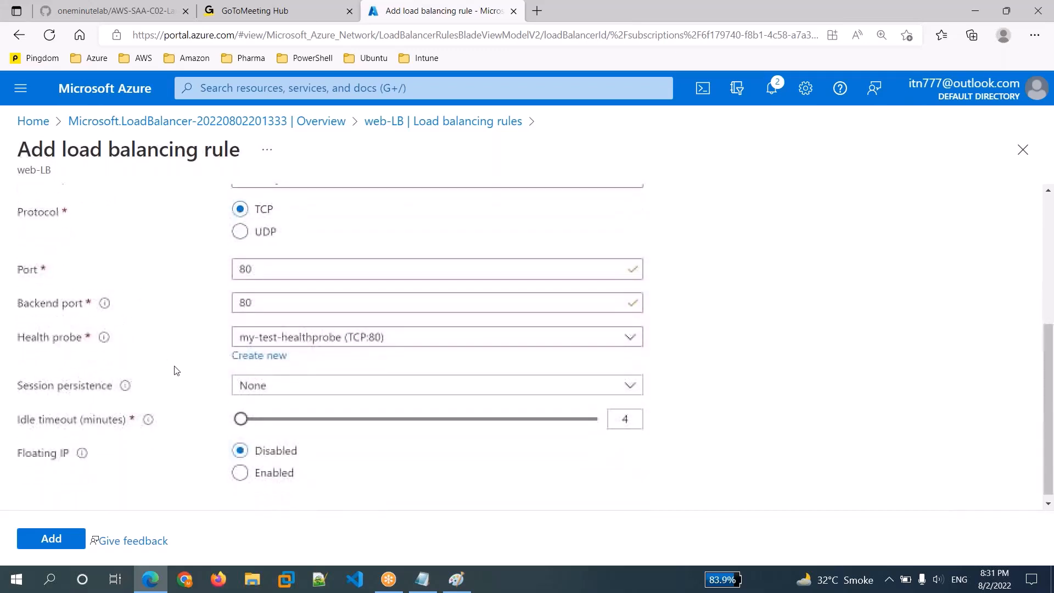
{"action": "left_click", "coordinate": [276, 473]}
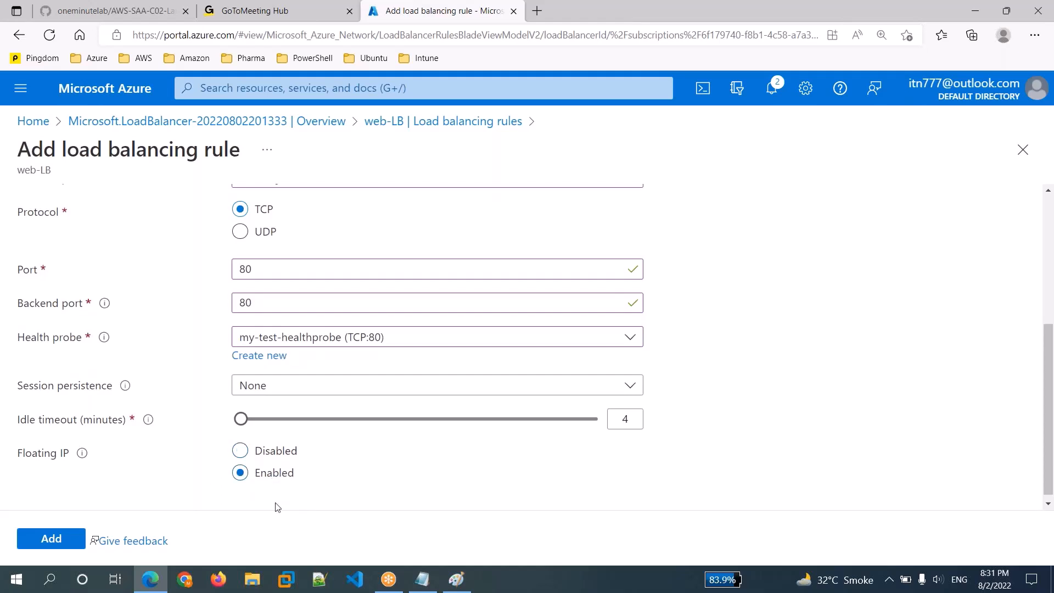
{"action": "left_click", "coordinate": [265, 455]}
{"action": "scroll", "coordinate": [240, 488], "scroll_direction": "down", "scroll_amount": 1}
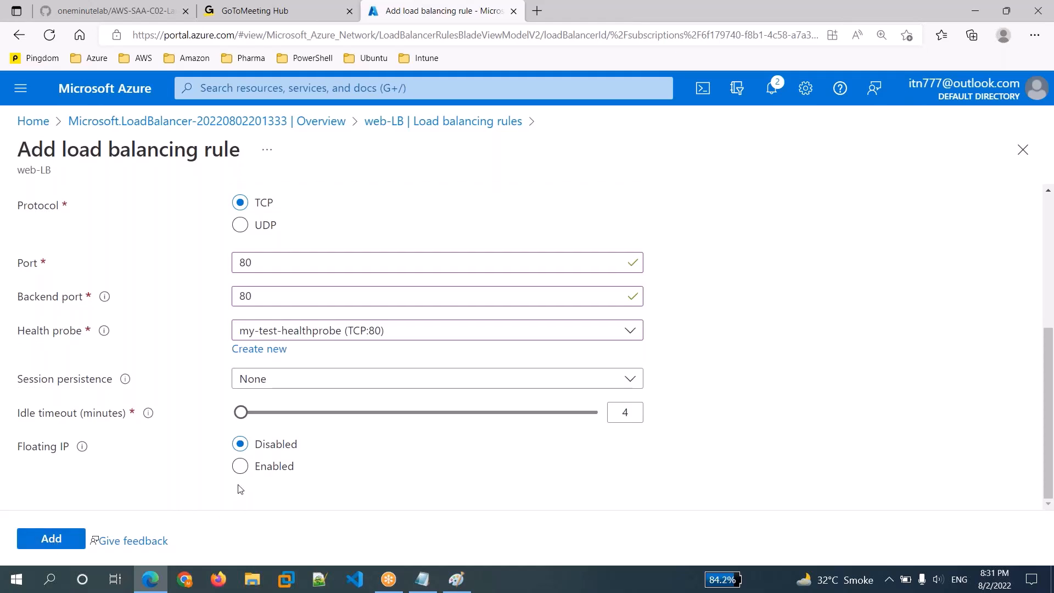
{"action": "left_click", "coordinate": [51, 537]}
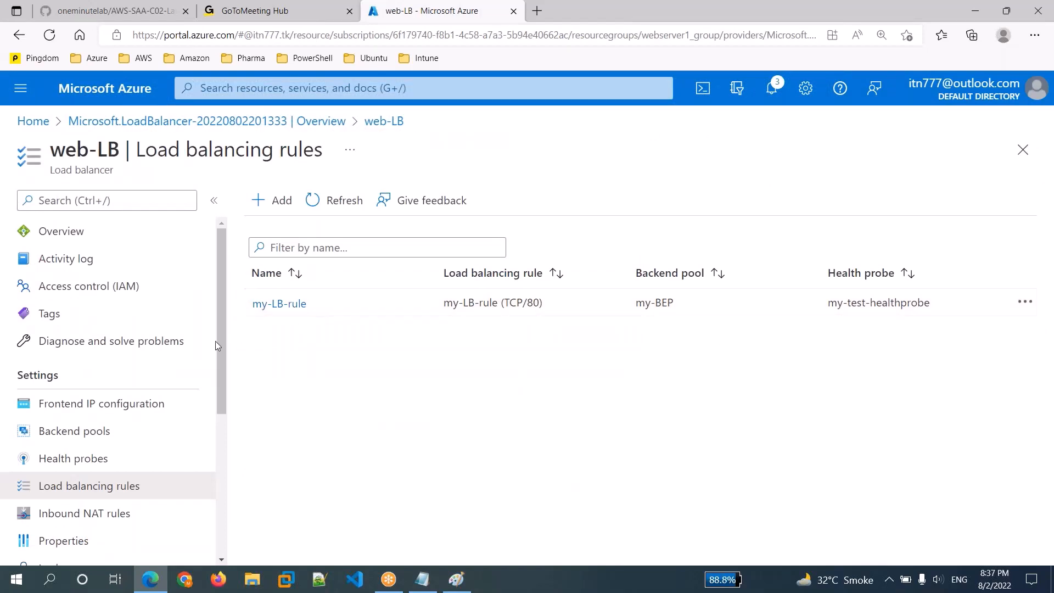
Open web-LB's overview and expand its essentials to check the public IP address
{"action": "left_click", "coordinate": [77, 240]}
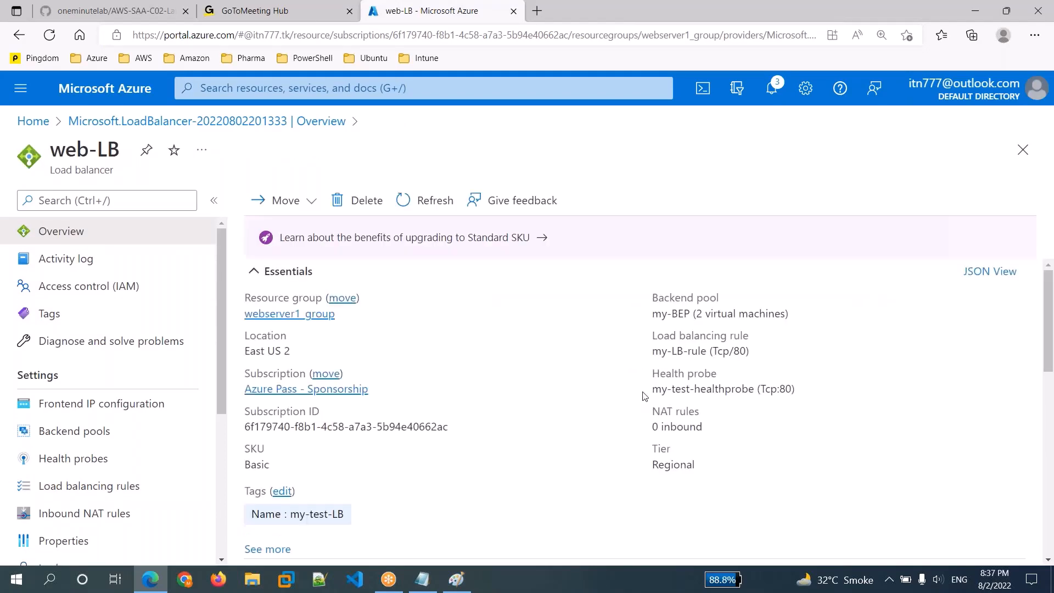
{"action": "scroll", "coordinate": [423, 454], "scroll_direction": "down", "scroll_amount": 2}
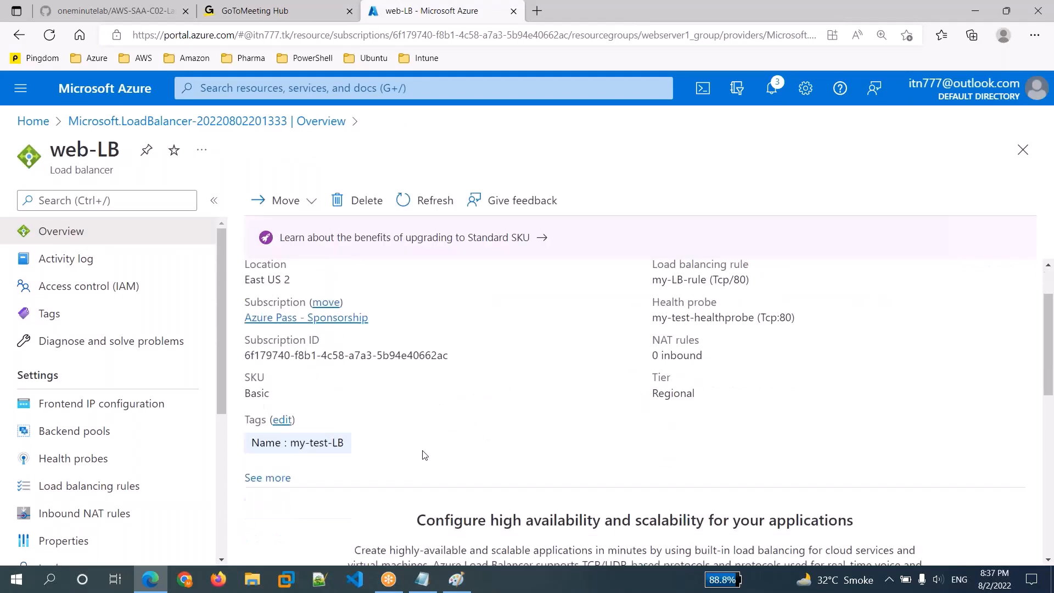
{"action": "left_click", "coordinate": [265, 467]}
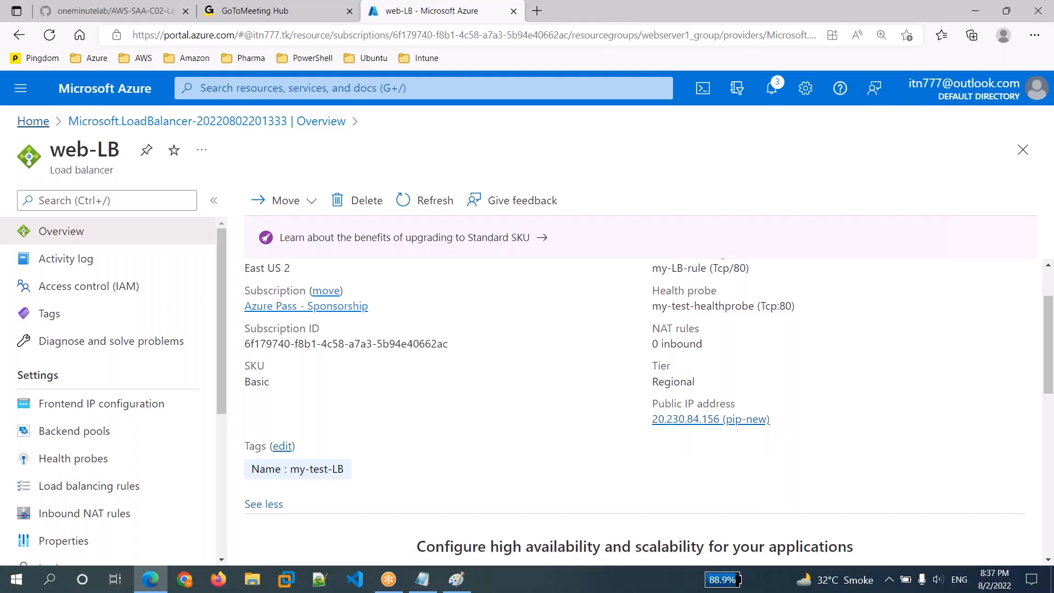
From the portal home, open the virtual machines list and inspect the public IP addresses of webserver1 and webserver2
{"action": "left_click", "coordinate": [49, 122]}
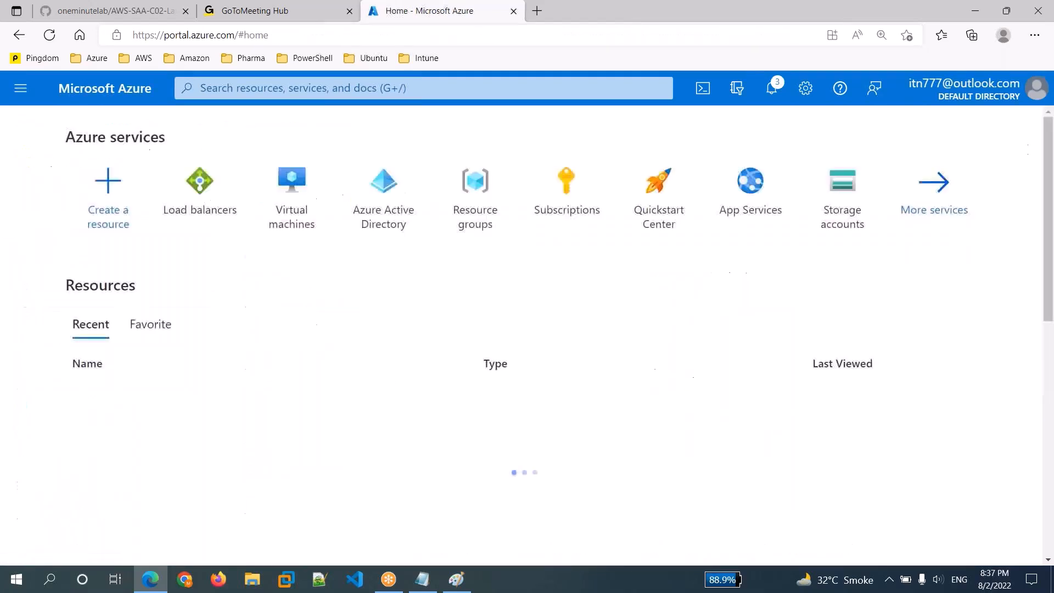
{"action": "left_click", "coordinate": [293, 213]}
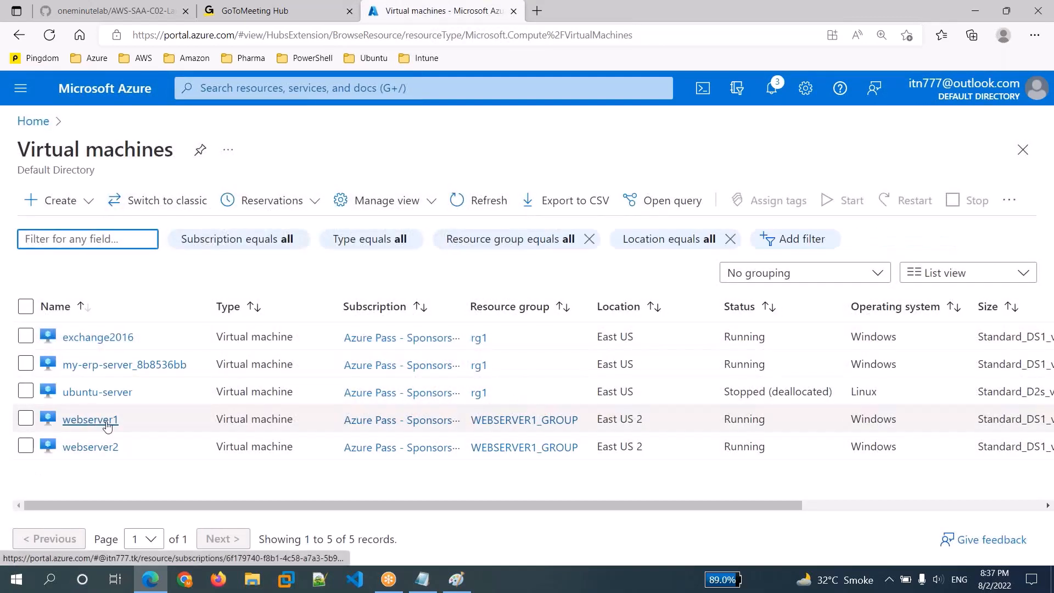
{"action": "left_click", "coordinate": [109, 424]}
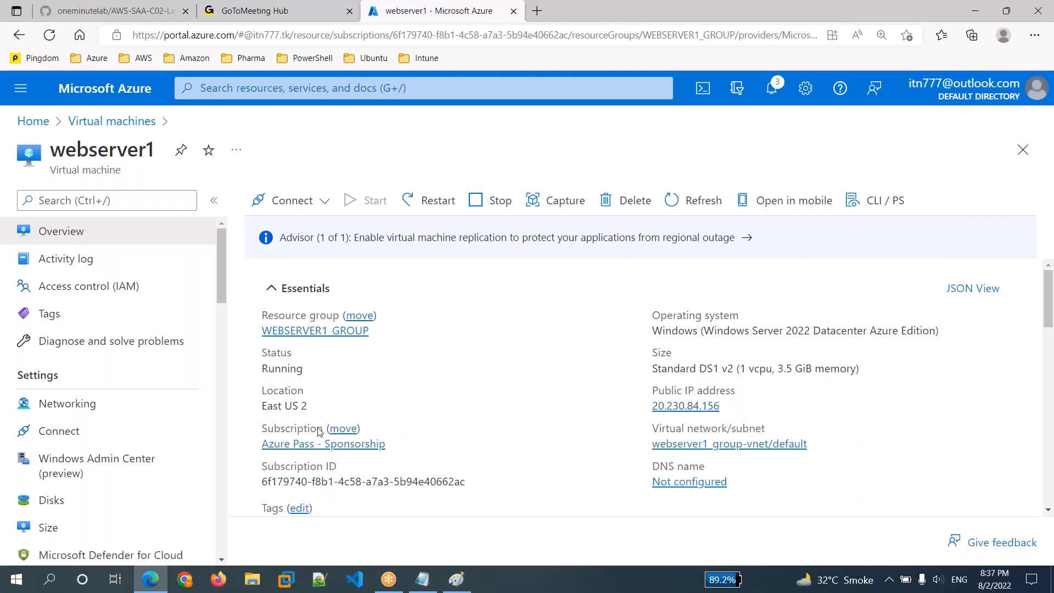
{"action": "left_click", "coordinate": [123, 121]}
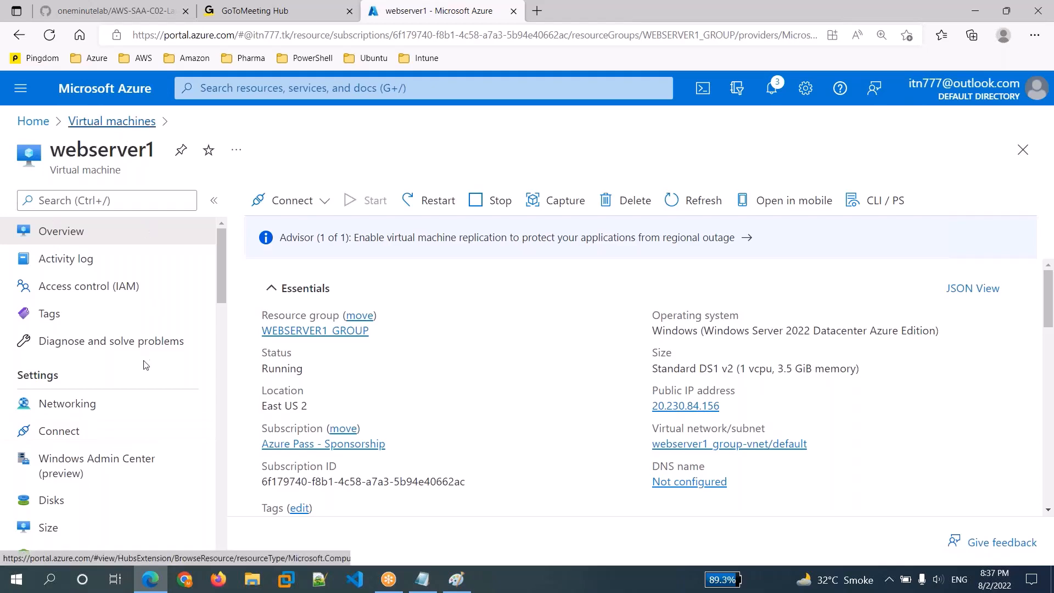
{"action": "left_click", "coordinate": [86, 448]}
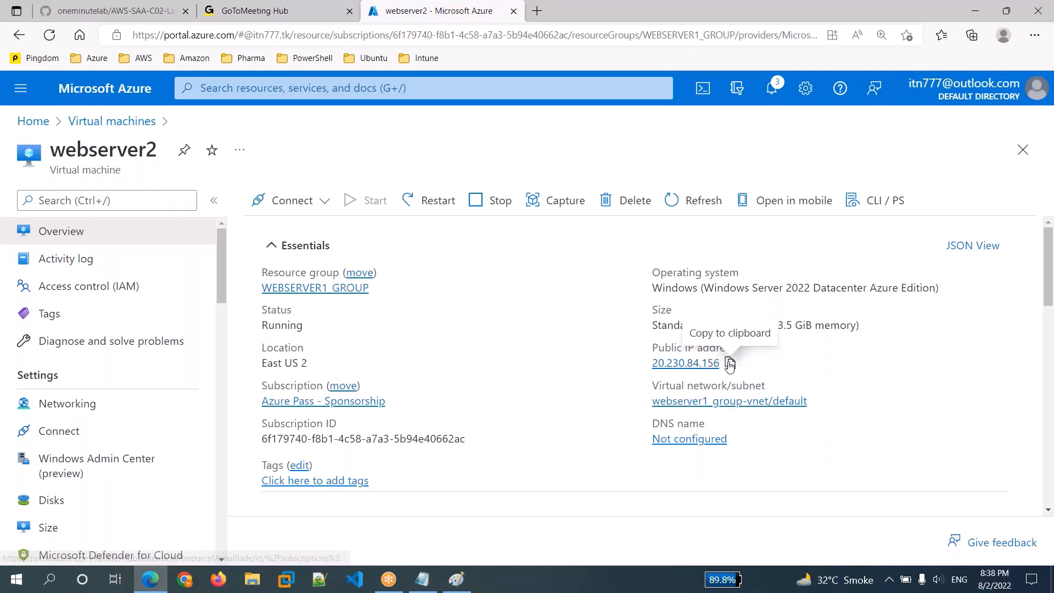
Copy webserver2's public IP address and browse to 20.230.84.156 in a new browser tab
{"action": "left_click", "coordinate": [728, 362]}
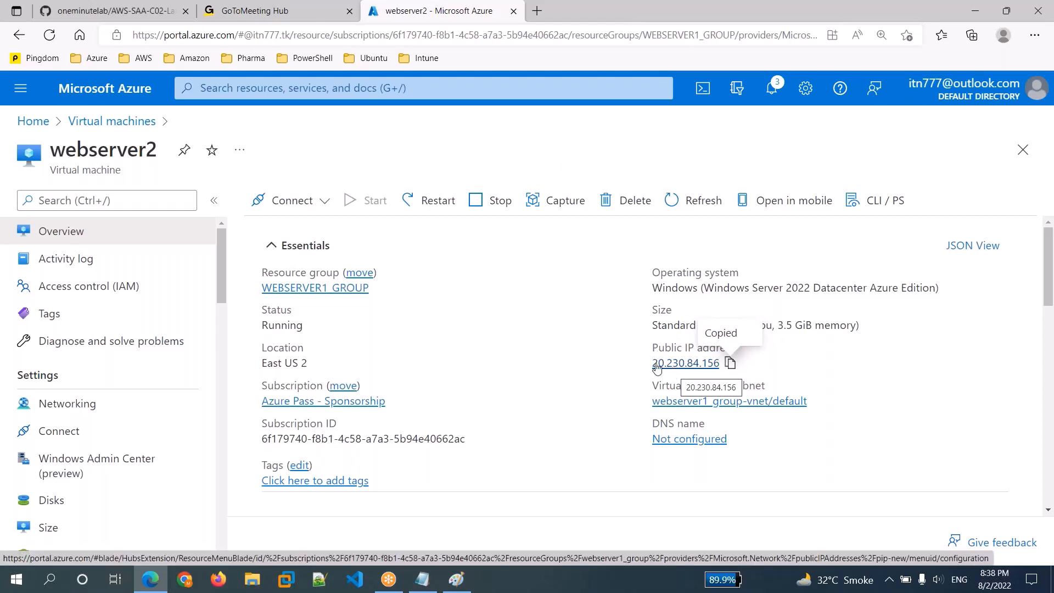
{"action": "left_click", "coordinate": [537, 11]}
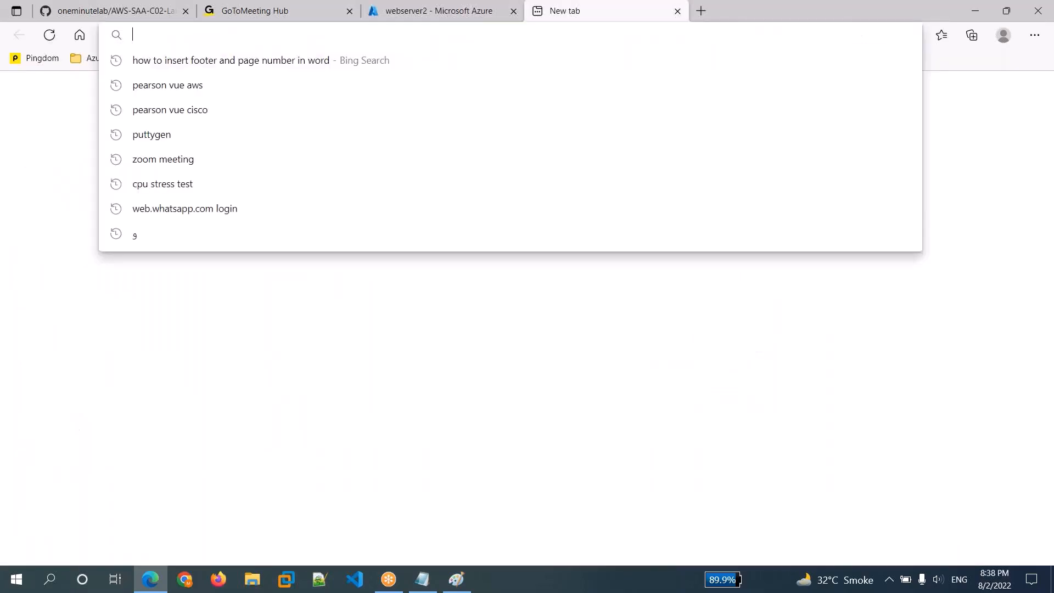
{"action": "key", "text": "ctrl+v"}
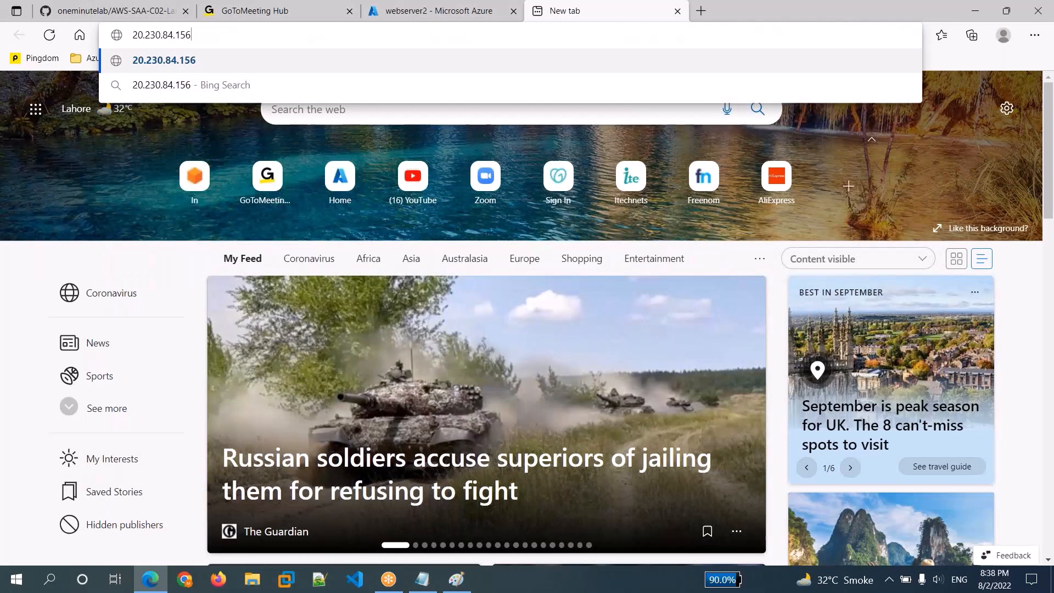
{"action": "key", "text": "Return"}
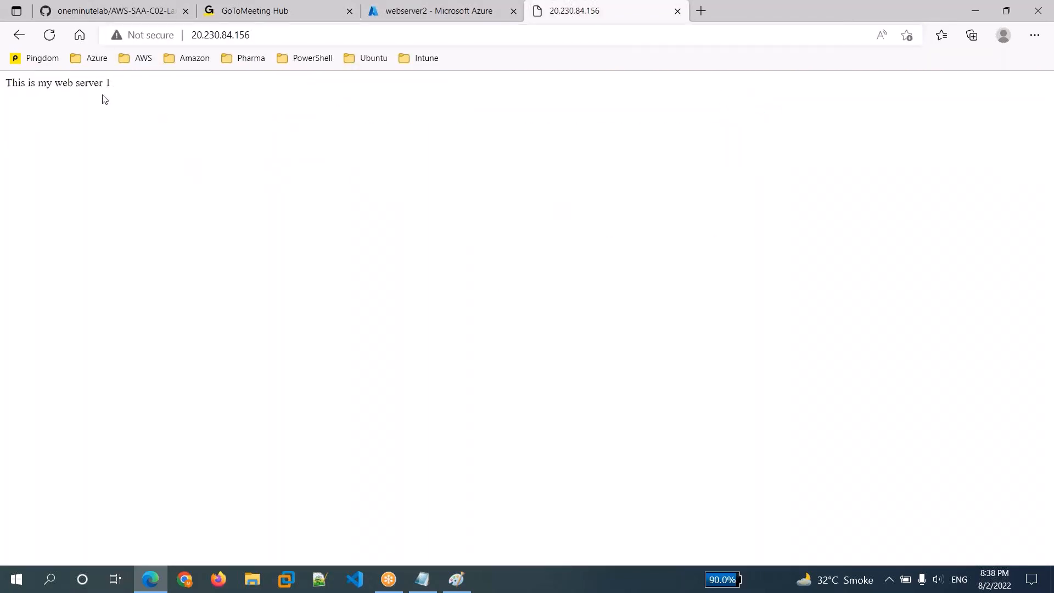
Reload the 20.230.84.156 page several times and check which web server answers
{"action": "left_click_drag", "start_coordinate": [76, 82], "coordinate": [141, 99]}
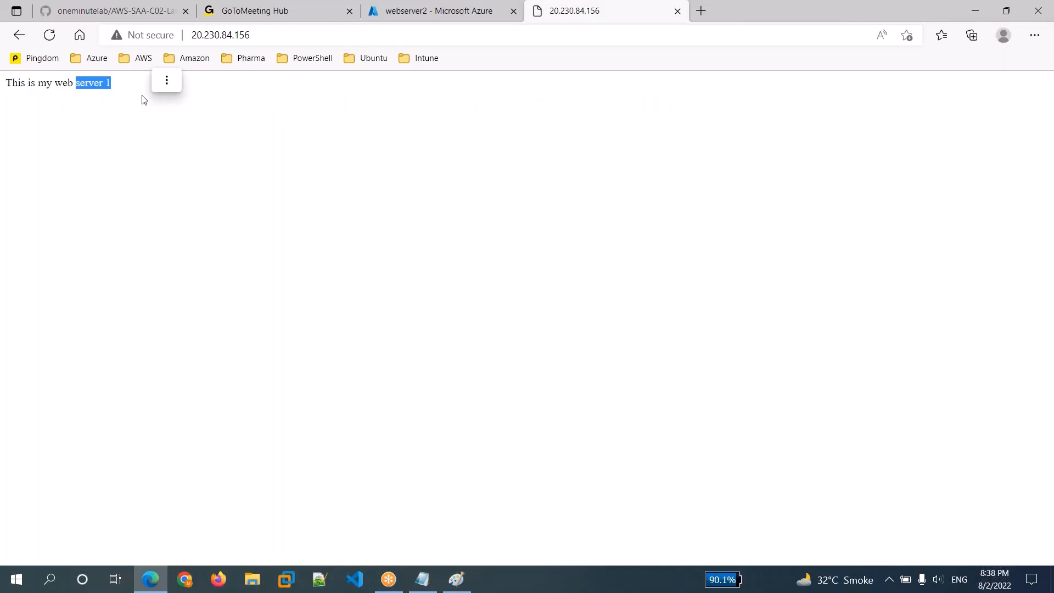
{"action": "left_click", "coordinate": [52, 40]}
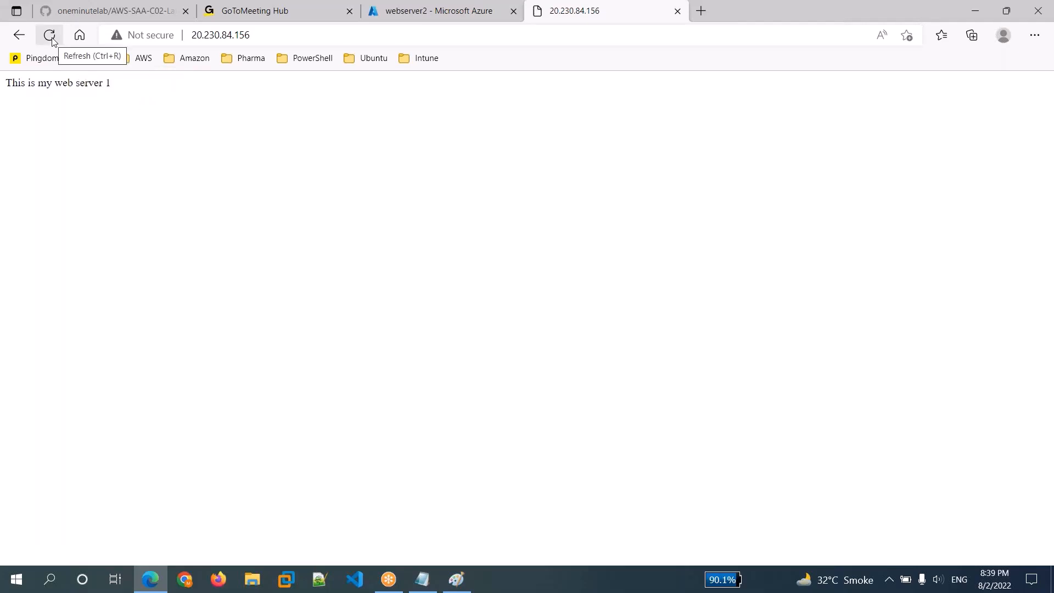
{"action": "left_click", "coordinate": [52, 40]}
{"action": "left_click", "coordinate": [52, 40]}
{"action": "left_click", "coordinate": [52, 40]}
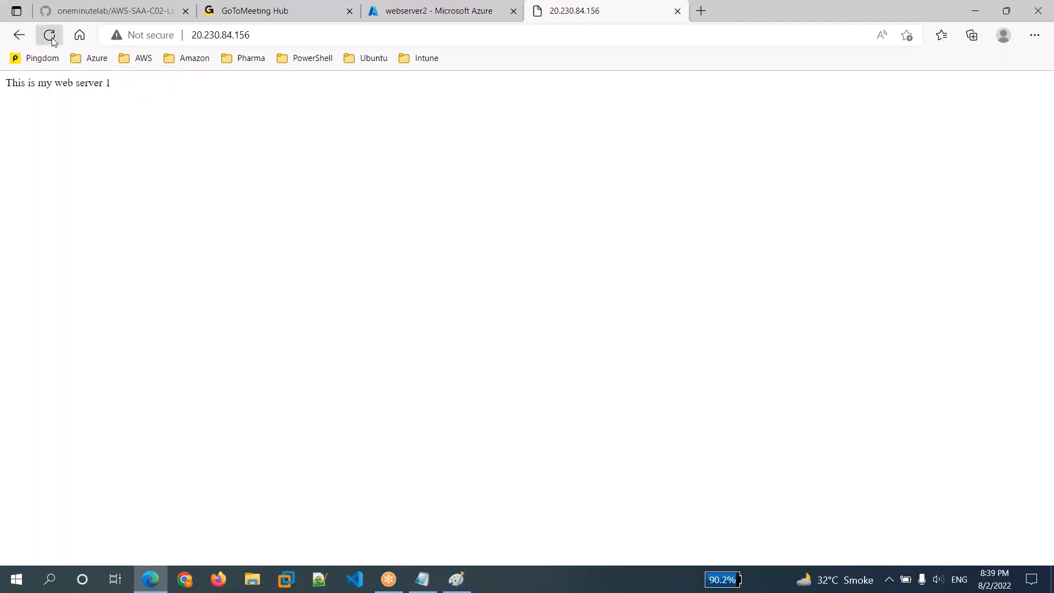
{"action": "left_click", "coordinate": [52, 40]}
{"action": "left_click", "coordinate": [52, 40]}
{"action": "left_click_drag", "start_coordinate": [77, 86], "coordinate": [143, 85]}
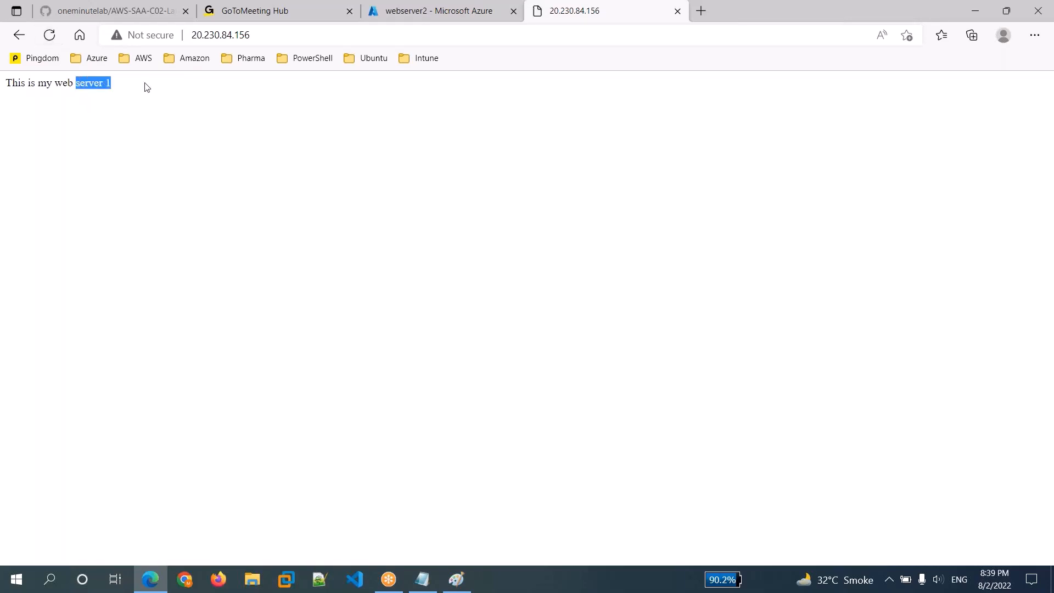
Check webserver1 and webserver2 in the portal's virtual machines list and return to the 20.230.84.156 page
{"action": "left_click", "coordinate": [486, 17]}
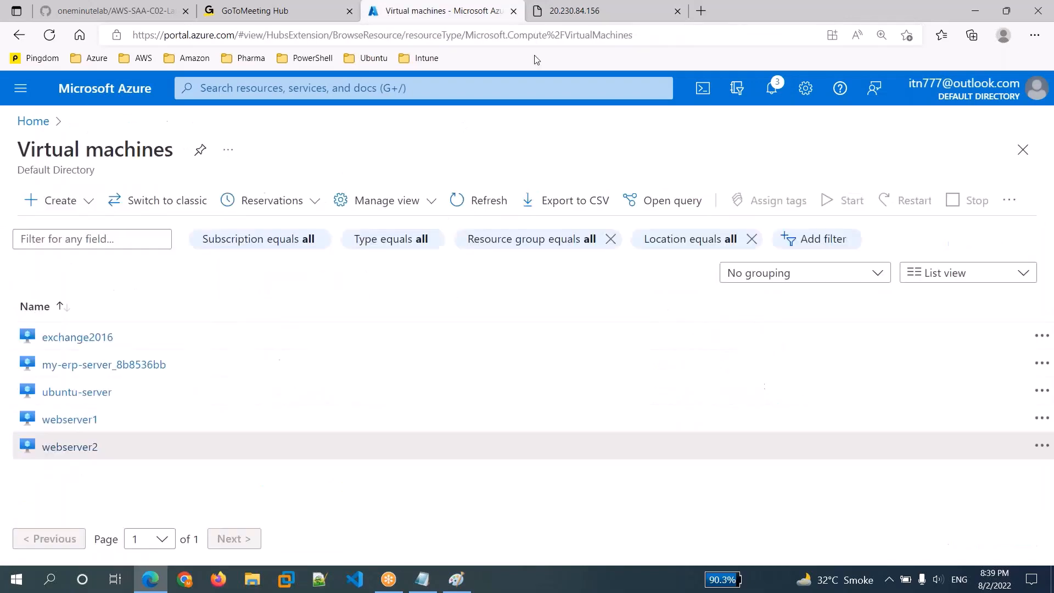
{"action": "left_click", "coordinate": [548, 12]}
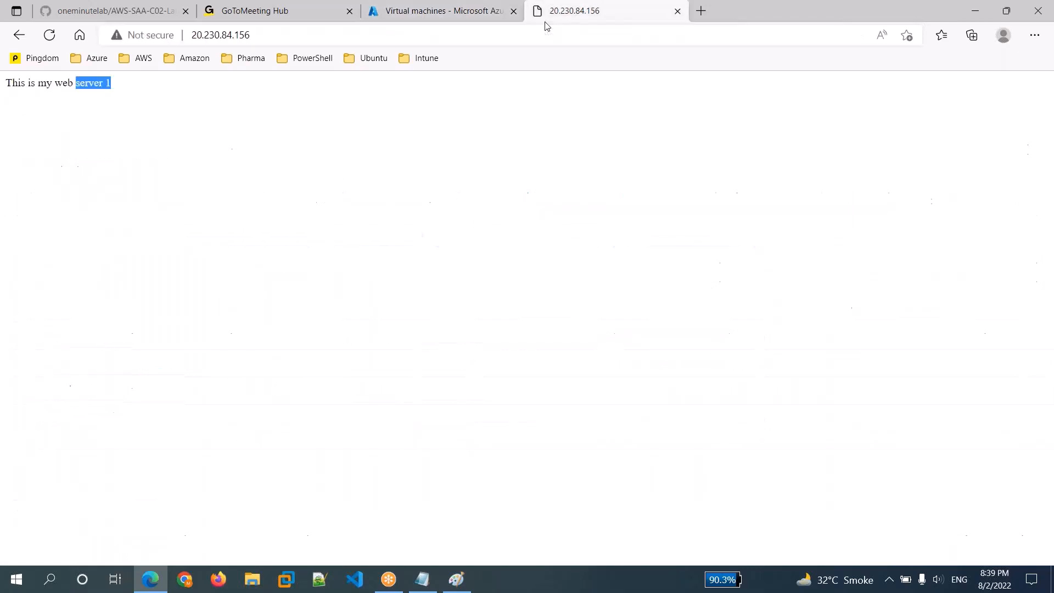
{"action": "left_click", "coordinate": [465, 13]}
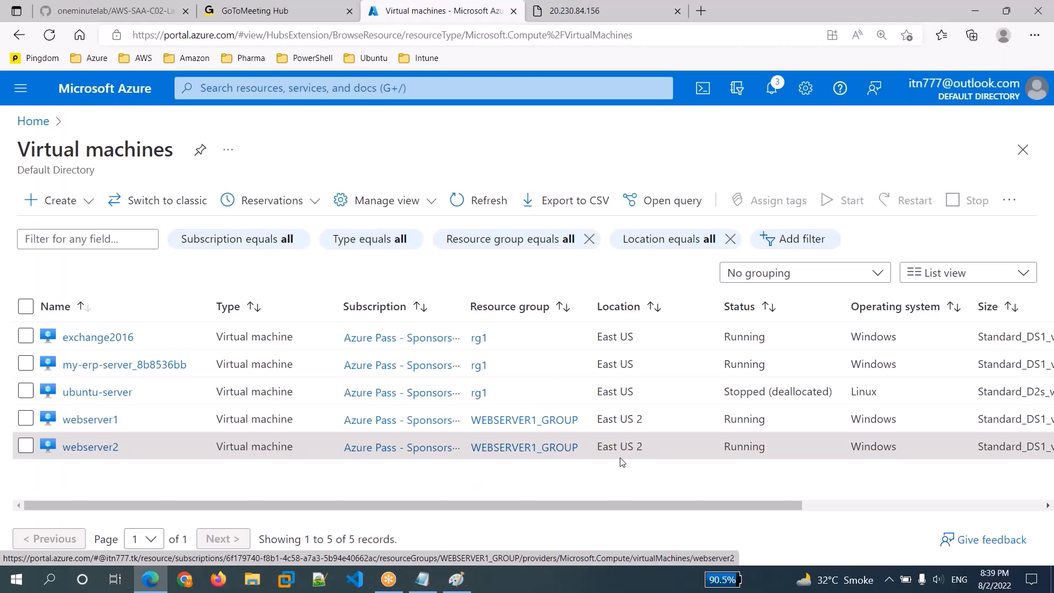
{"action": "left_click", "coordinate": [639, 20]}
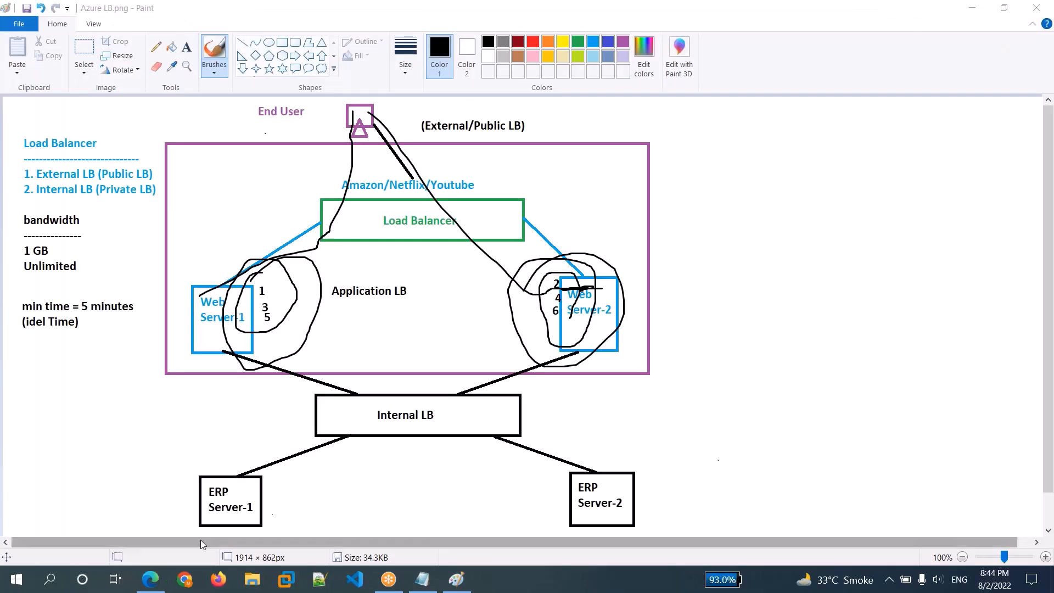
Switch from the Paint diagram back to the browser, reload the 20.230.84.156 page and check the server number in its text
{"action": "left_click", "coordinate": [85, 462]}
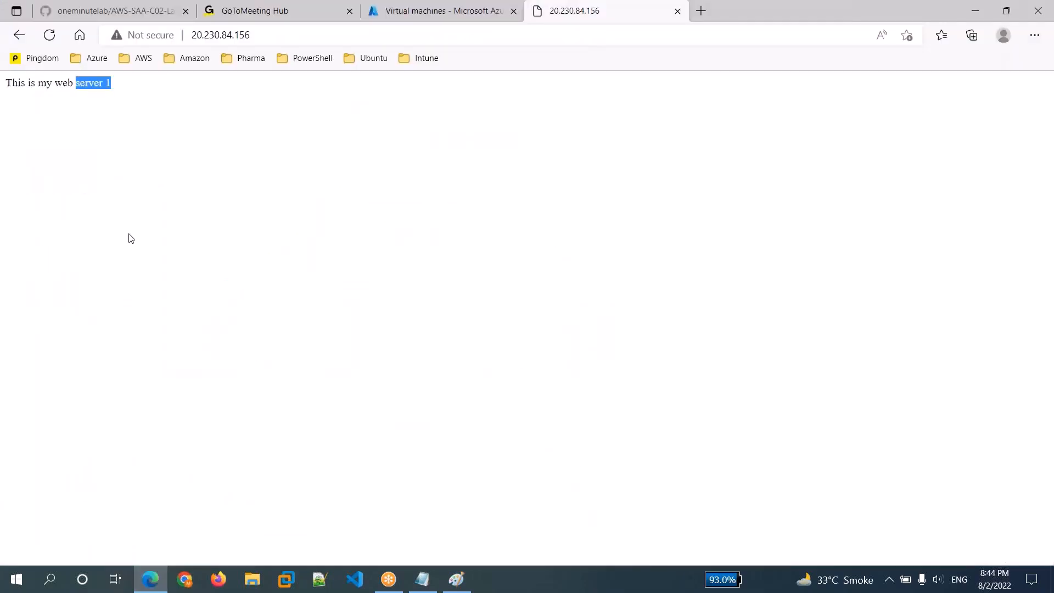
{"action": "left_click", "coordinate": [50, 36]}
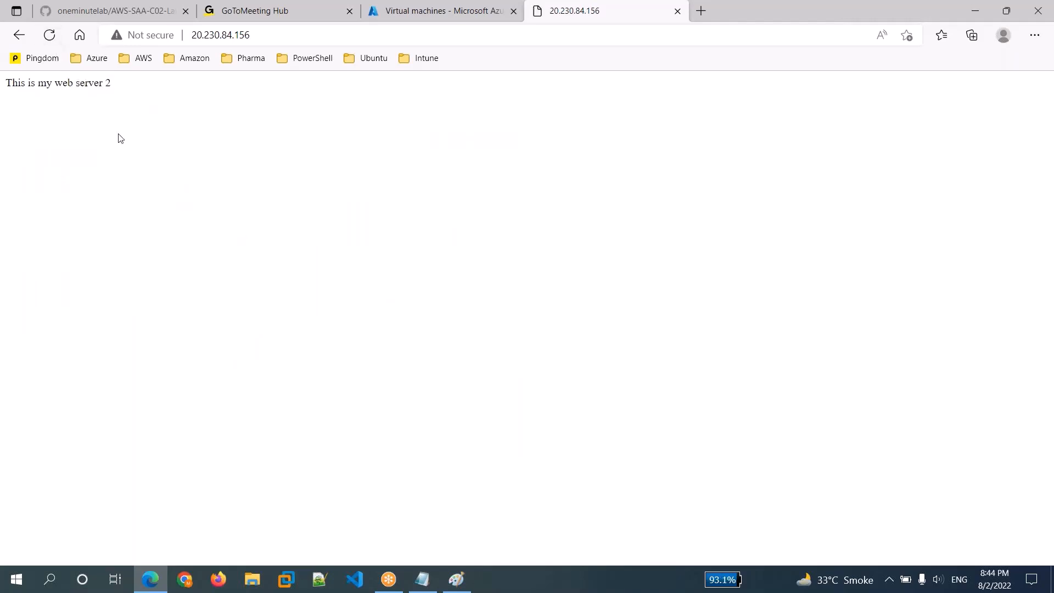
{"action": "left_click_drag", "start_coordinate": [111, 85], "coordinate": [77, 89]}
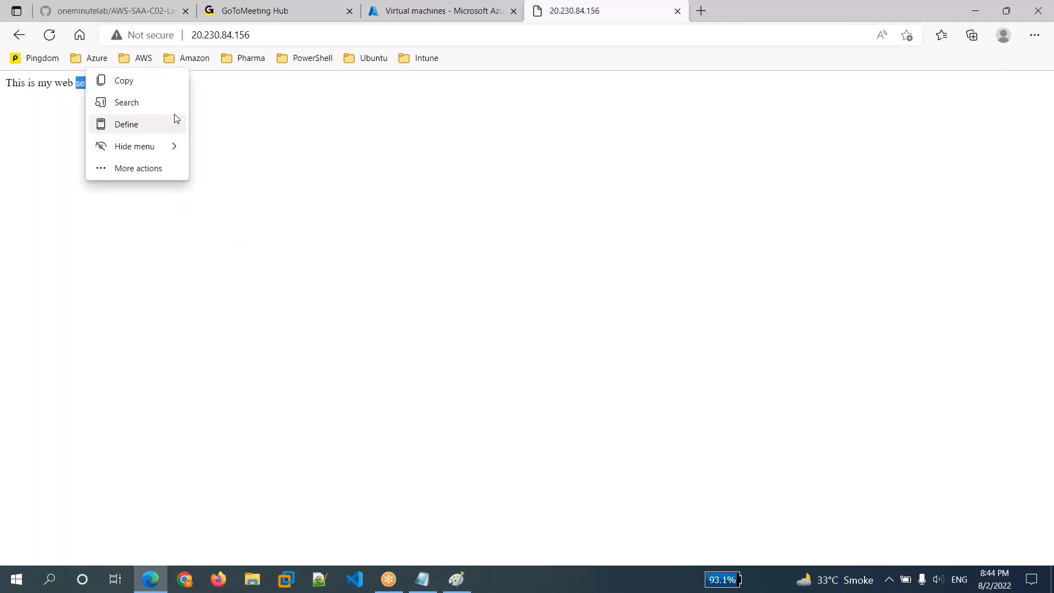